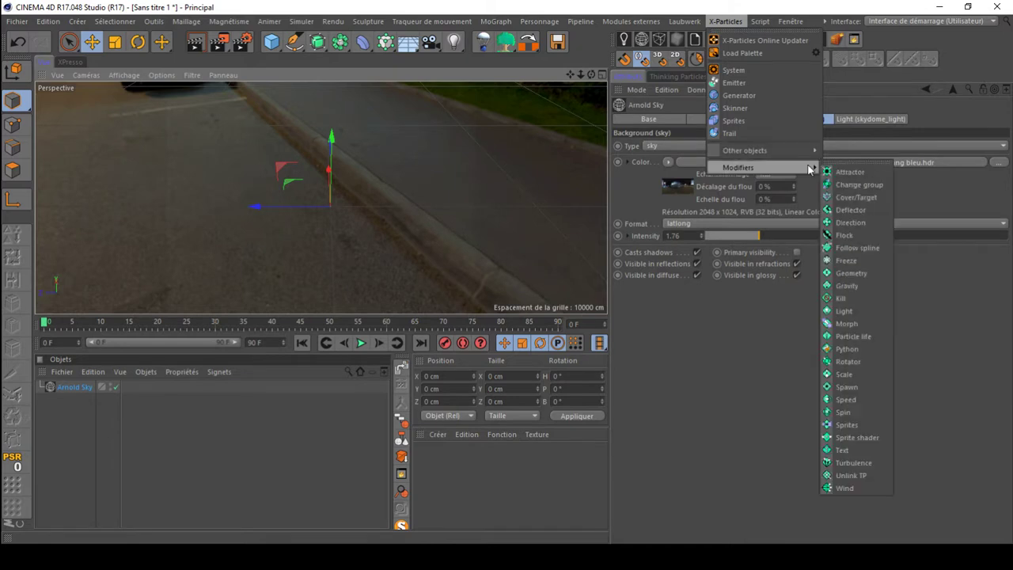
Step: Add an X-Particles Emitter to the scene and show its object settings
{"action": "left_click", "coordinate": [773, 75]}
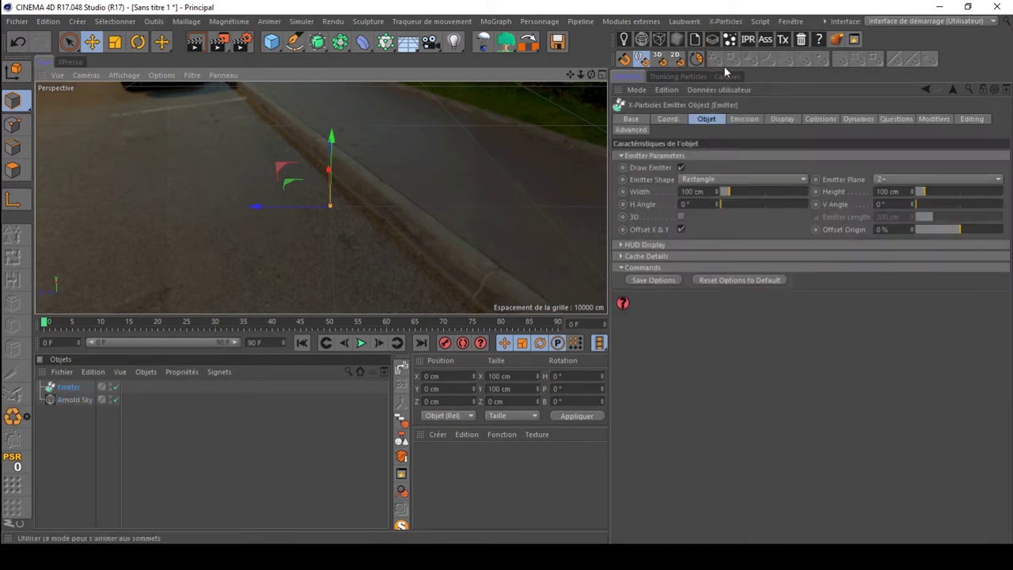
{"action": "scroll", "coordinate": [328, 209], "scroll_direction": "up", "scroll_amount": 10}
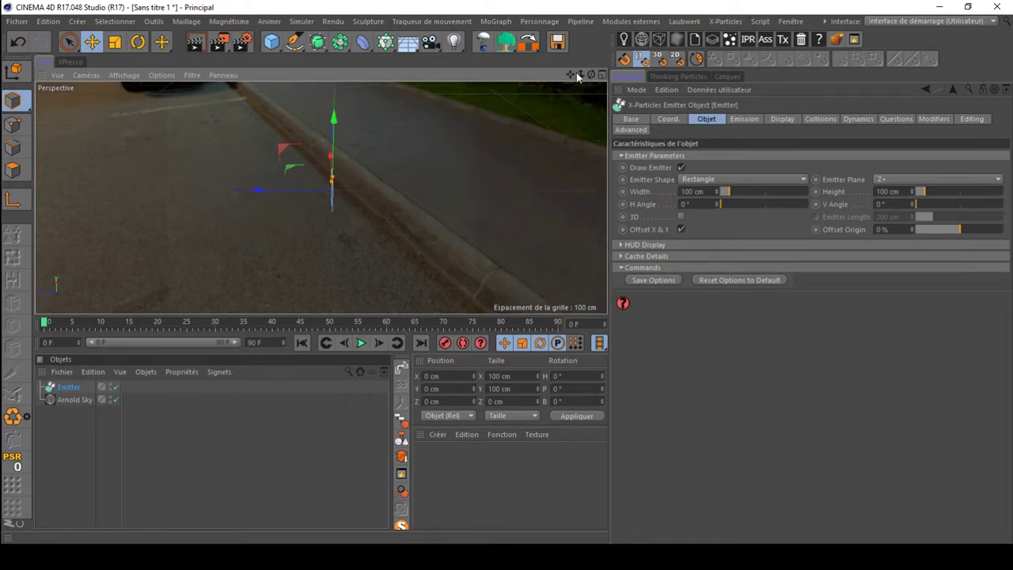
{"action": "left_click_drag", "start_coordinate": [591, 74], "coordinate": [694, 164]}
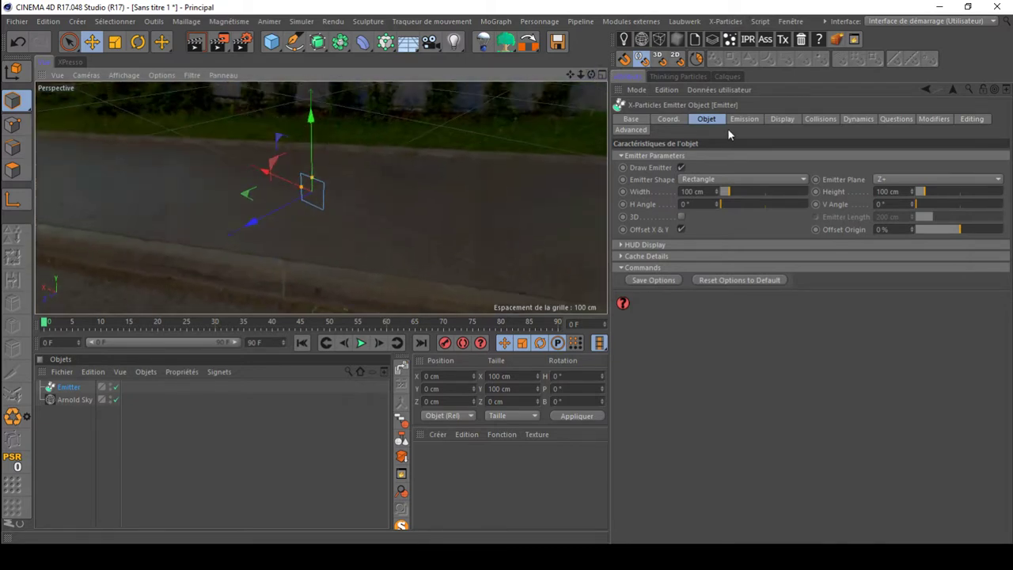
{"action": "left_click", "coordinate": [708, 120]}
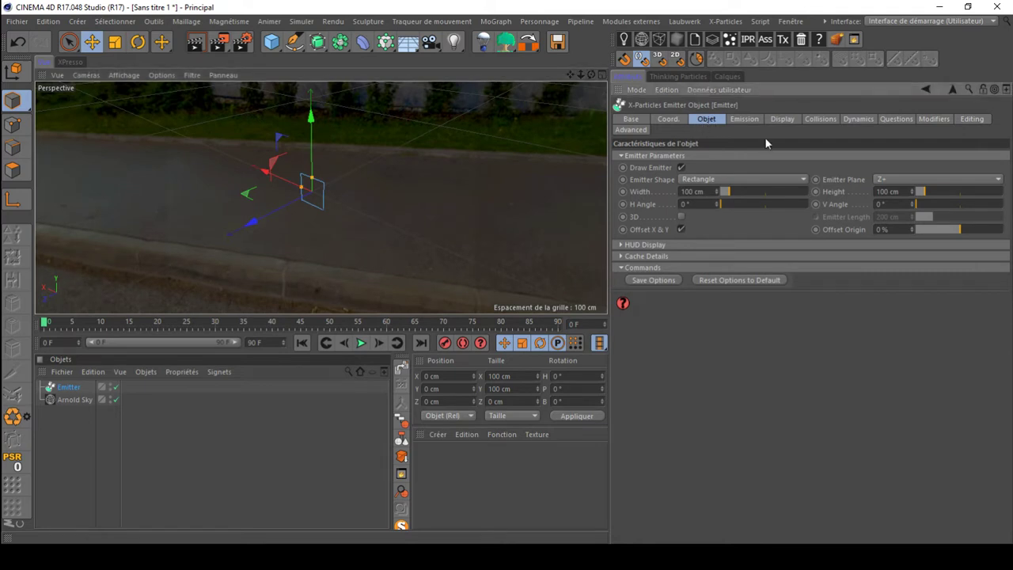
Step: Toggle the emitter's Draw Emitter option off and back on to compare its viewport display
{"action": "left_click", "coordinate": [681, 168]}
{"action": "left_click", "coordinate": [681, 167]}
{"action": "left_click", "coordinate": [682, 168]}
{"action": "left_click", "coordinate": [681, 168]}
Step: Try the Circle, Sphere and Object emitter shapes and review the Emit From choices for the Object shape
{"action": "left_click", "coordinate": [723, 178]}
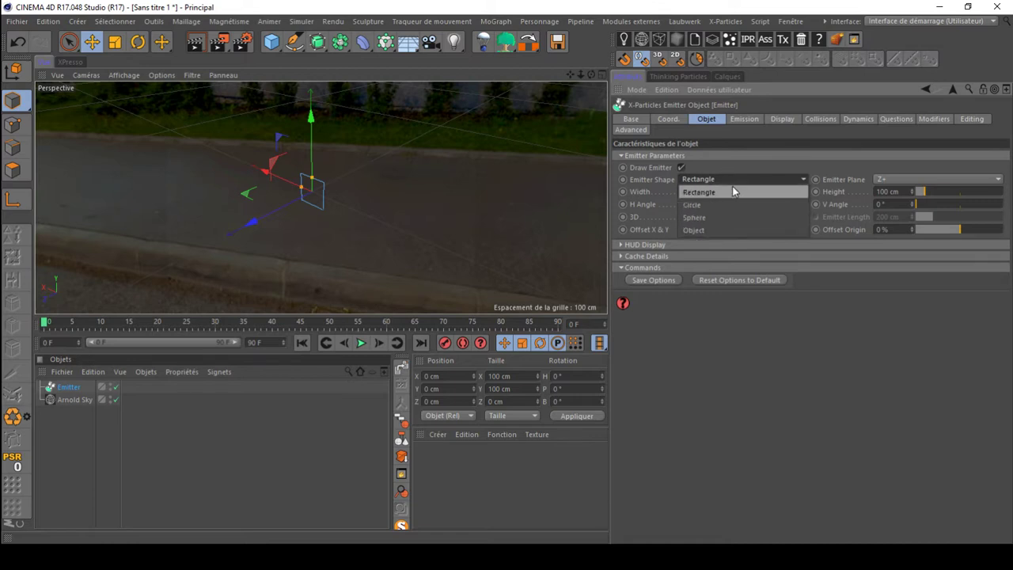
{"action": "left_click", "coordinate": [726, 204]}
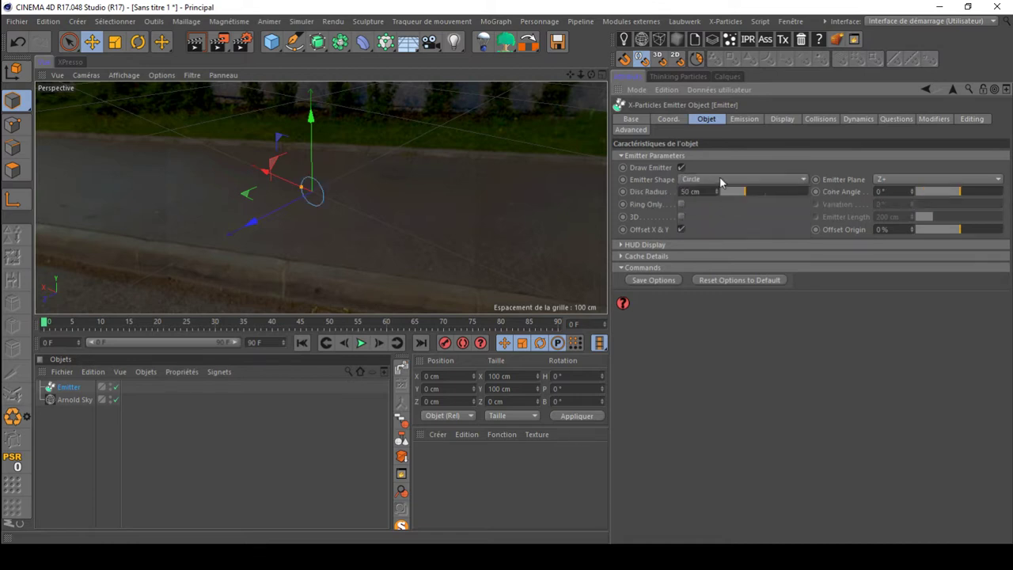
{"action": "left_click", "coordinate": [715, 180]}
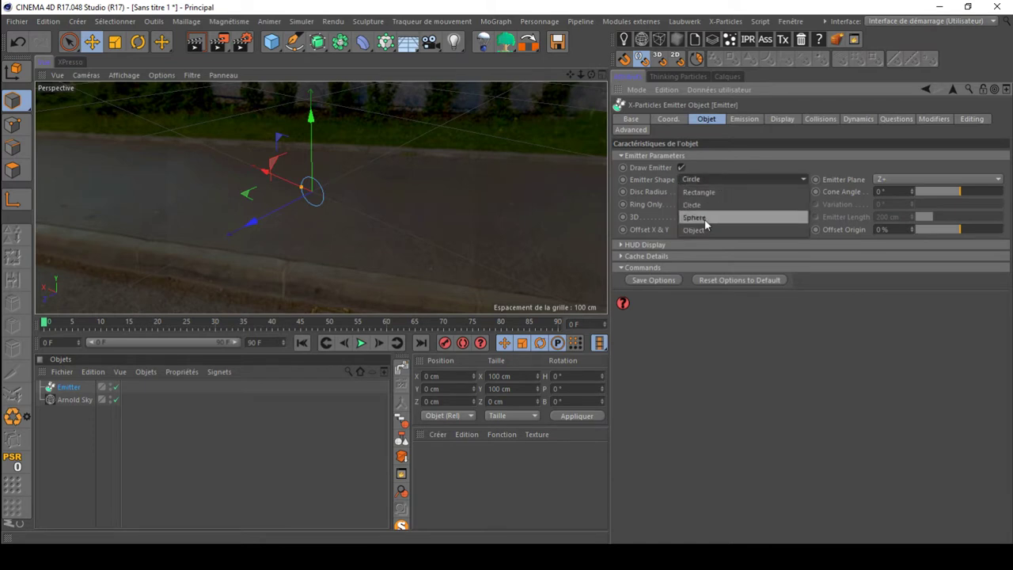
{"action": "left_click", "coordinate": [708, 217]}
{"action": "left_click", "coordinate": [710, 178]}
{"action": "left_click", "coordinate": [711, 229]}
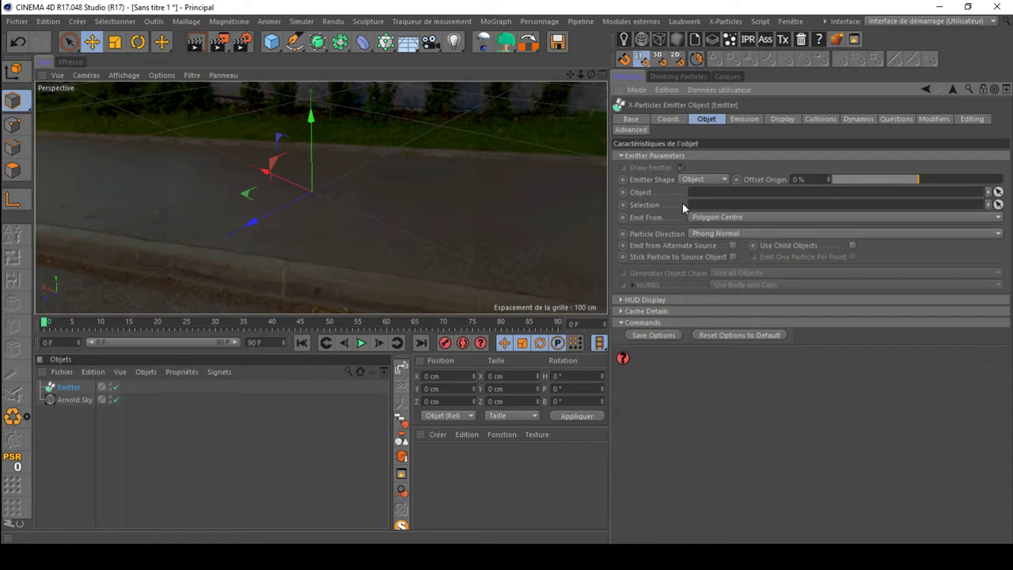
{"action": "left_click", "coordinate": [731, 217]}
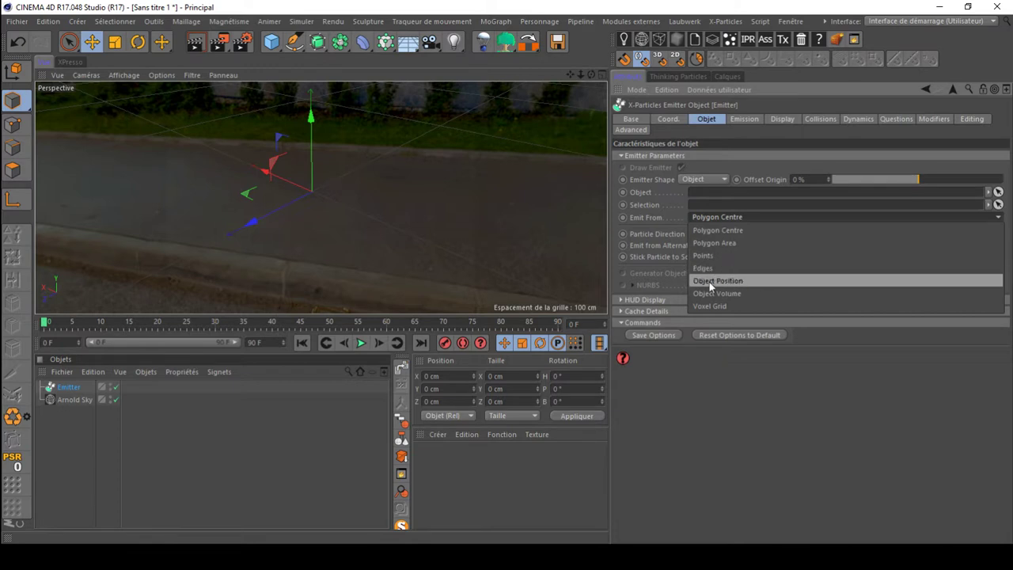
{"action": "left_click", "coordinate": [742, 366]}
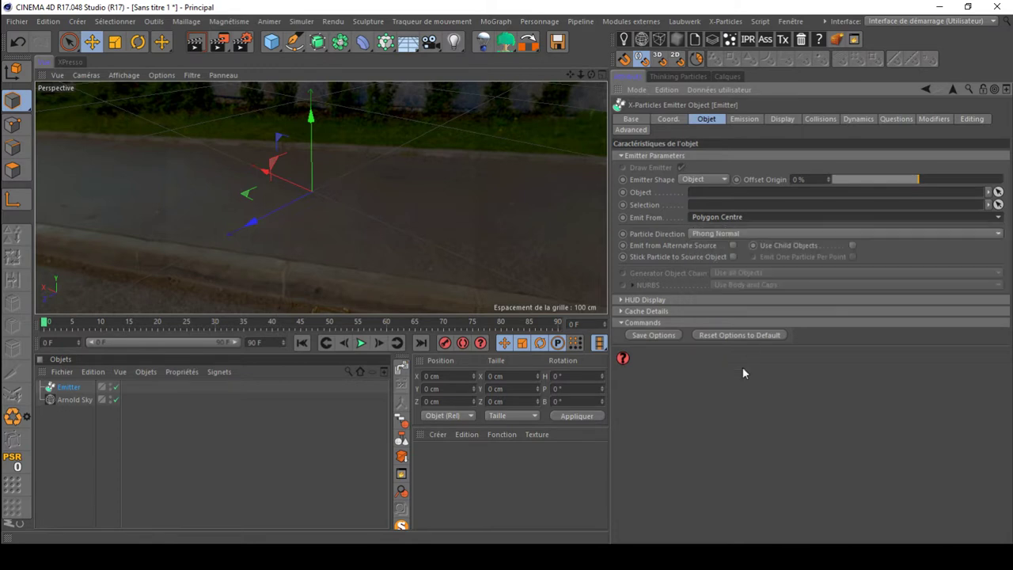
Step: Set the emitter shape to Sphere with a radius of 205 cm, keeping the Normal direction
{"action": "left_click", "coordinate": [718, 183]}
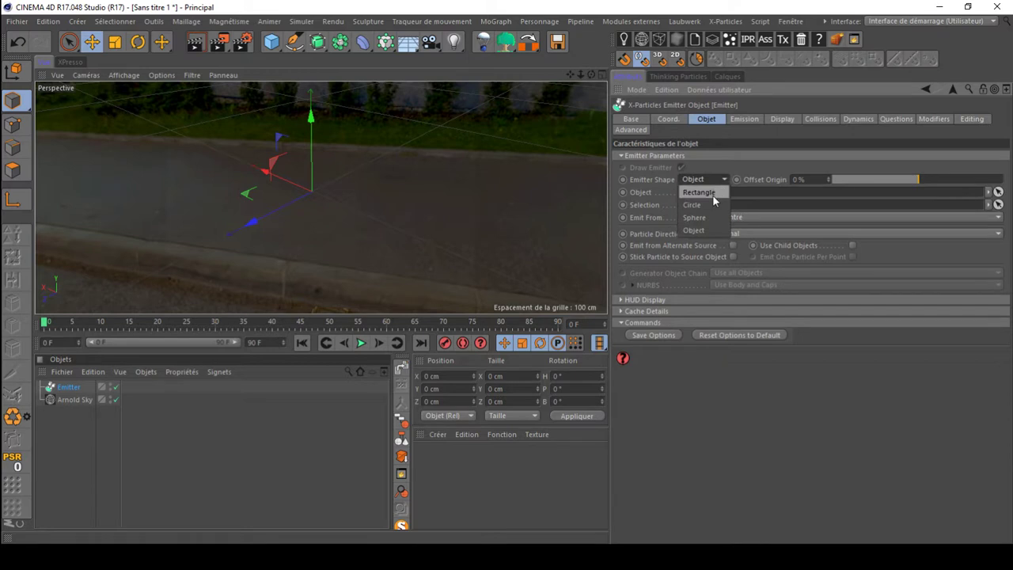
{"action": "left_click", "coordinate": [708, 217]}
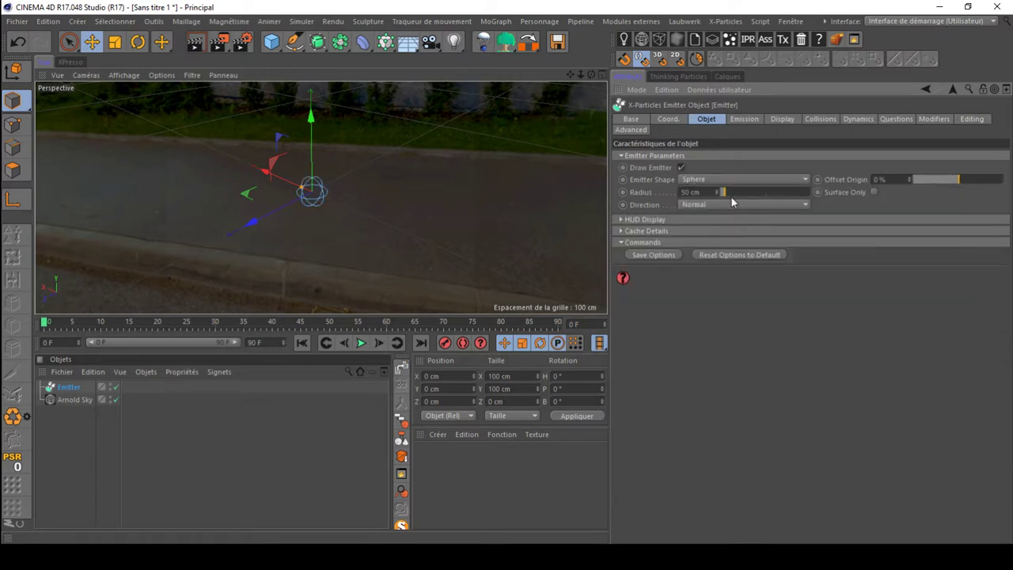
{"action": "left_click", "coordinate": [730, 202]}
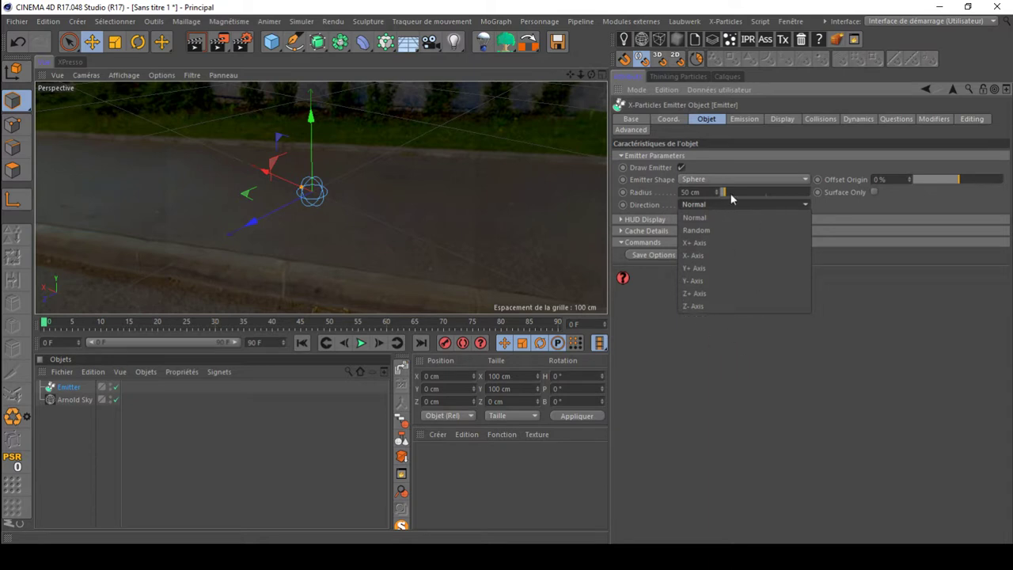
{"action": "left_click", "coordinate": [669, 276]}
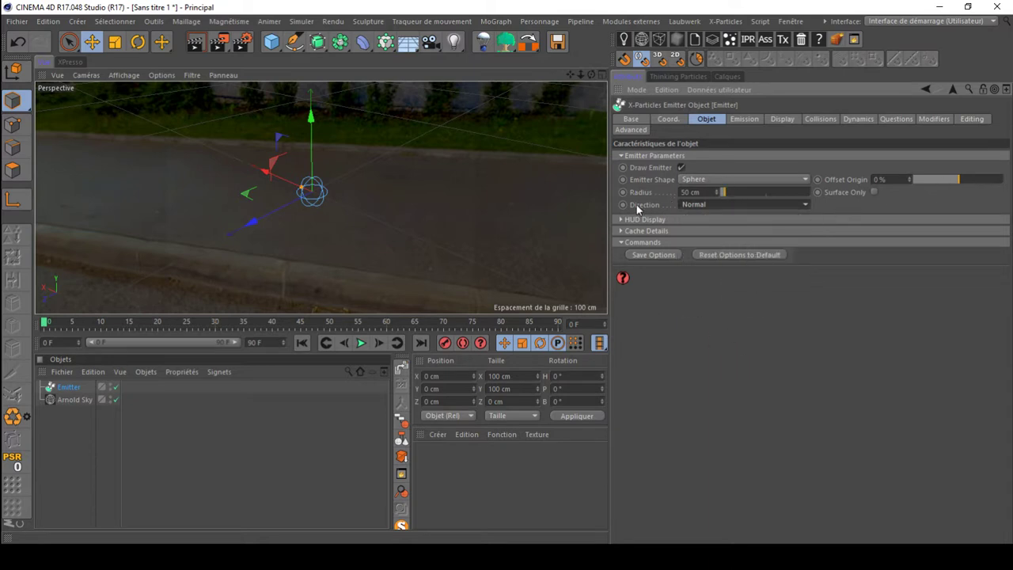
{"action": "left_click_drag", "start_coordinate": [726, 196], "coordinate": [739, 190]}
{"action": "left_click_drag", "start_coordinate": [590, 76], "coordinate": [608, 87]}
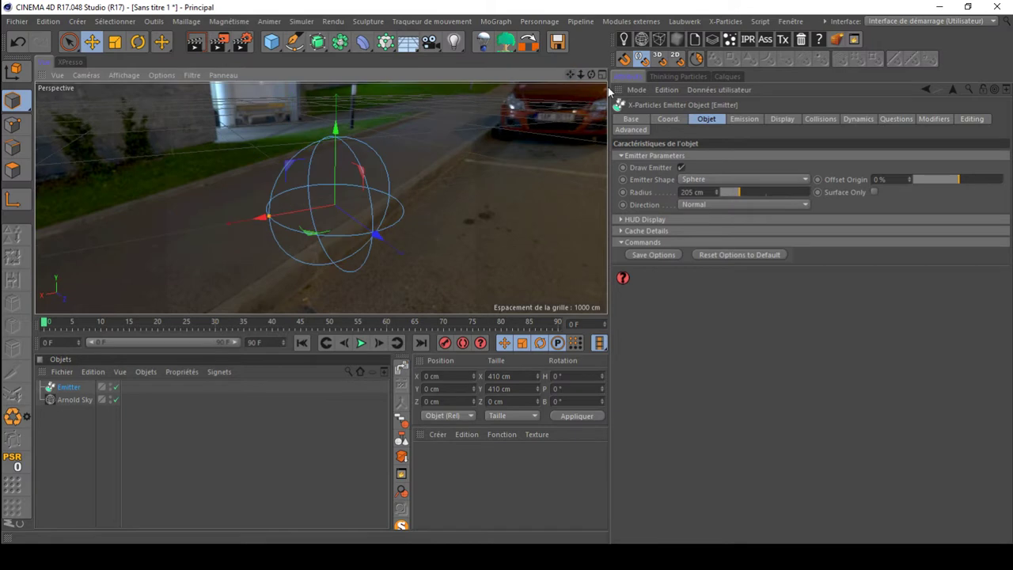
Step: Bring up the emitter's emission settings with the whole emitter sphere in view
{"action": "left_click", "coordinate": [746, 119]}
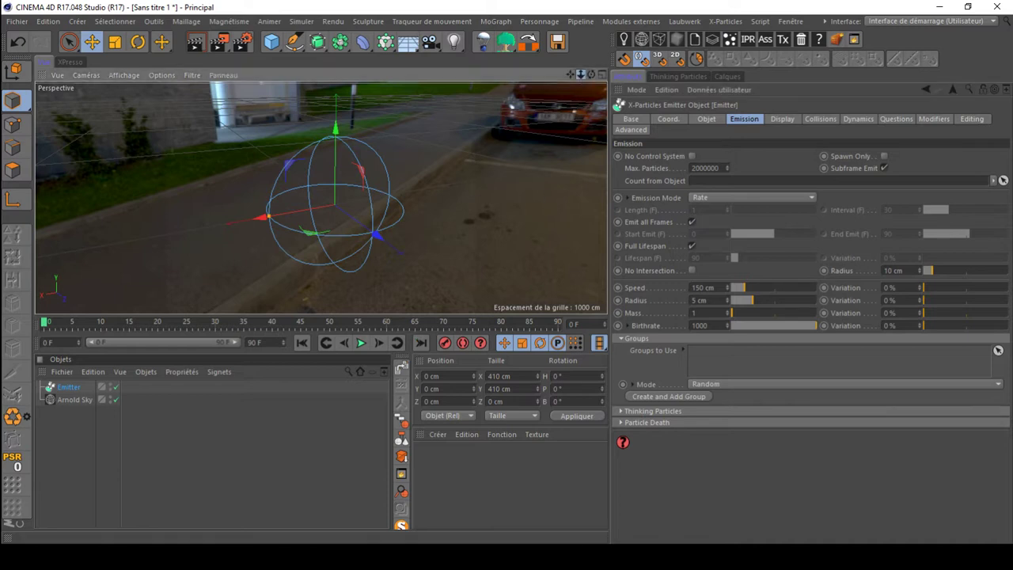
{"action": "left_click_drag", "start_coordinate": [580, 74], "coordinate": [554, 76]}
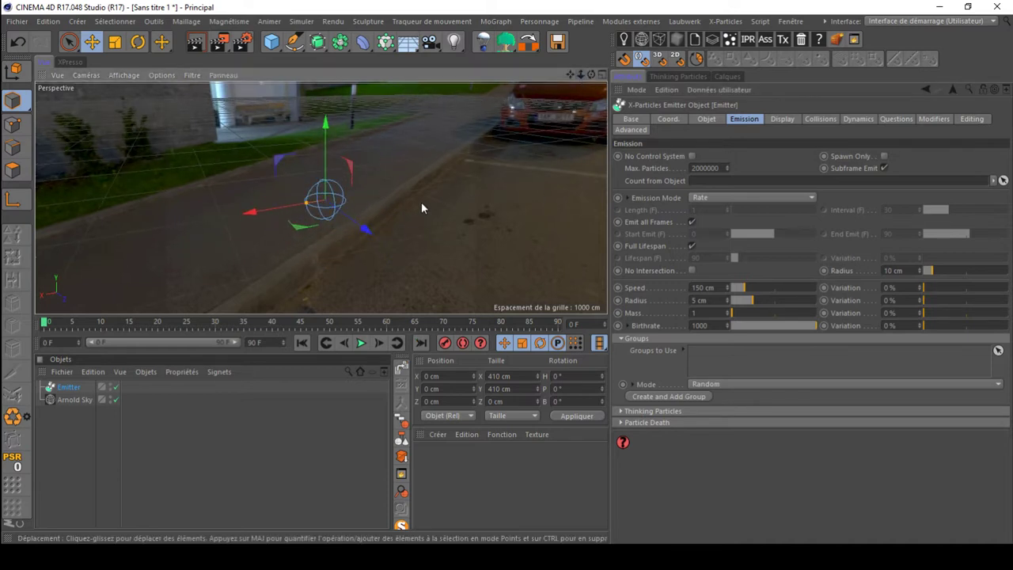
{"action": "left_click", "coordinate": [709, 120]}
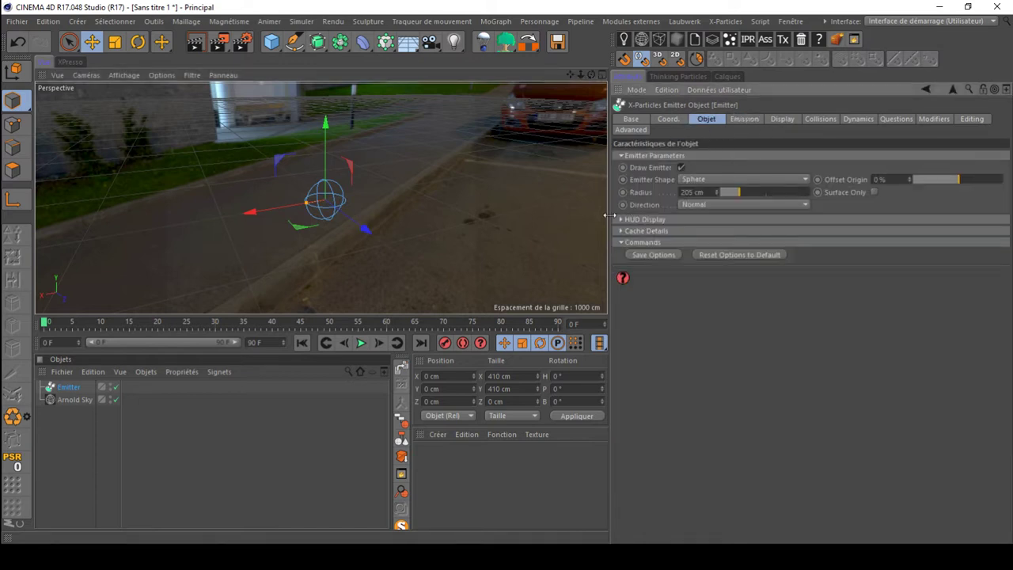
{"action": "left_click", "coordinate": [743, 121]}
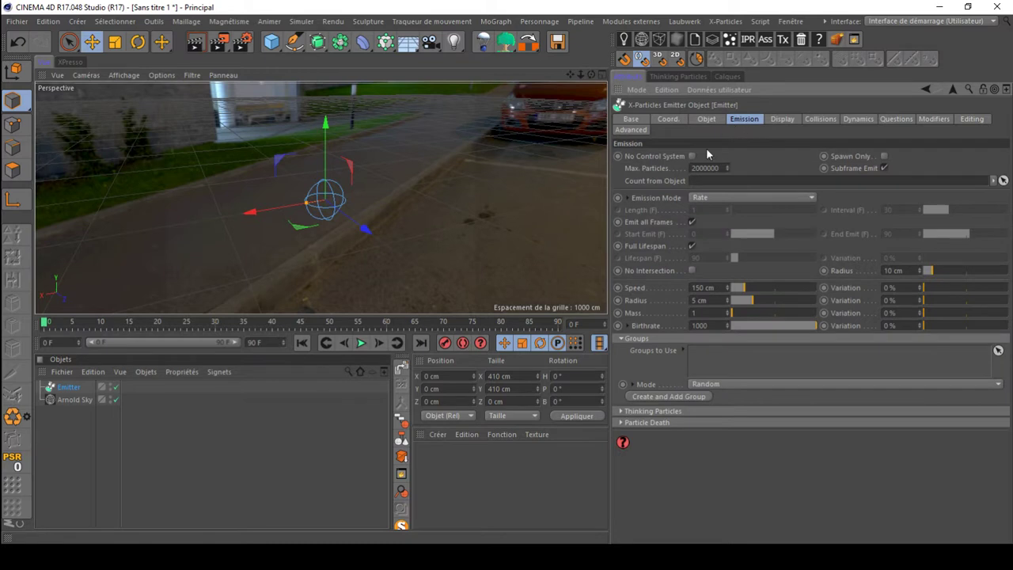
Step: Try the Trigger emission mode and switch the emitter back to Rate
{"action": "left_click", "coordinate": [695, 197]}
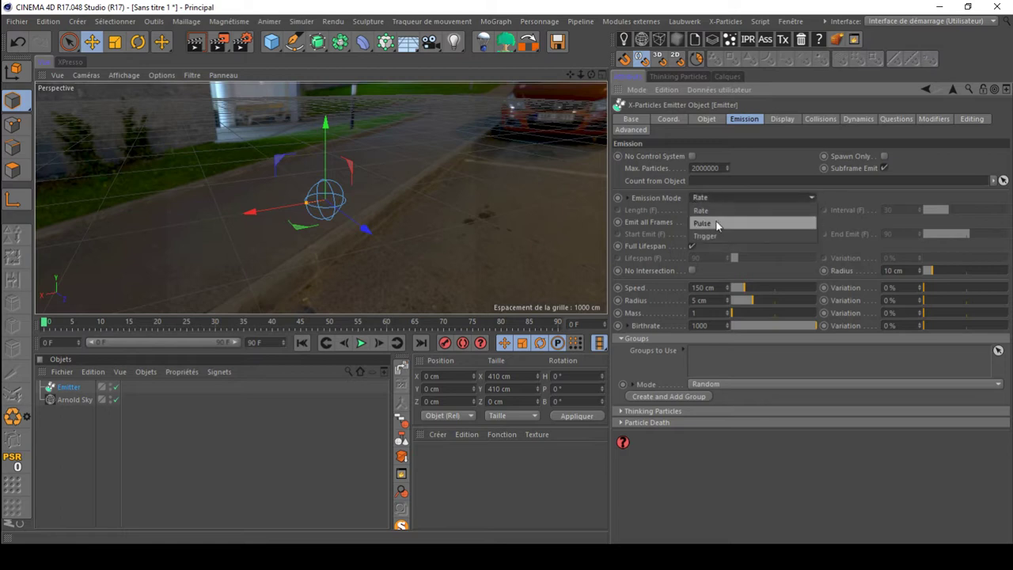
{"action": "left_click", "coordinate": [718, 224]}
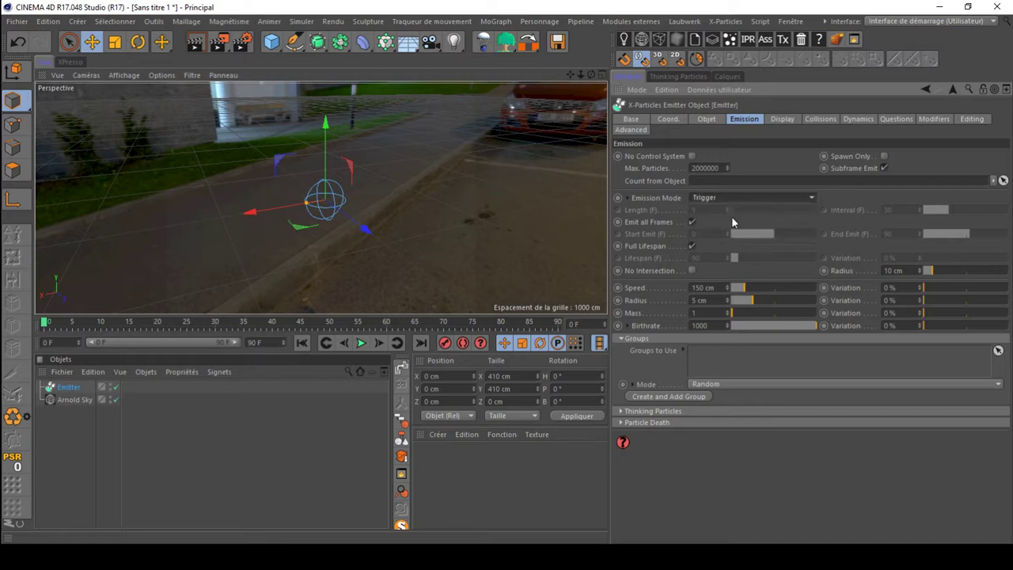
{"action": "left_click", "coordinate": [706, 198]}
{"action": "left_click", "coordinate": [717, 210]}
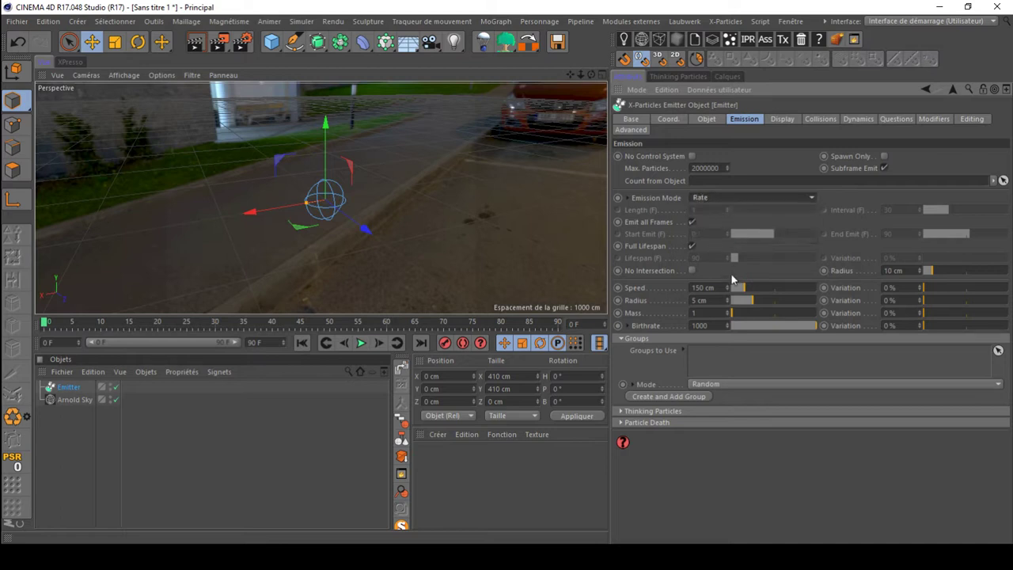
Step: Turn off Emit all Frames for the emitter and set End Emit to frame 1
{"action": "left_click", "coordinate": [692, 221]}
{"action": "left_click", "coordinate": [691, 222]}
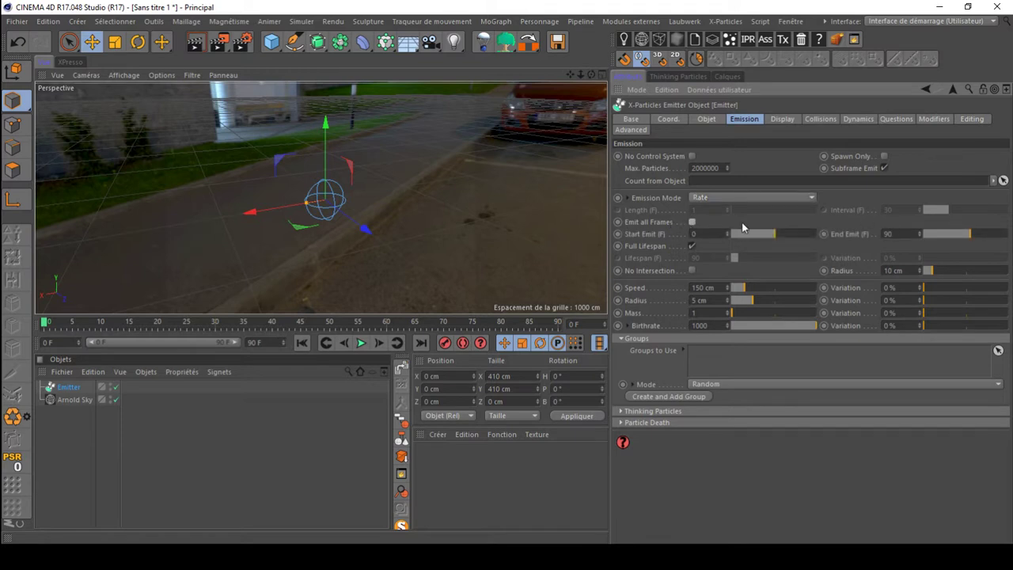
{"action": "double_click", "coordinate": [902, 234]}
{"action": "type", "text": "1"}
{"action": "key", "text": "Return"}
Step: Play the simulation and examine the particle burst around the sphere, checking the Birthrate and End Emit values
{"action": "left_click", "coordinate": [359, 343]}
{"action": "scroll", "coordinate": [267, 199], "scroll_direction": "up", "scroll_amount": 1}
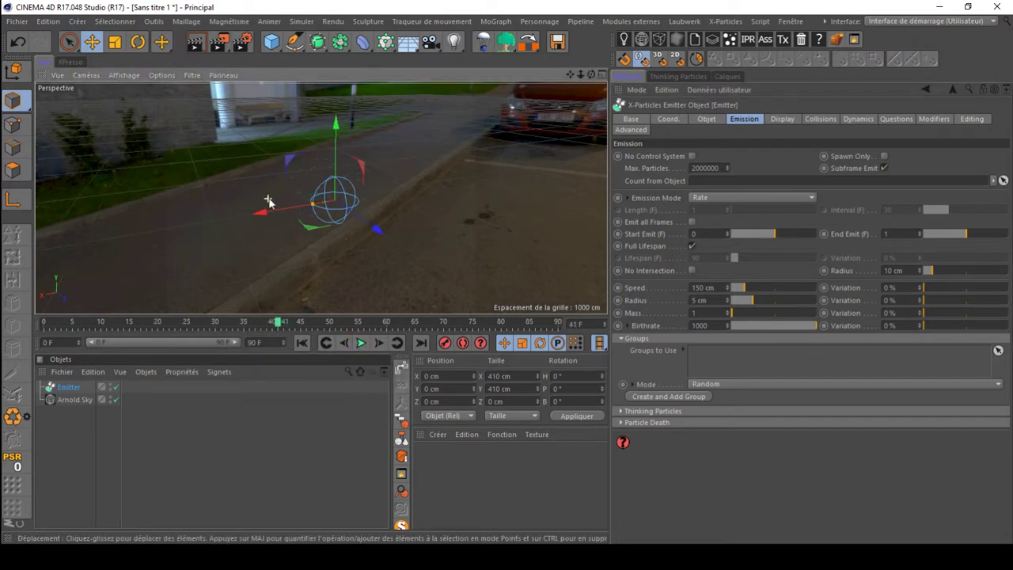
{"action": "left_click_drag", "start_coordinate": [591, 74], "coordinate": [753, 245]}
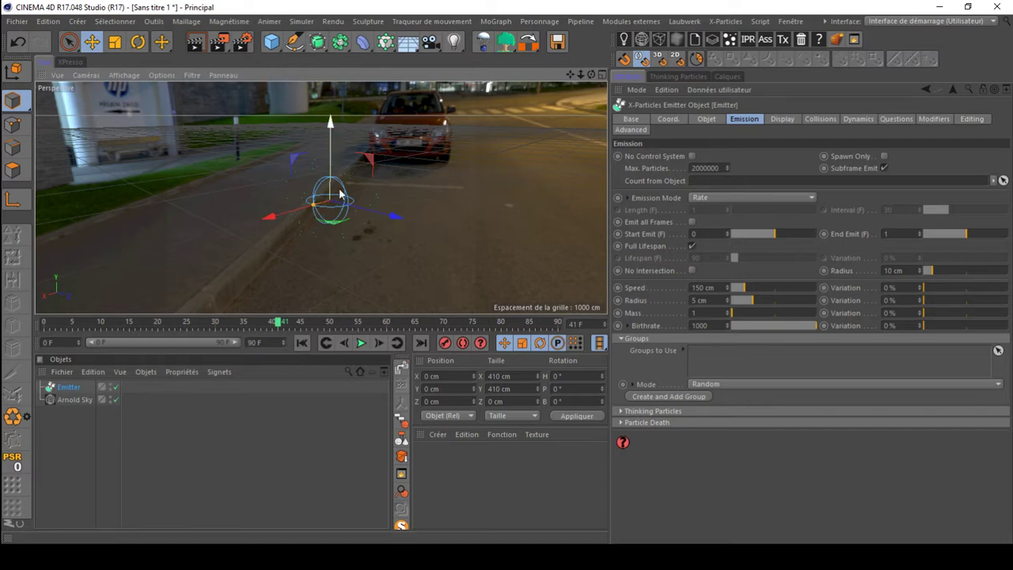
{"action": "scroll", "coordinate": [317, 201], "scroll_direction": "up", "scroll_amount": 2}
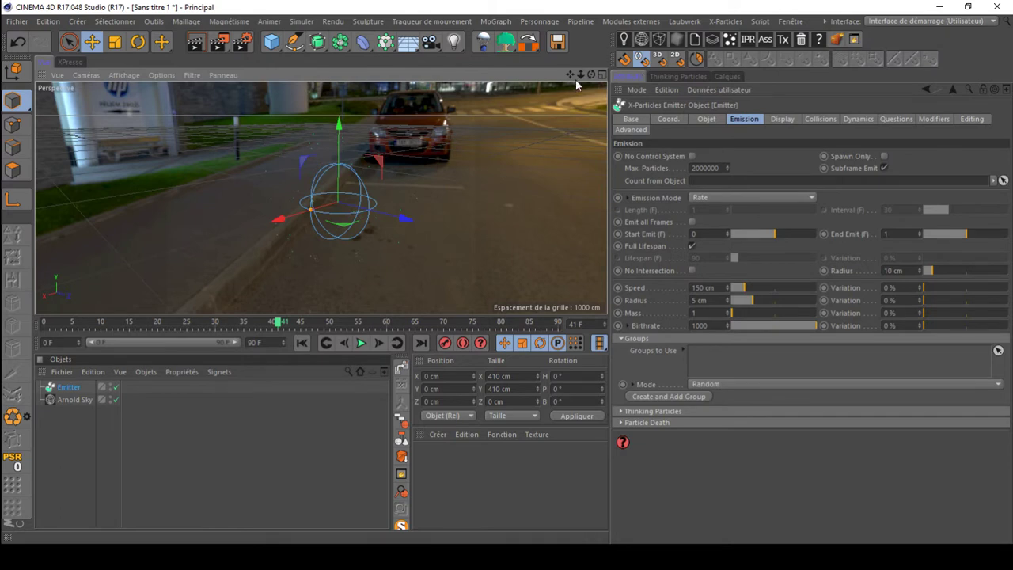
{"action": "left_click_drag", "start_coordinate": [591, 74], "coordinate": [552, 98]}
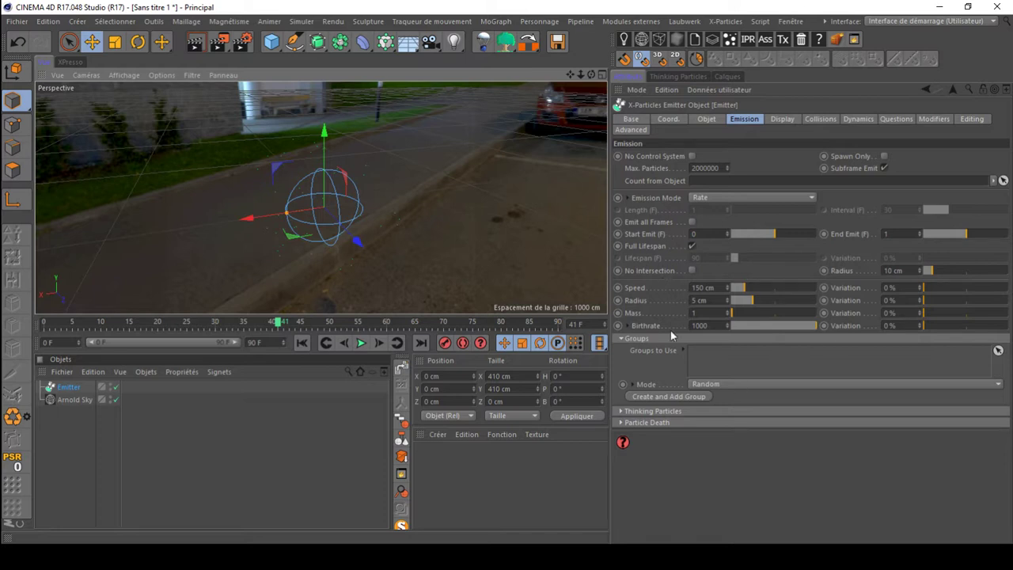
{"action": "left_click_drag", "start_coordinate": [720, 327], "coordinate": [627, 335]}
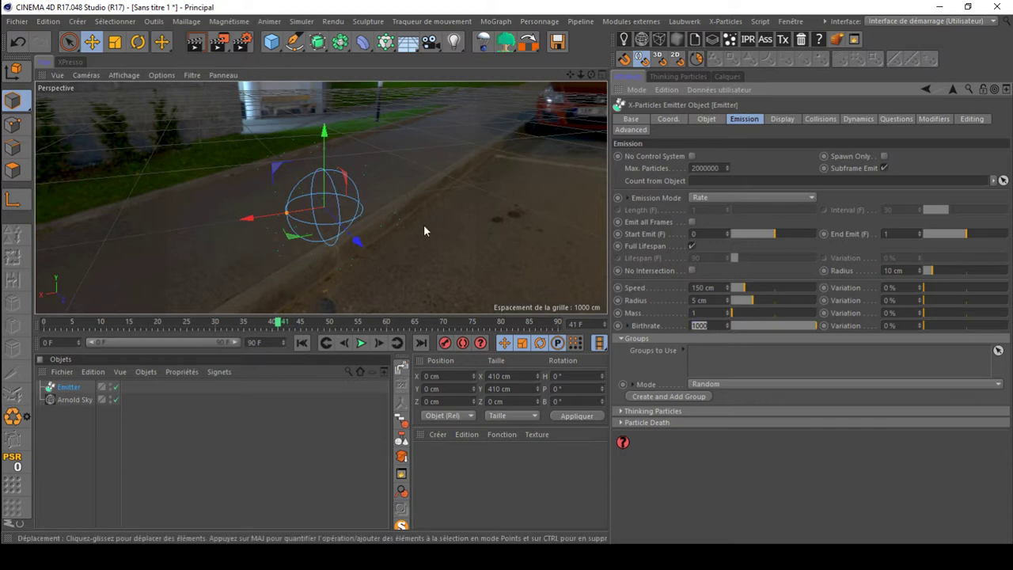
{"action": "left_click", "coordinate": [886, 233]}
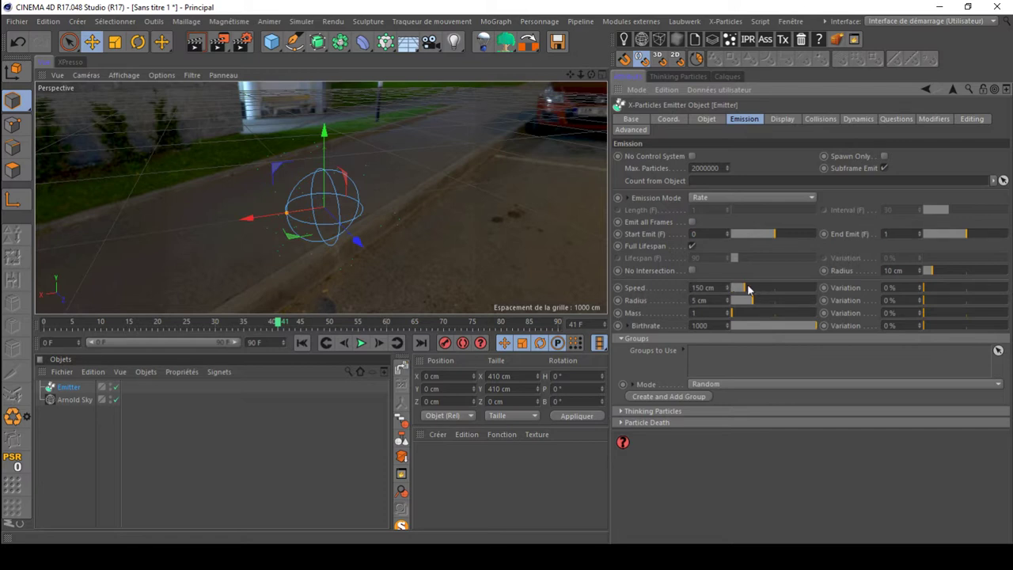
Step: Raise the particle speed to 369 cm and preview the simulation from the first frame
{"action": "left_click_drag", "start_coordinate": [748, 289], "coordinate": [763, 290]}
{"action": "left_click", "coordinate": [301, 342]}
{"action": "left_click", "coordinate": [359, 345]}
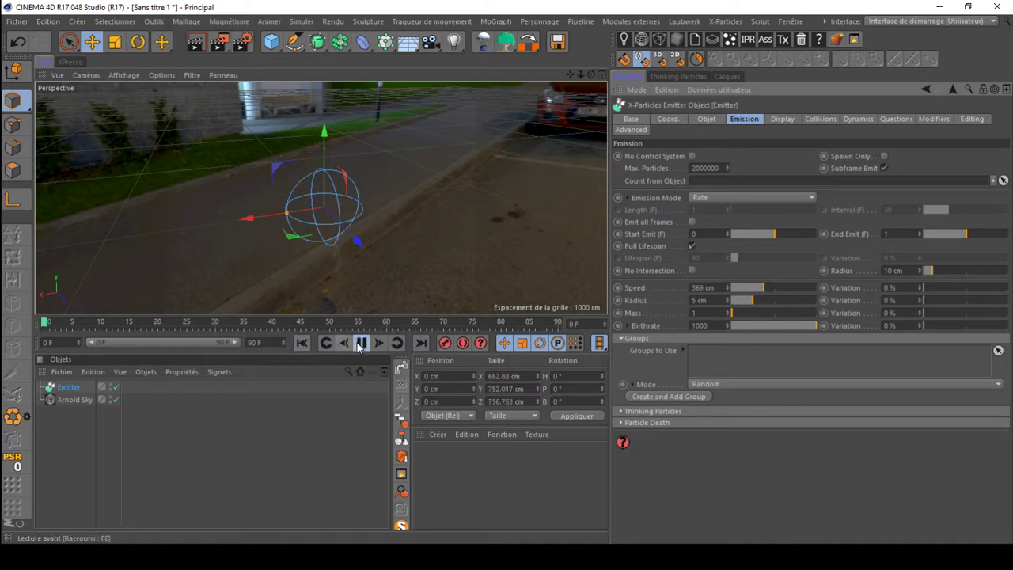
{"action": "left_click", "coordinate": [360, 342]}
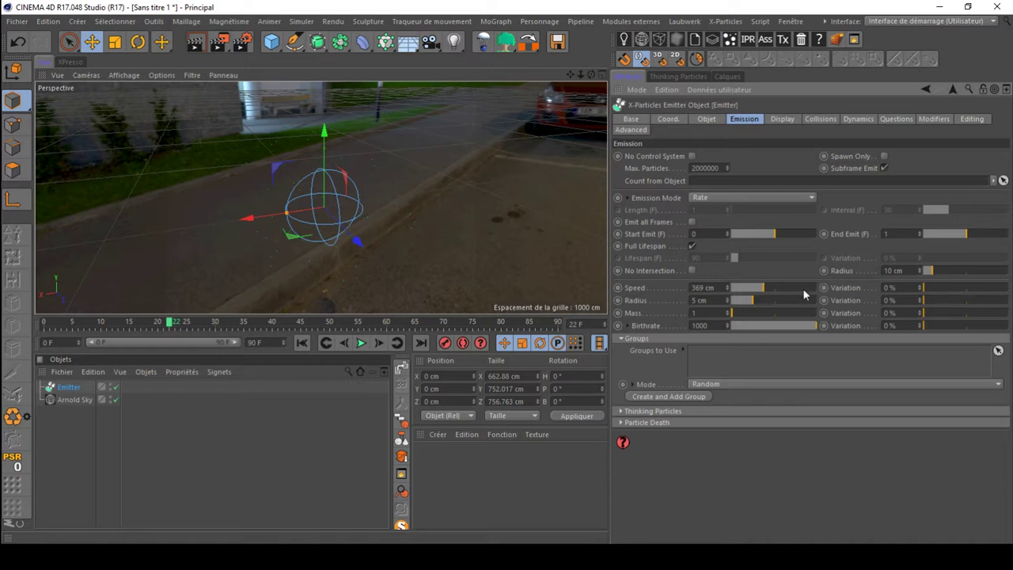
Step: Set the particle speed to 376 cm with 52% variation, preview the simulation and deselect the emitter
{"action": "left_click_drag", "start_coordinate": [927, 291], "coordinate": [967, 290]}
{"action": "left_click_drag", "start_coordinate": [746, 293], "coordinate": [766, 292]}
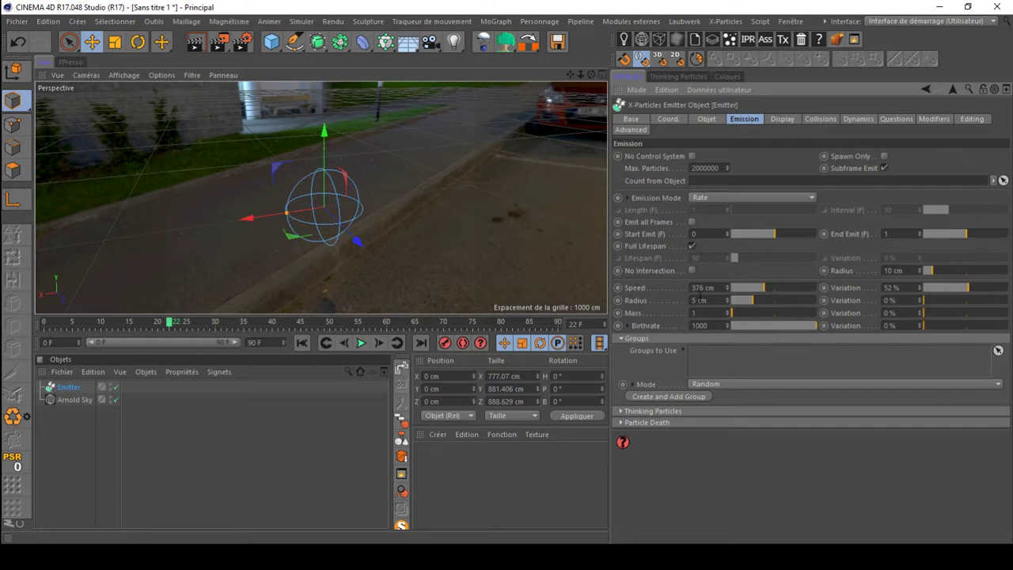
{"action": "left_click", "coordinate": [360, 342]}
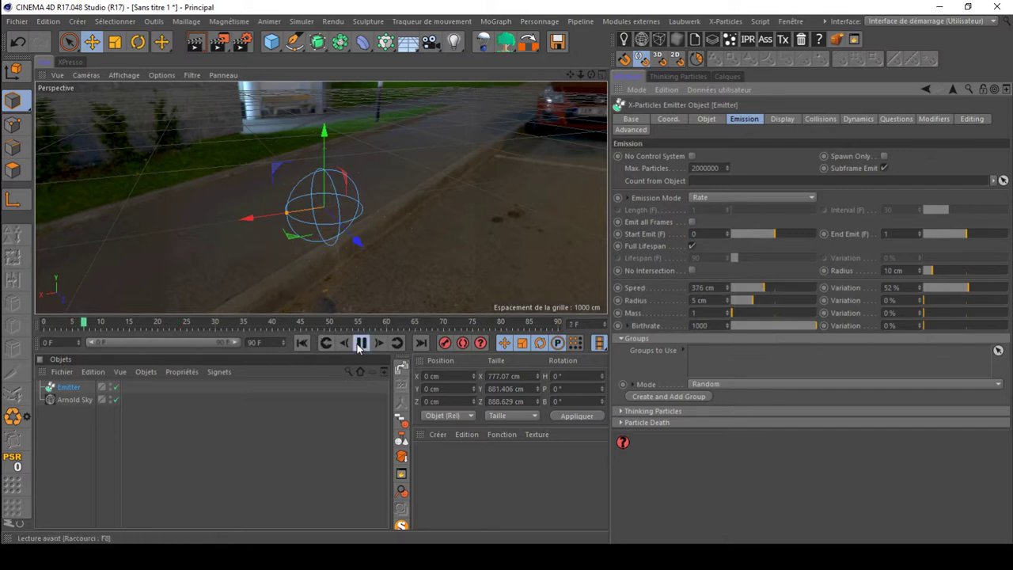
{"action": "left_click", "coordinate": [360, 343]}
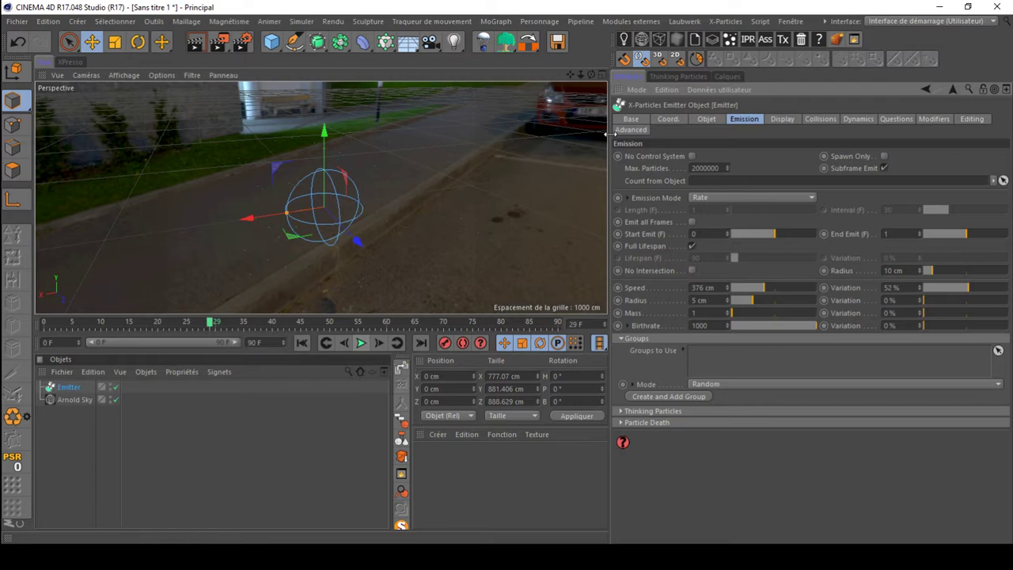
{"action": "left_click", "coordinate": [590, 83]}
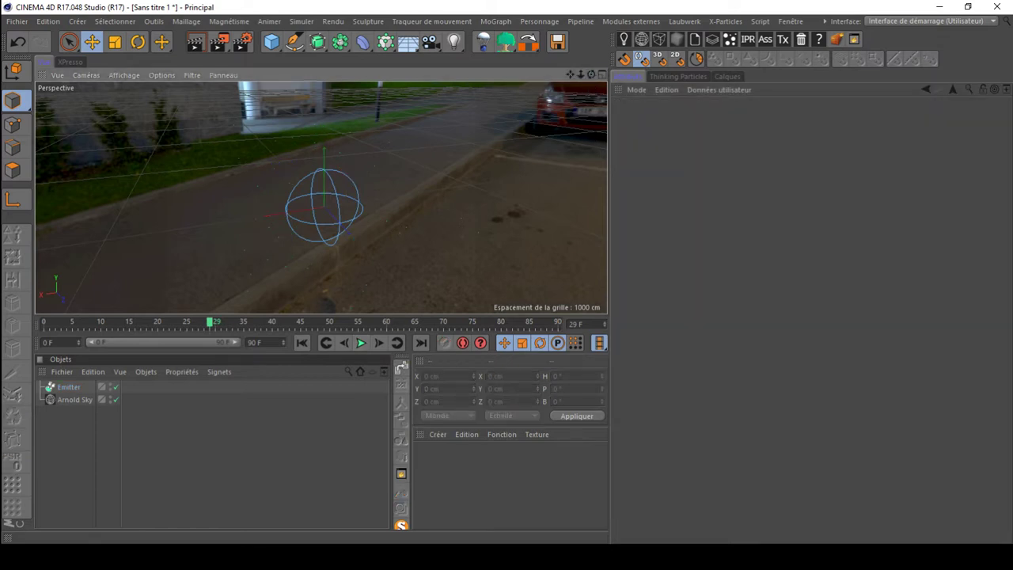
Step: Set the emitter's particle radius variation to 48%
{"action": "left_click_drag", "start_coordinate": [591, 75], "coordinate": [690, 126]}
{"action": "left_click", "coordinate": [73, 387]}
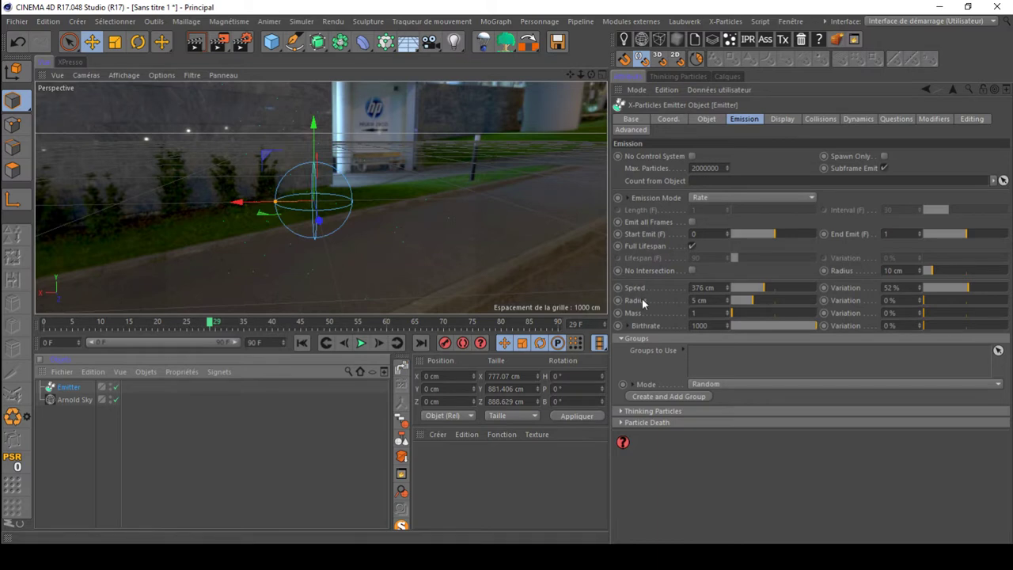
{"action": "left_click", "coordinate": [964, 300]}
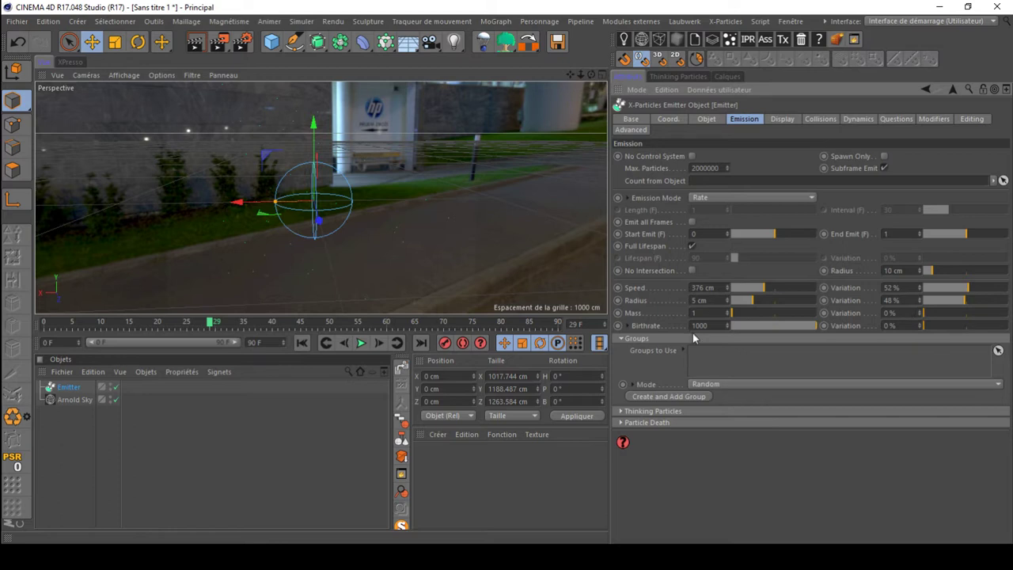
Step: Enable Generate Thinking Particles on the emitter with Global as its TP group, and preview the simulation from the first frame to frame 22
{"action": "left_click", "coordinate": [621, 412]}
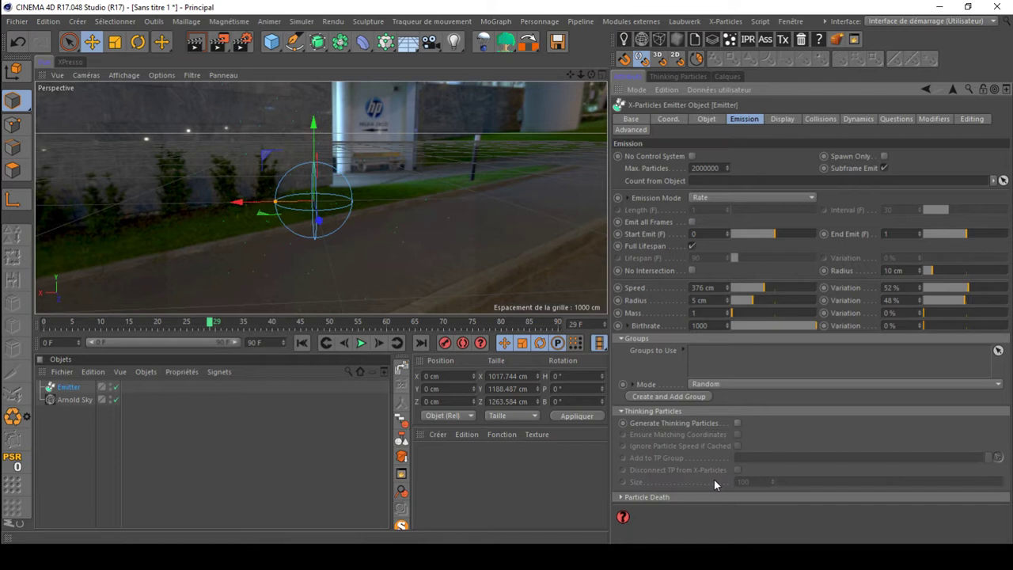
{"action": "left_click", "coordinate": [736, 422]}
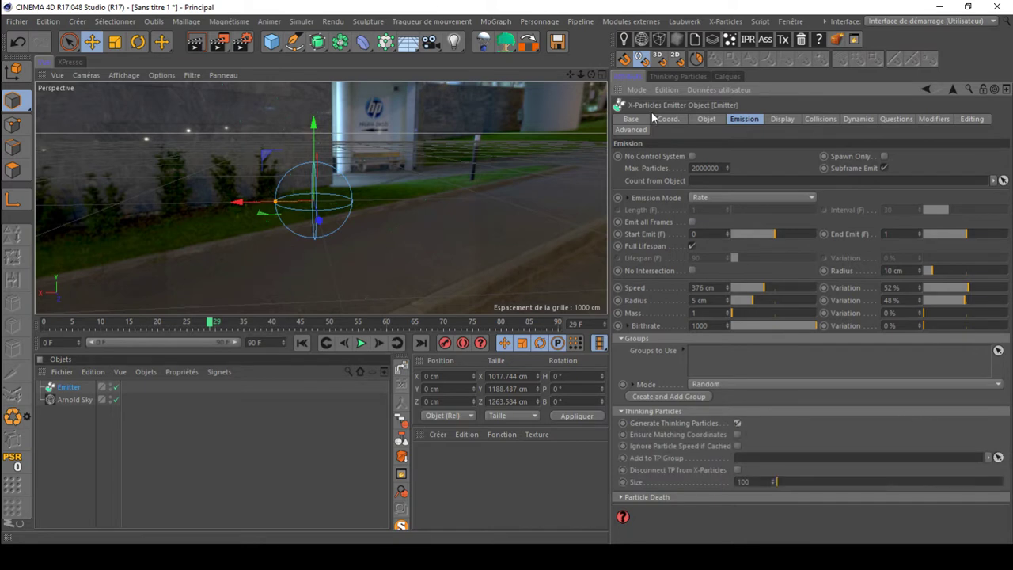
{"action": "left_click", "coordinate": [674, 78]}
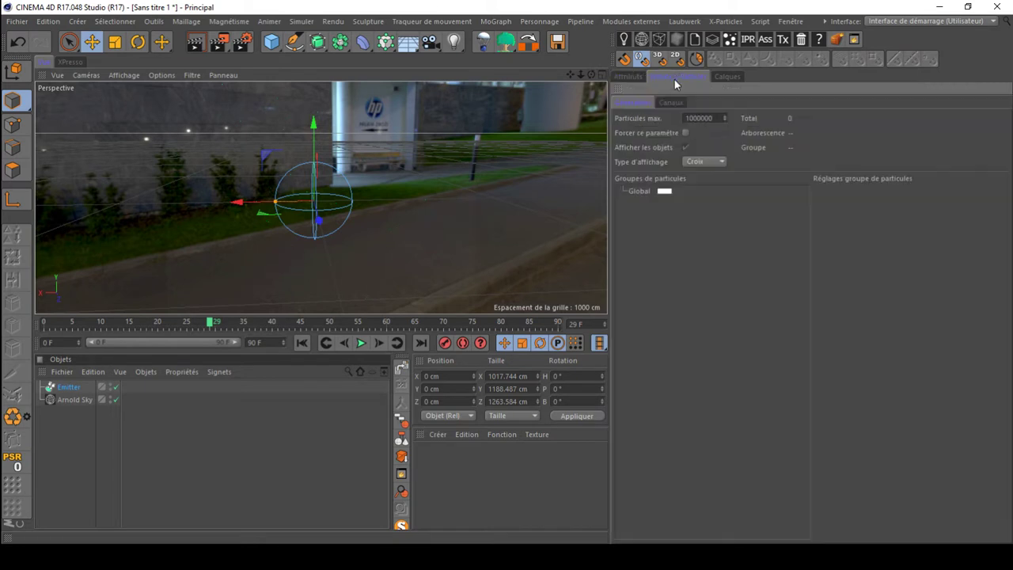
{"action": "left_click_drag", "start_coordinate": [638, 172], "coordinate": [746, 459]}
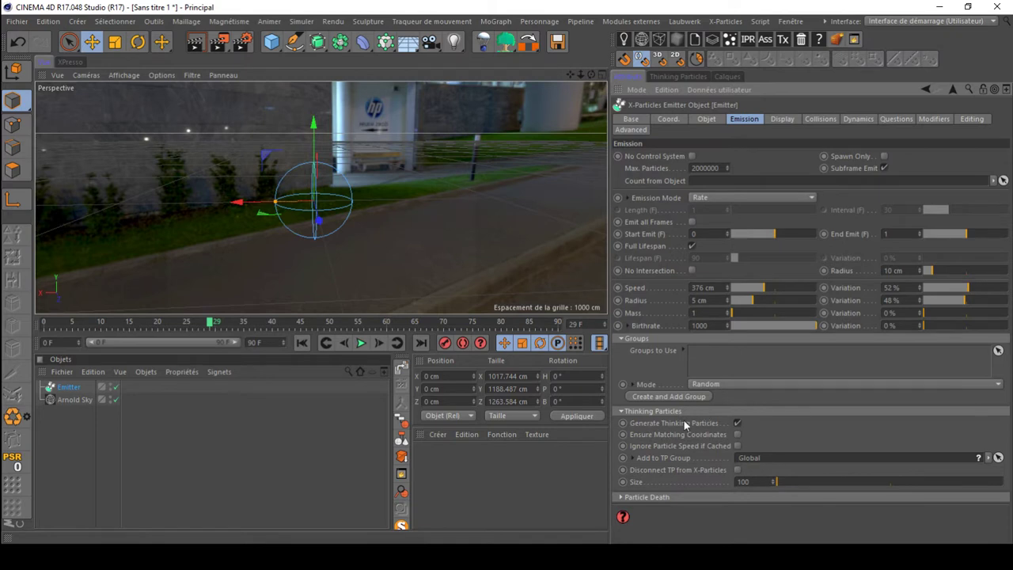
{"action": "left_click", "coordinate": [302, 343]}
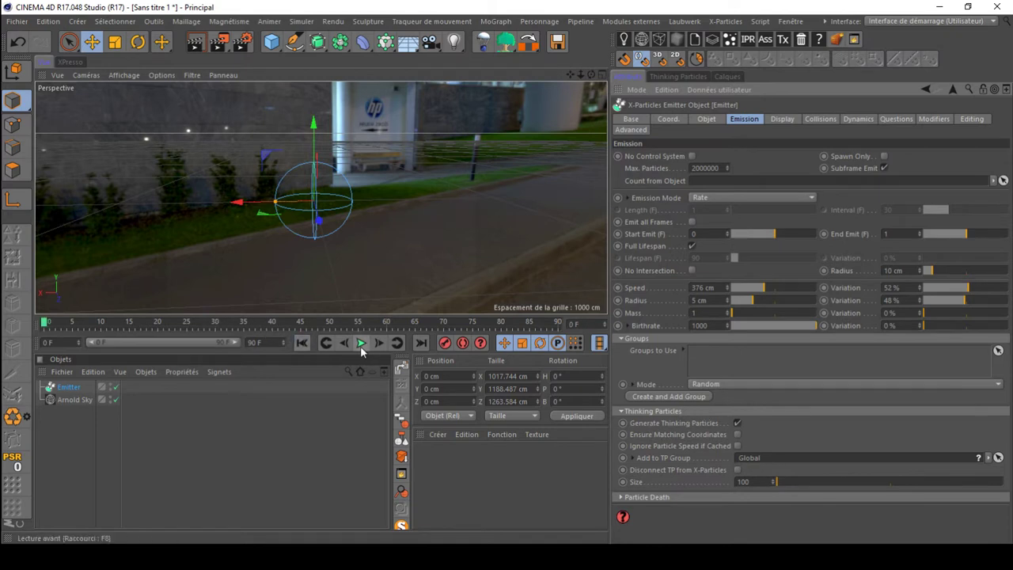
{"action": "left_click", "coordinate": [360, 343]}
{"action": "left_click", "coordinate": [361, 343]}
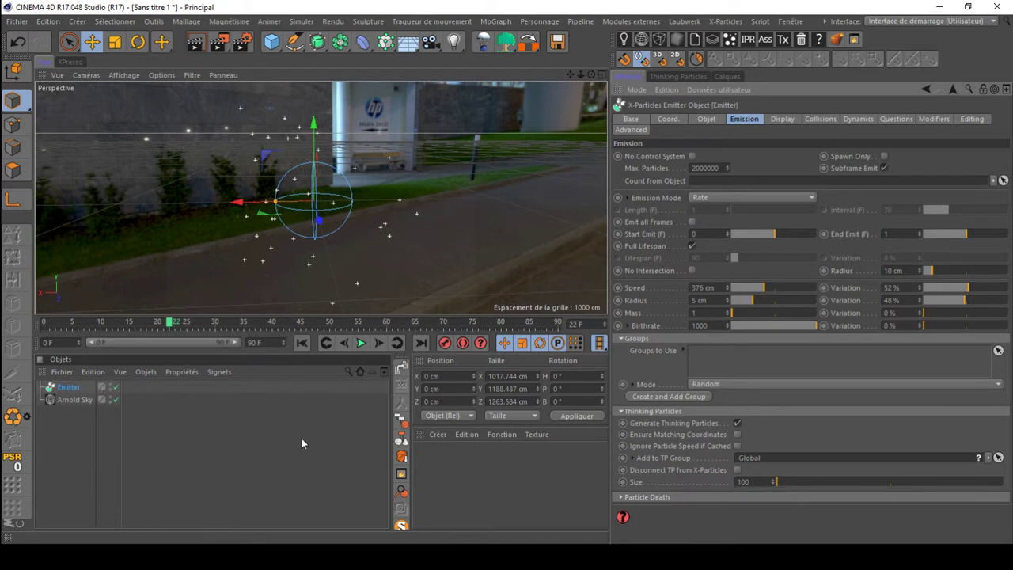
Step: Add a MoGraph Cloner and a sphere with a 10 cm radius to the scene
{"action": "left_click", "coordinate": [384, 44]}
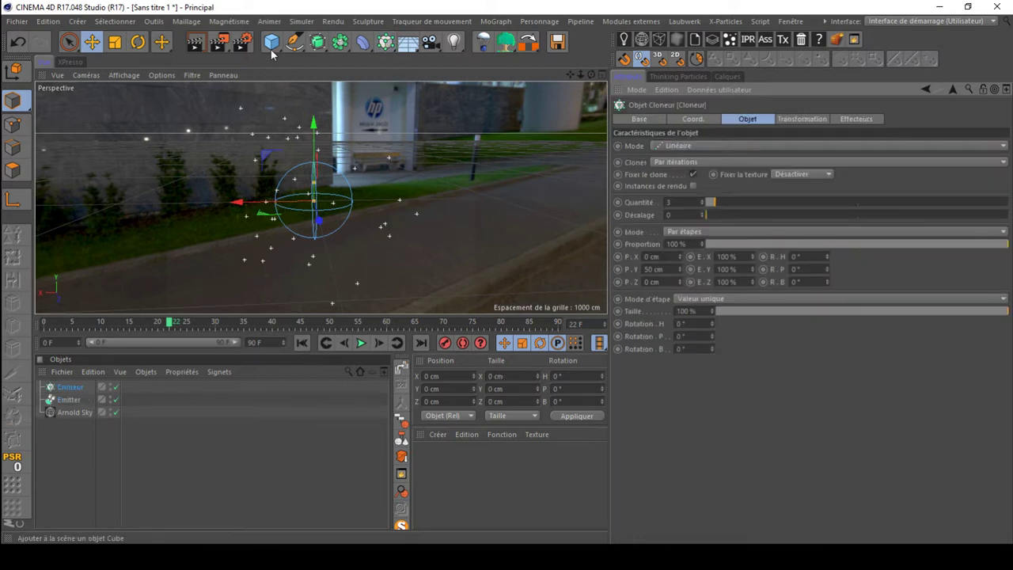
{"action": "left_click_drag", "start_coordinate": [272, 41], "coordinate": [595, 83]}
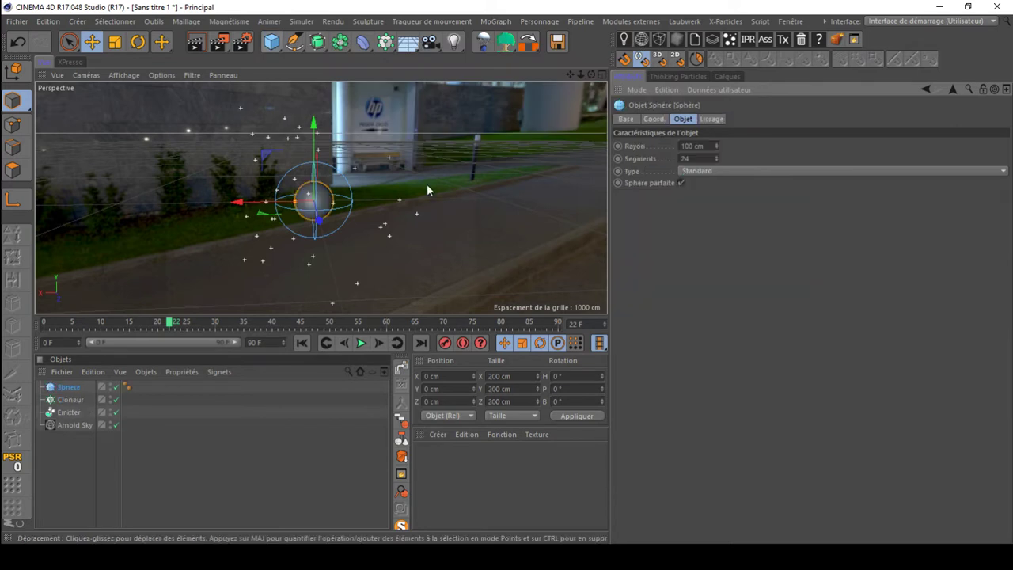
{"action": "left_click_drag", "start_coordinate": [294, 204], "coordinate": [310, 202]}
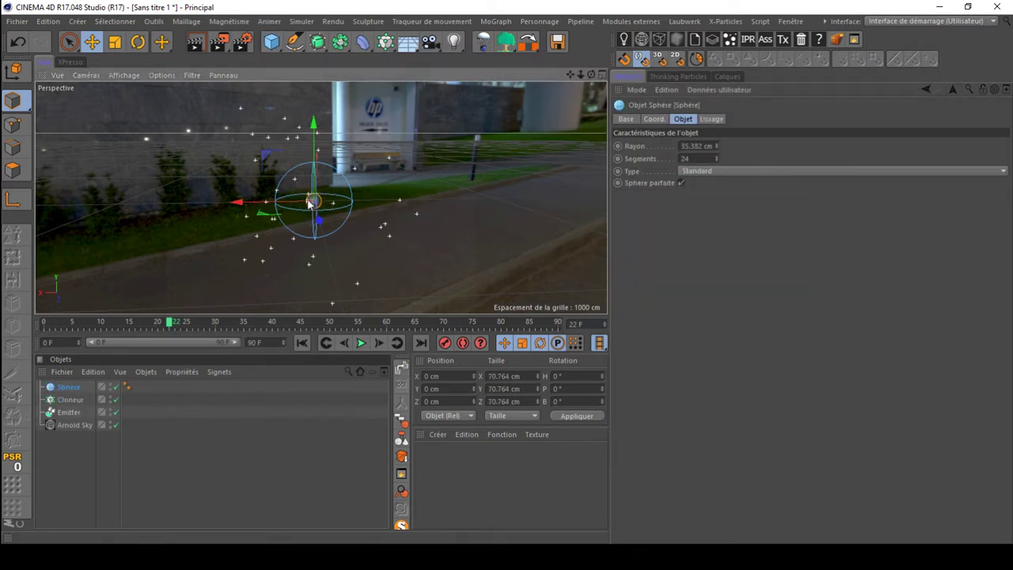
{"action": "double_click", "coordinate": [694, 145]}
{"action": "type", "text": "10"}
{"action": "key", "text": "Return"}
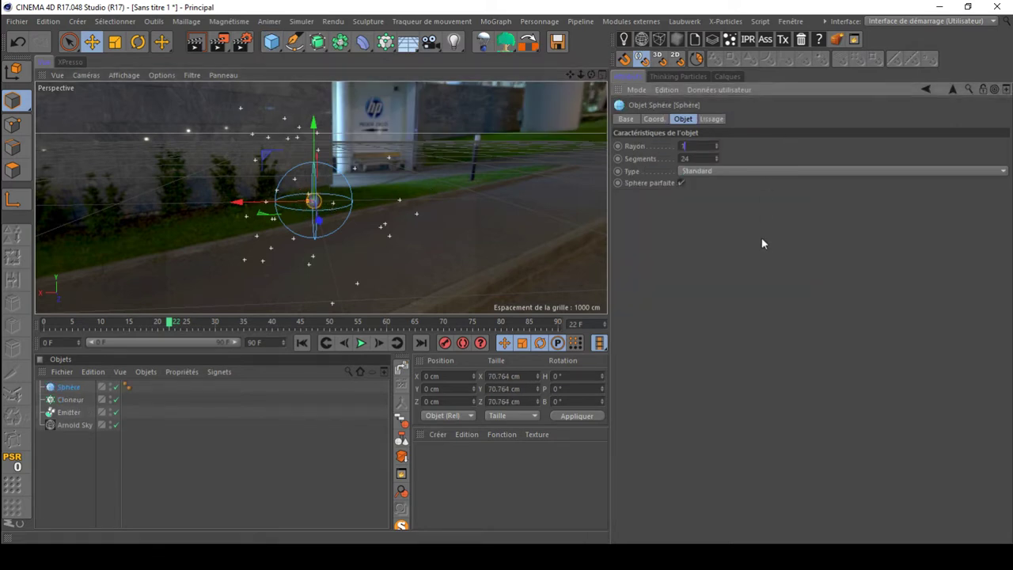
Step: Make the sphere a child of the Cloner, select the Cloner and collapse its hierarchy
{"action": "left_click_drag", "start_coordinate": [64, 387], "coordinate": [69, 399]}
{"action": "left_click", "coordinate": [73, 388]}
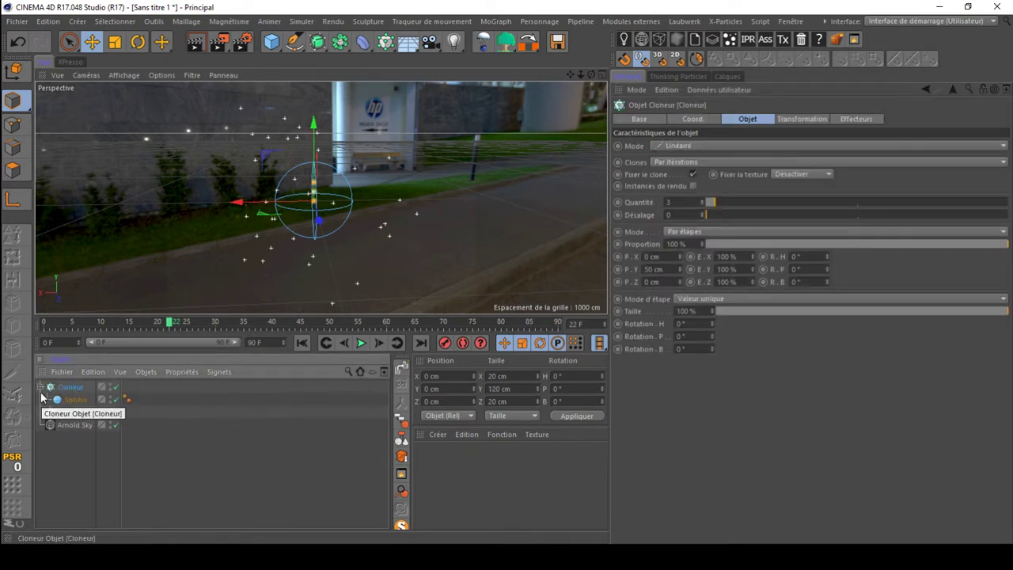
{"action": "left_click", "coordinate": [42, 387]}
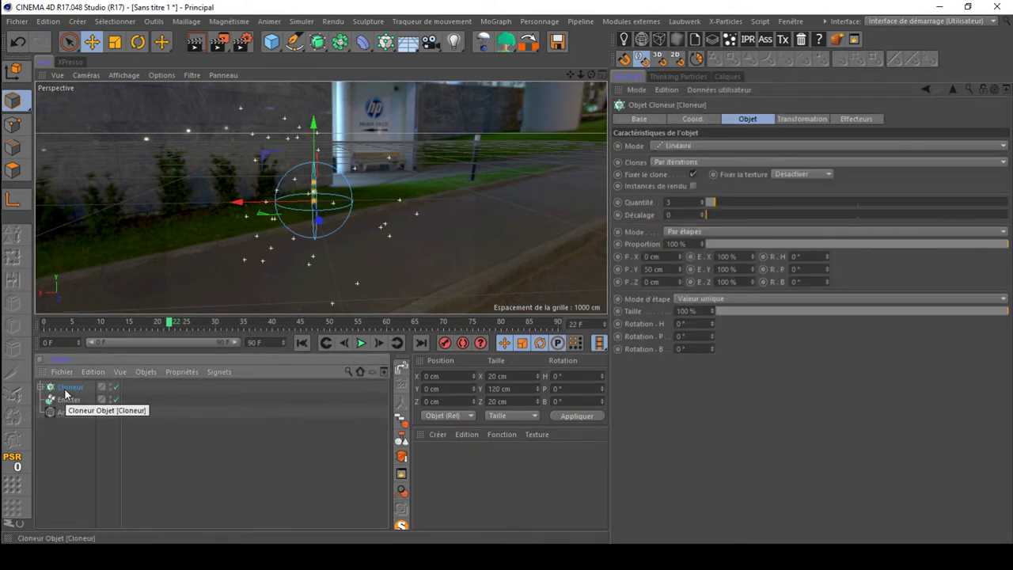
Step: Set the Cloner to Object mode and assign the Global Thinking Particles group as its object
{"action": "left_click", "coordinate": [717, 146]}
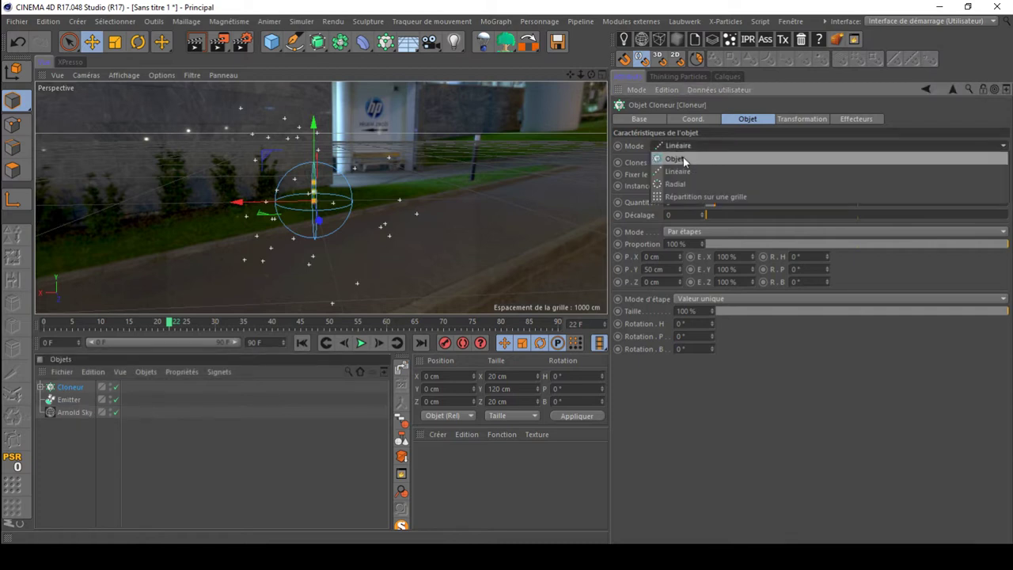
{"action": "left_click", "coordinate": [684, 158]}
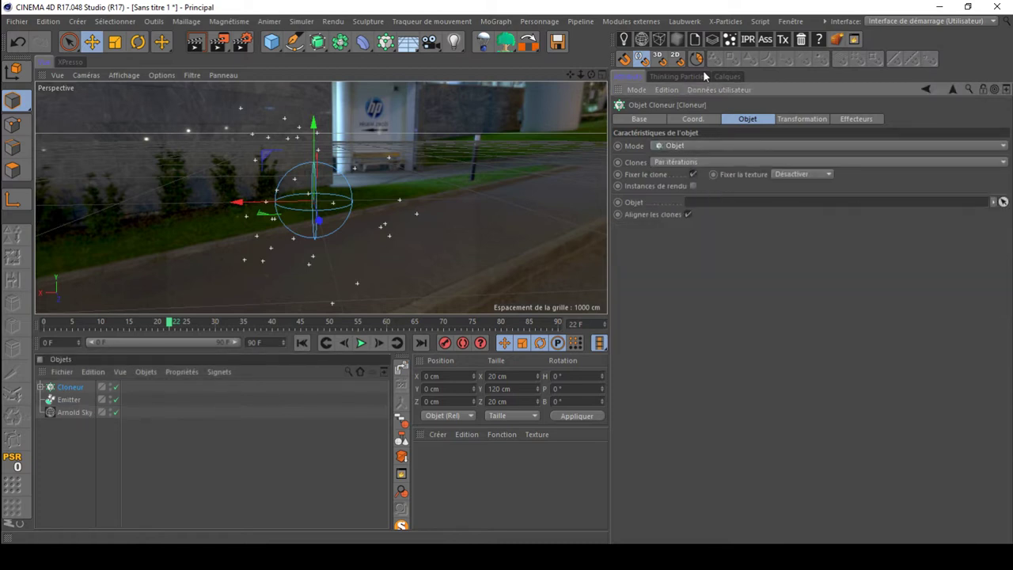
{"action": "left_click", "coordinate": [681, 75]}
{"action": "left_click_drag", "start_coordinate": [632, 193], "coordinate": [715, 208]}
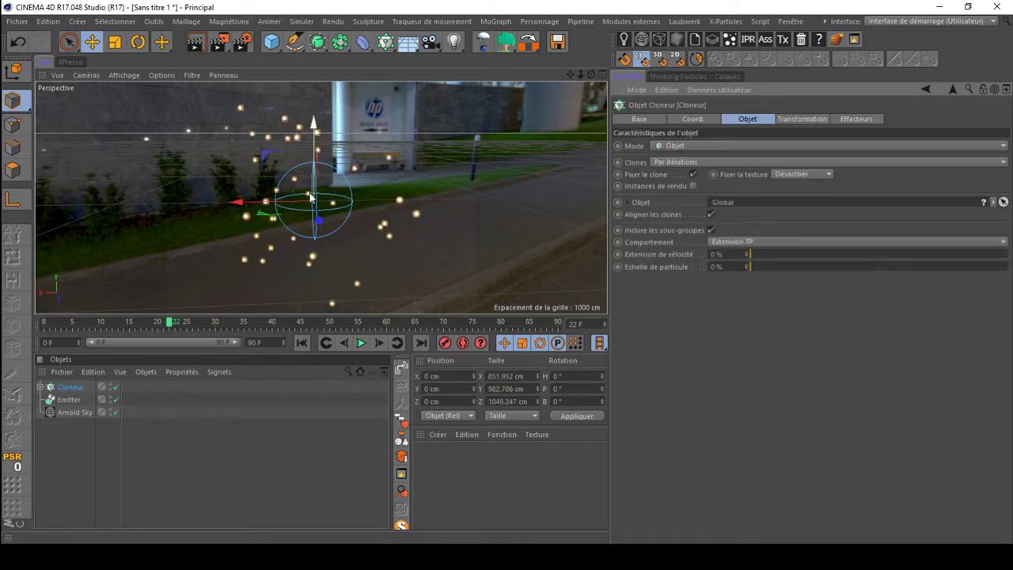
Step: Examine the sphere clones around the emitter from several angles and distances, with the emitter selected
{"action": "mouse_move", "coordinate": [591, 74]}
{"action": "left_mouse_down"}
{"action": "mouse_move", "coordinate": [736, 70]}
{"action": "mouse_move", "coordinate": [593, 89]}
{"action": "left_mouse_up"}
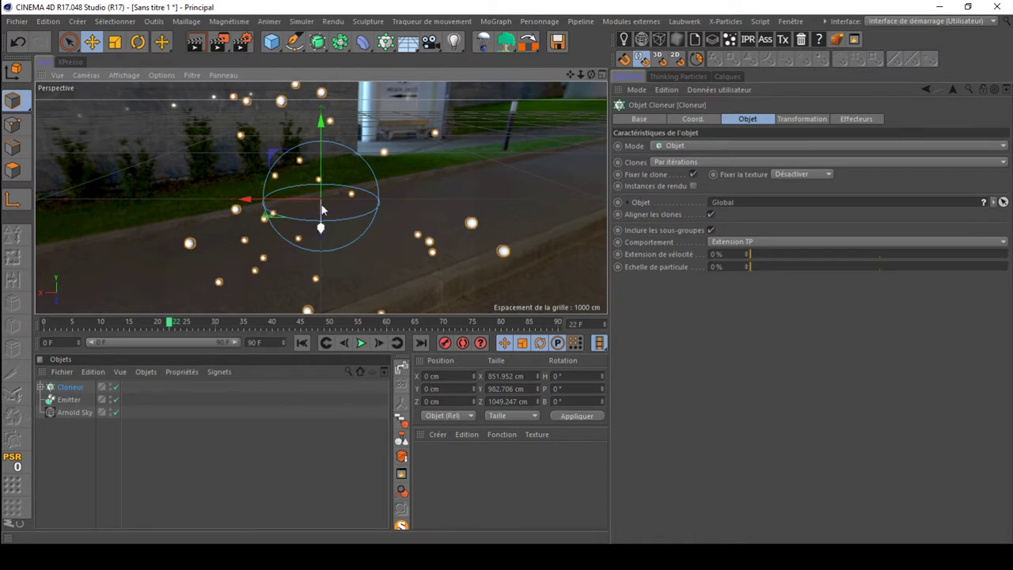
{"action": "left_click_drag", "start_coordinate": [591, 74], "coordinate": [522, 74]}
{"action": "left_click_drag", "start_coordinate": [591, 74], "coordinate": [617, 119]}
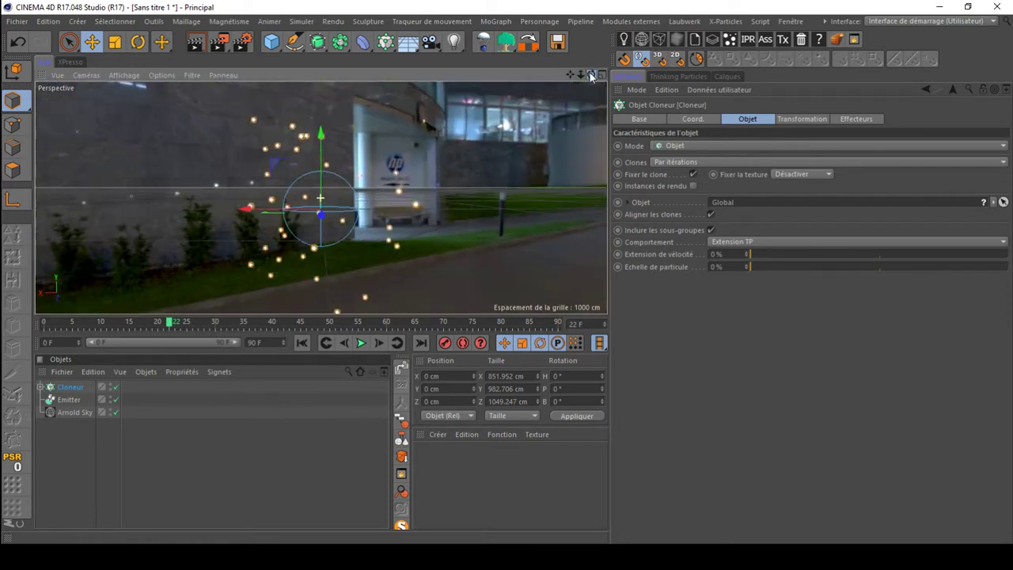
{"action": "scroll", "coordinate": [308, 204], "scroll_direction": "up", "scroll_amount": 4}
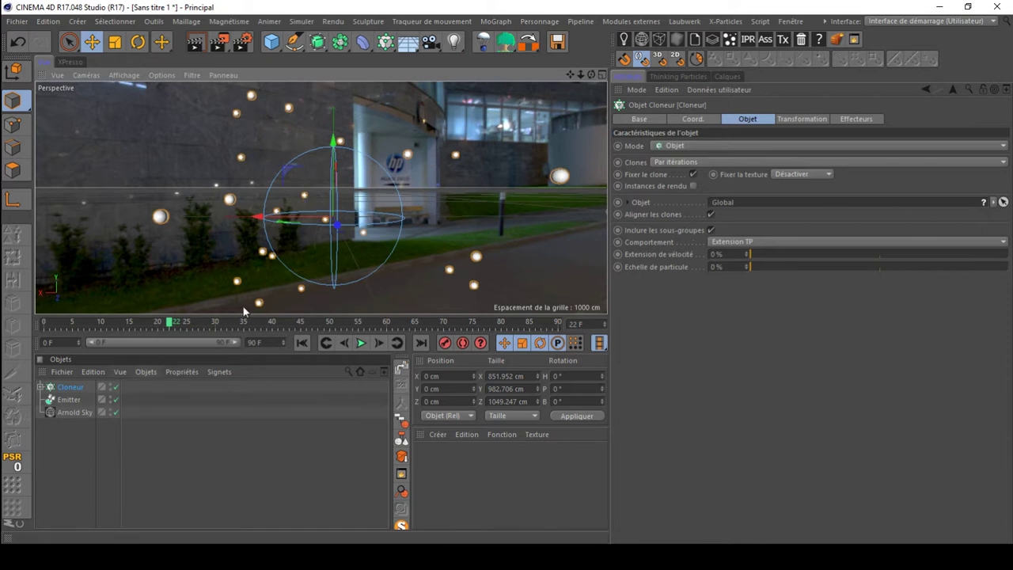
{"action": "left_click_drag", "start_coordinate": [581, 74], "coordinate": [558, 74]}
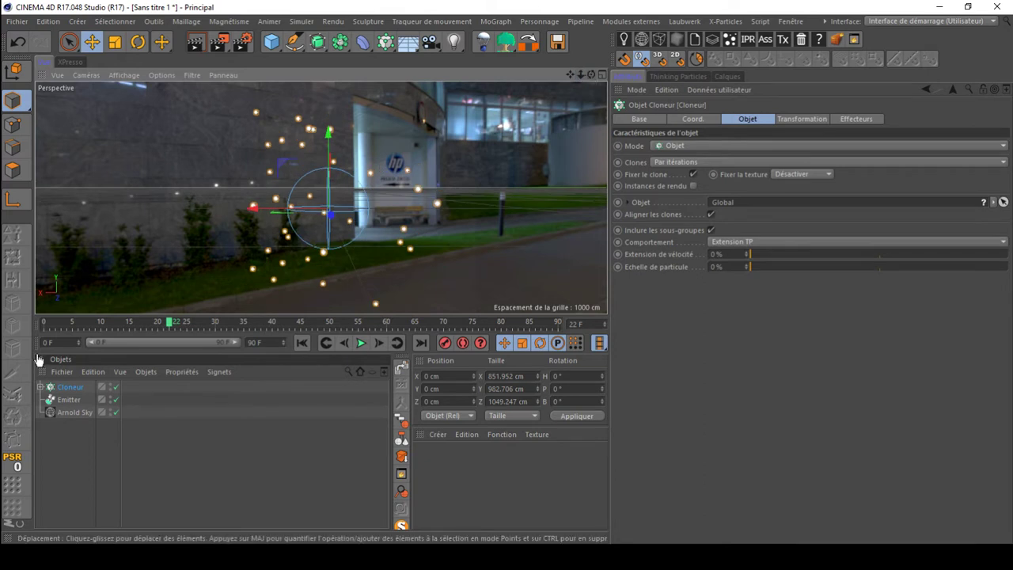
{"action": "left_click", "coordinate": [68, 400]}
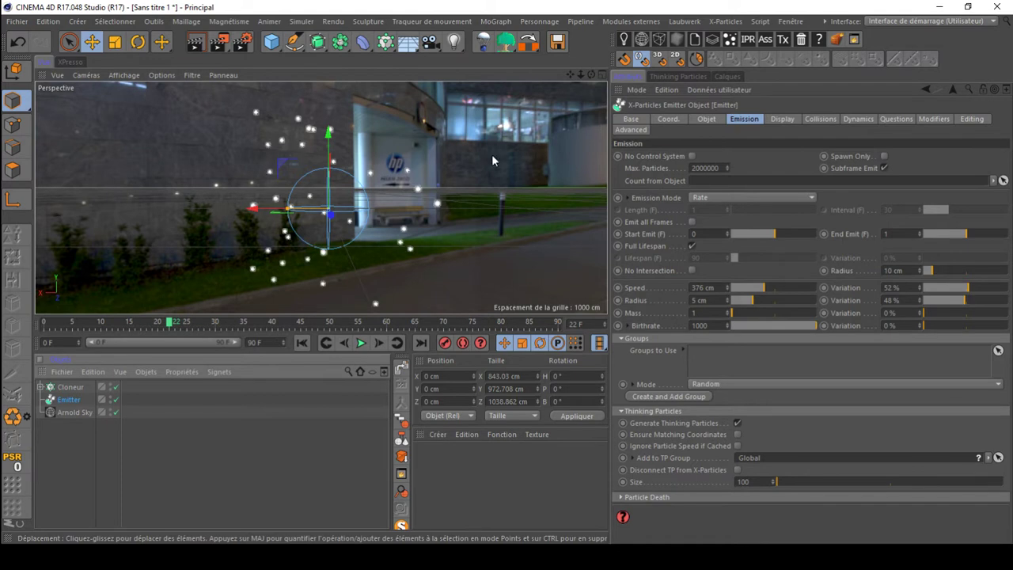
{"action": "left_click_drag", "start_coordinate": [590, 74], "coordinate": [696, 83]}
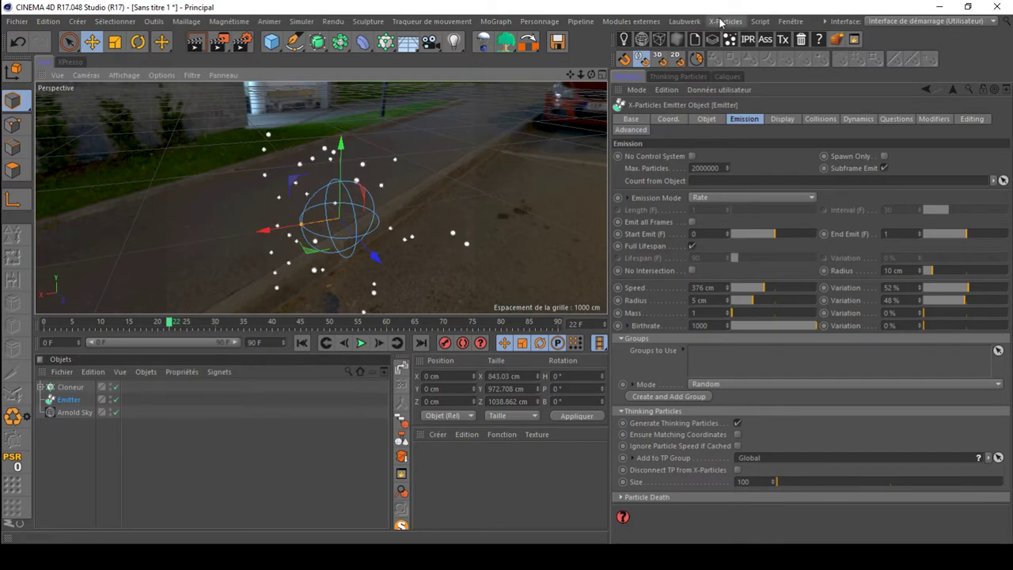
{"action": "left_click_drag", "start_coordinate": [591, 75], "coordinate": [599, 40]}
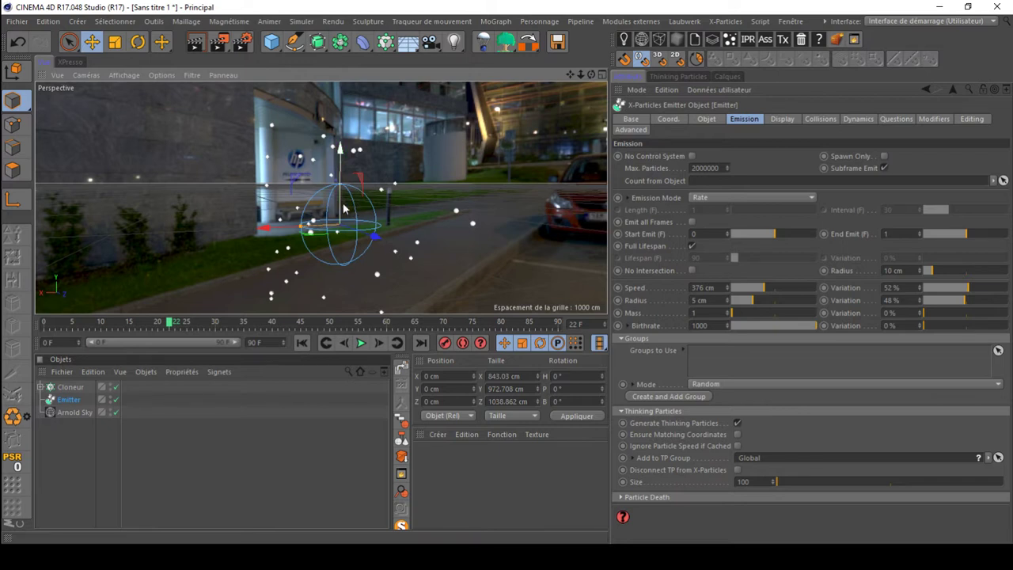
Step: Add an X-Particles Turbulence modifier with 96% scale, 73.6% frequency and a strength of 42
{"action": "left_click", "coordinate": [727, 21]}
{"action": "mouse_move", "coordinate": [795, 168]}
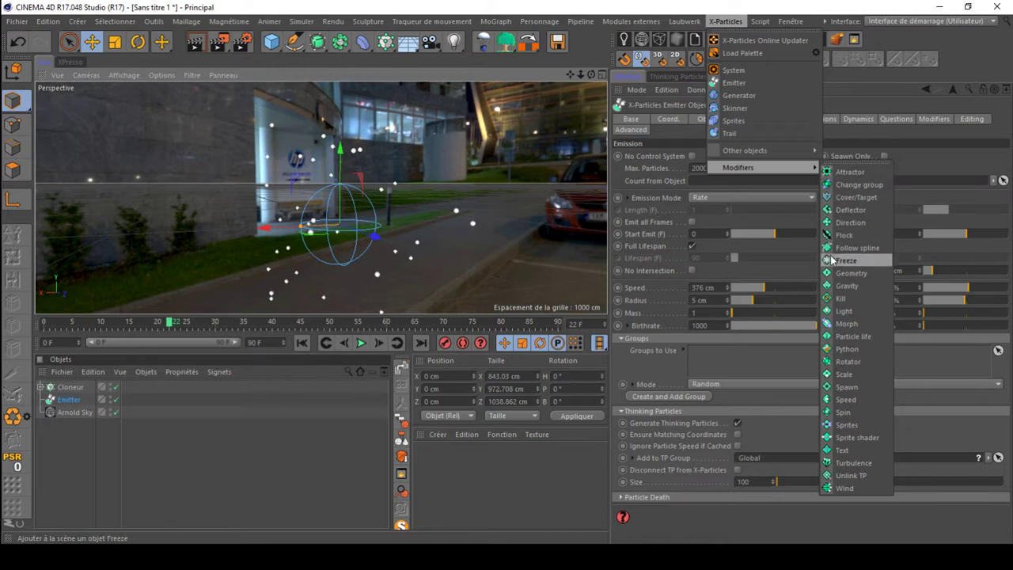
{"action": "left_click", "coordinate": [866, 462]}
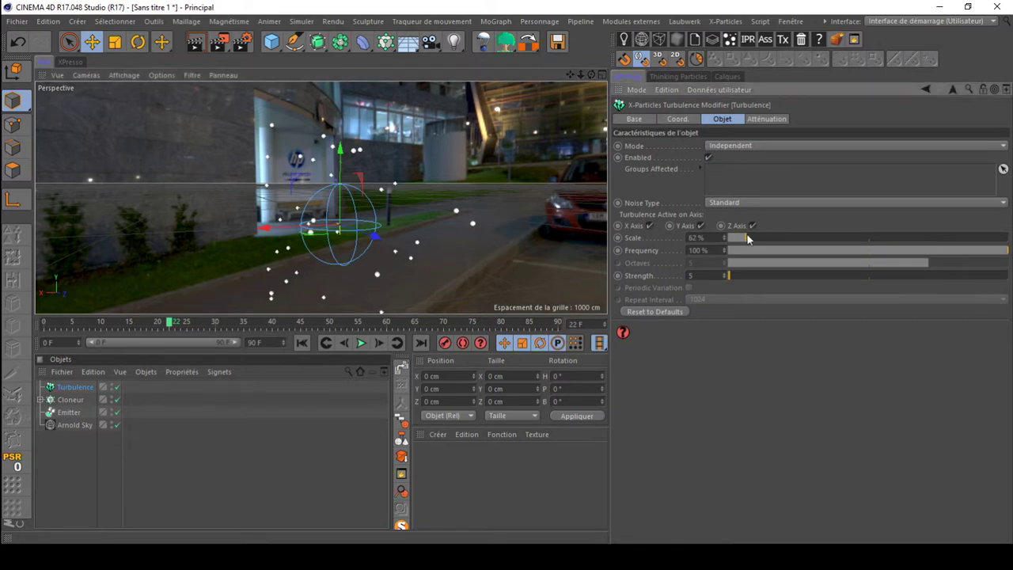
{"action": "left_click_drag", "start_coordinate": [752, 237], "coordinate": [742, 236]}
{"action": "left_click_drag", "start_coordinate": [927, 250], "coordinate": [931, 250]}
{"action": "left_click_drag", "start_coordinate": [732, 276], "coordinate": [736, 276]}
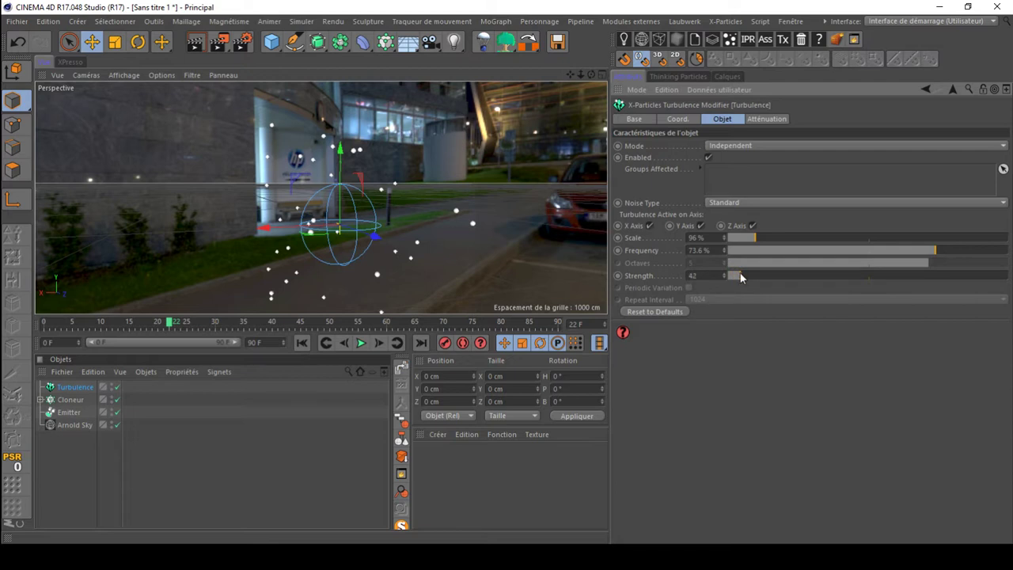
Step: Play the simulation from the first frame, try Turbulence strengths of 356 and 145, and set the strength to 66
{"action": "left_click", "coordinate": [302, 342]}
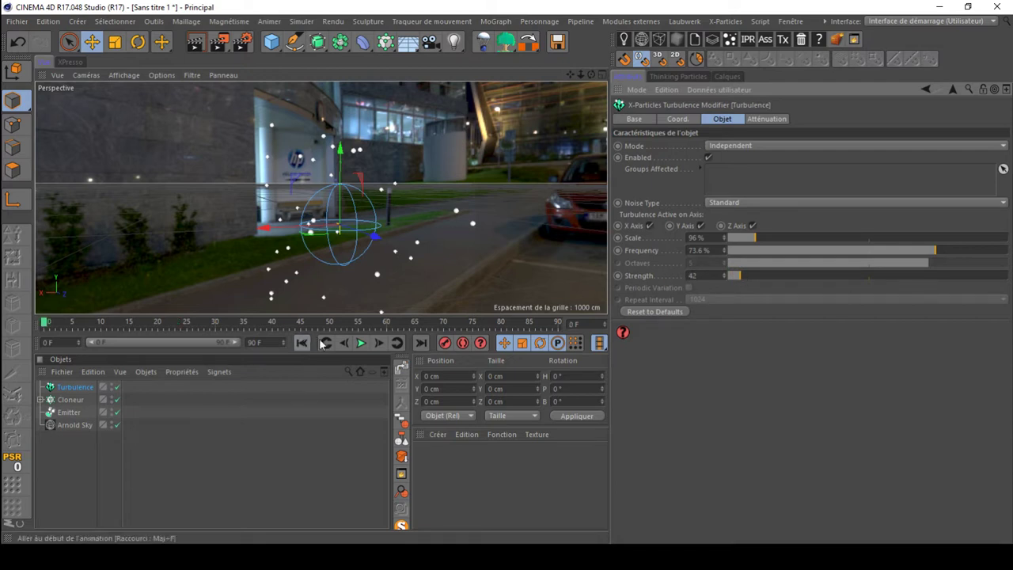
{"action": "left_click", "coordinate": [361, 342]}
{"action": "left_click_drag", "start_coordinate": [751, 277], "coordinate": [828, 275]}
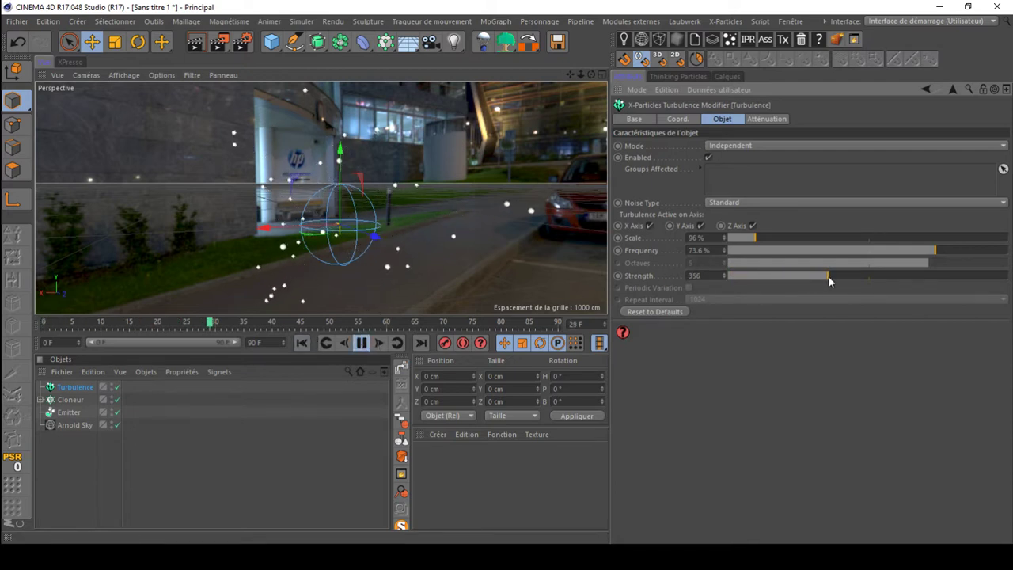
{"action": "left_click", "coordinate": [768, 276]}
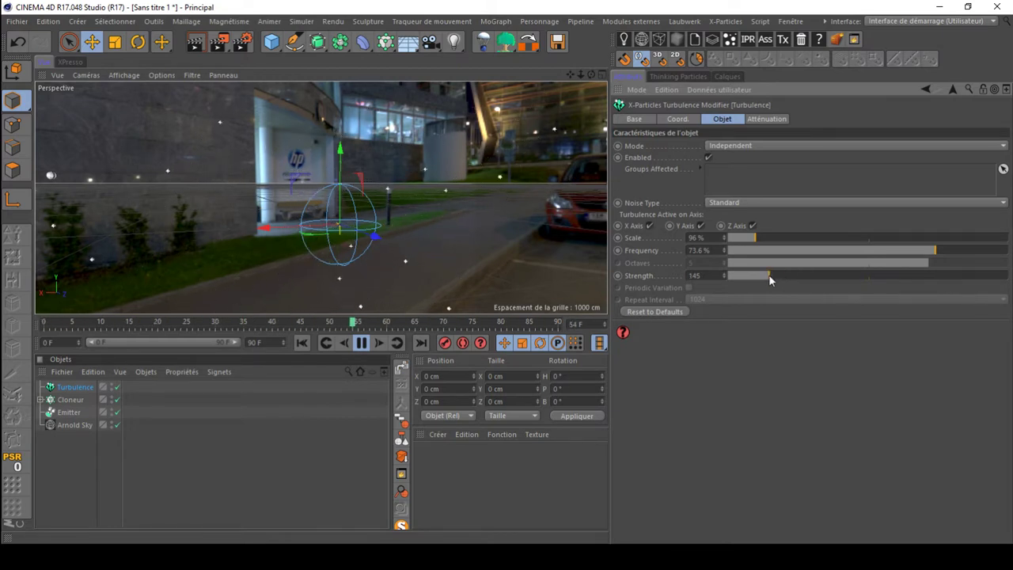
{"action": "left_click", "coordinate": [746, 276]}
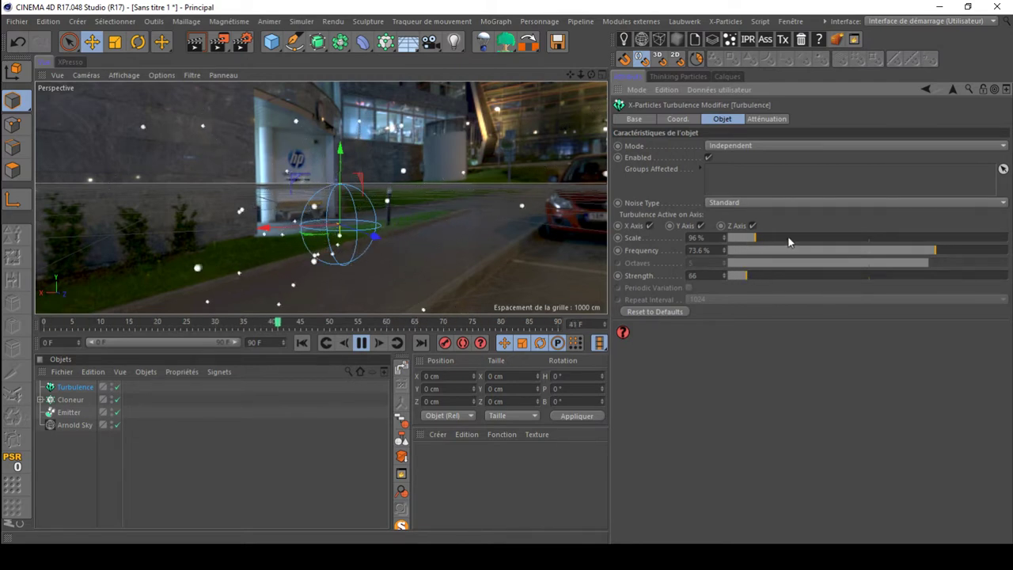
Step: Try Turbulence scales of 945% and 15% during playback, then set the scale to 842% and the frequency to 6.18%
{"action": "left_click", "coordinate": [995, 239]}
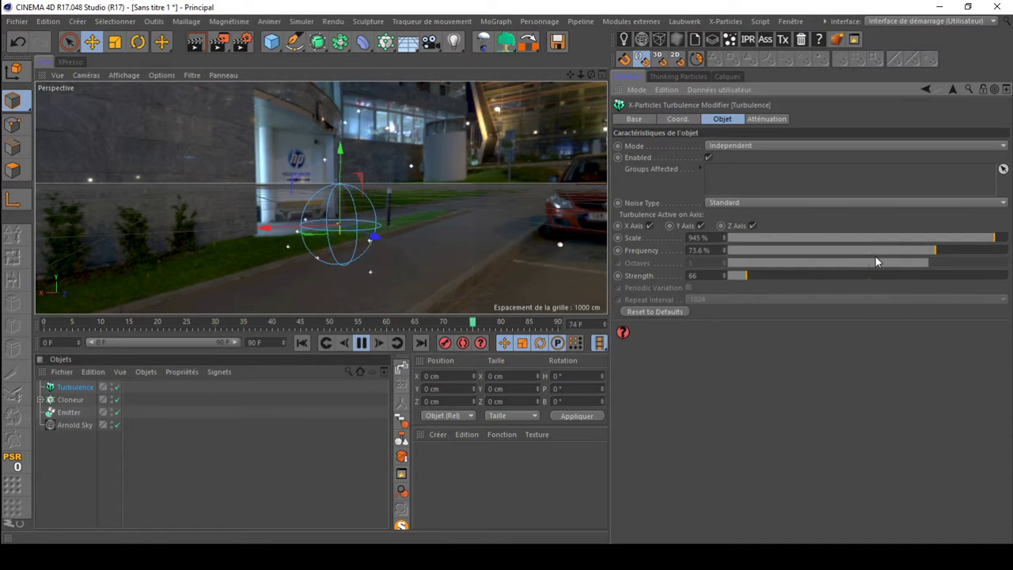
{"action": "left_click", "coordinate": [732, 238]}
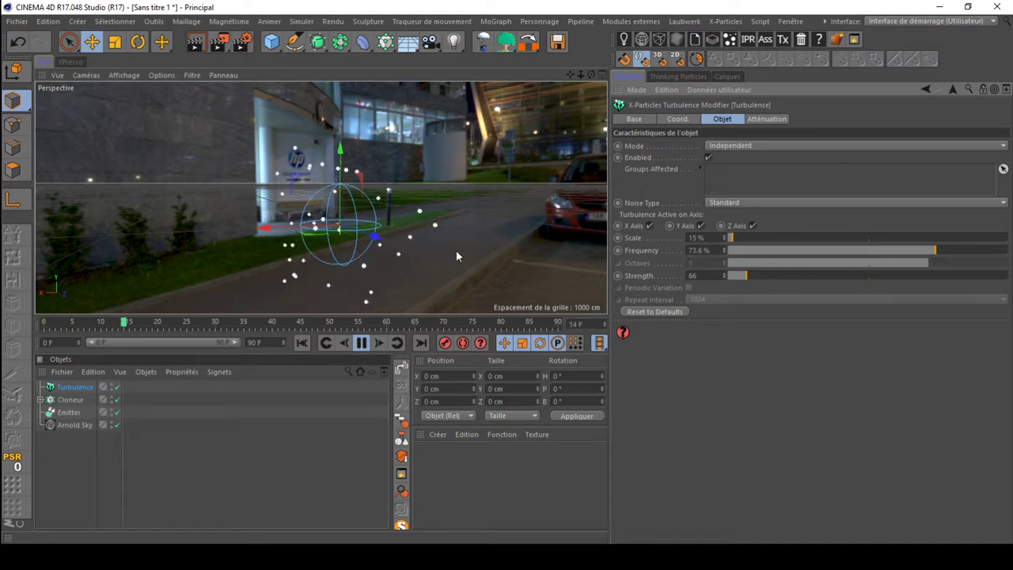
{"action": "left_click", "coordinate": [963, 238]}
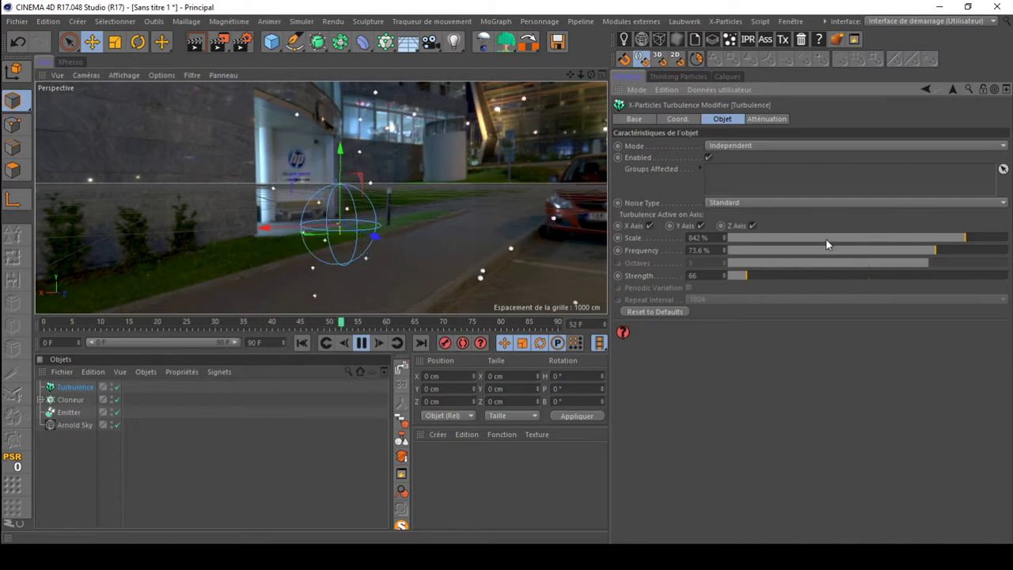
{"action": "left_click", "coordinate": [745, 250]}
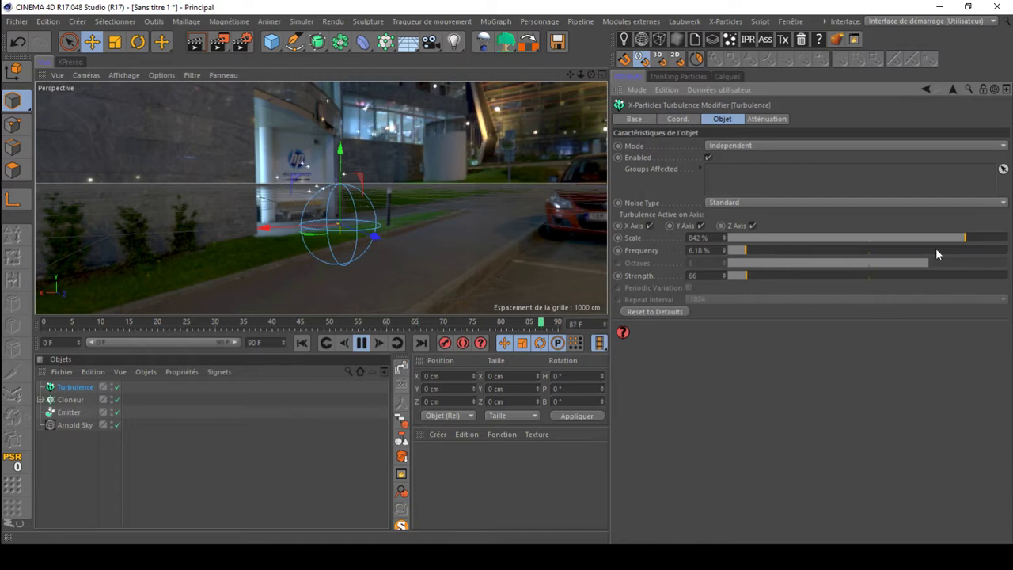
Step: Set the Turbulence frequency to 87.08% and its scale to 590% during playback, and stop the playback
{"action": "left_click", "coordinate": [972, 250]}
{"action": "left_click", "coordinate": [895, 237]}
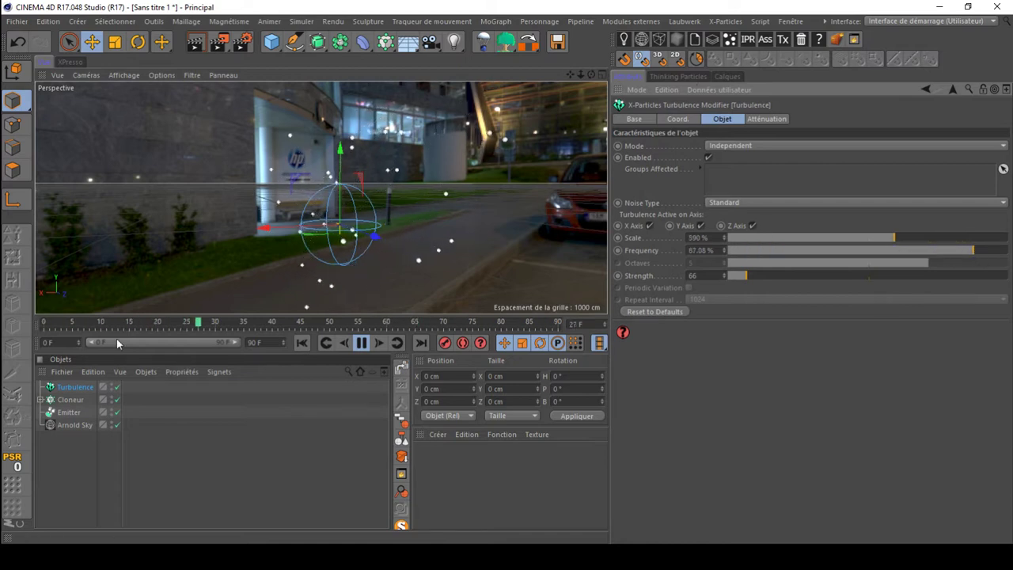
{"action": "left_click", "coordinate": [360, 341]}
Step: Try adding an X-Particles Kill modifier to the scene and delete it
{"action": "left_click", "coordinate": [728, 22]}
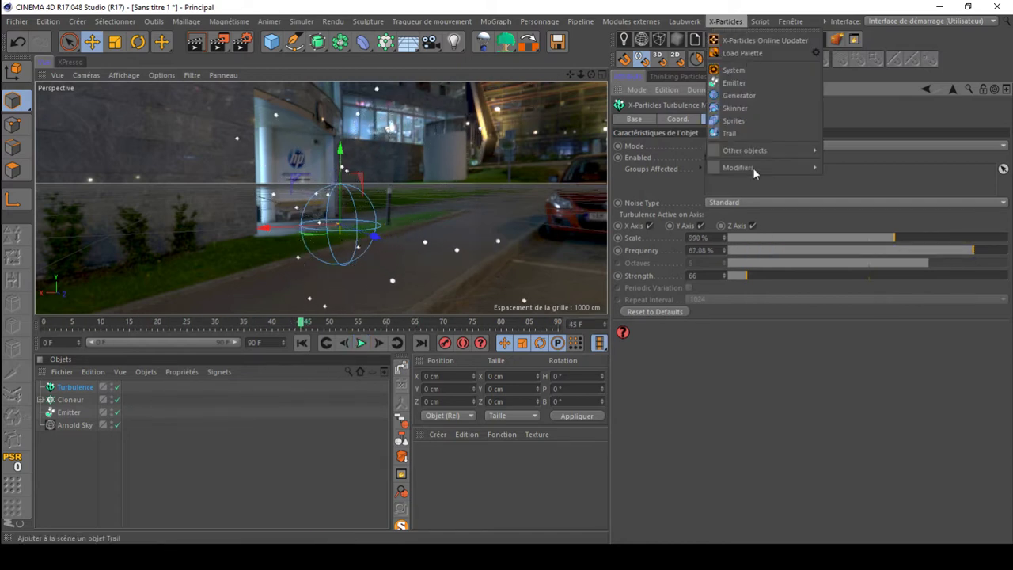
{"action": "mouse_move", "coordinate": [753, 167]}
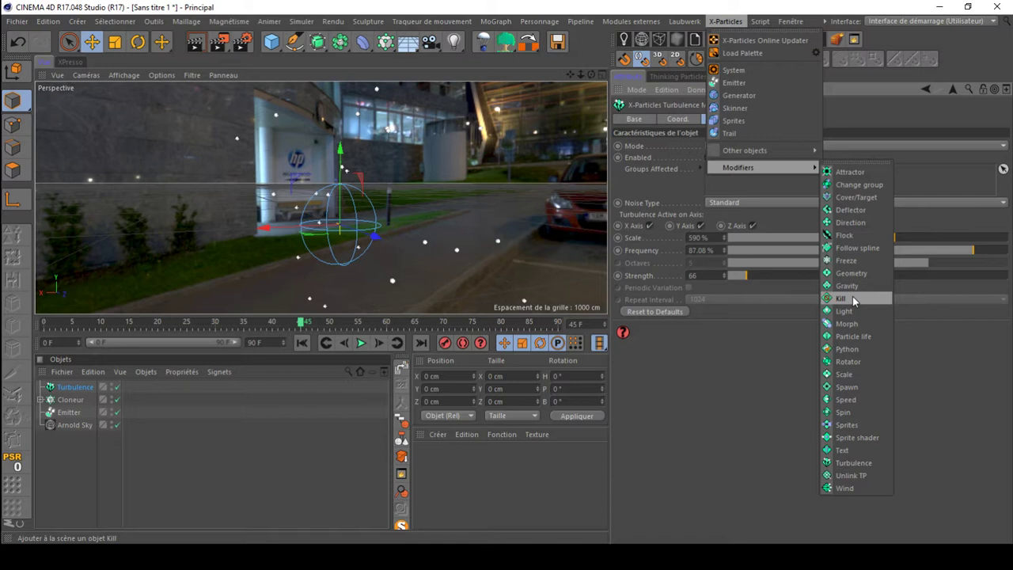
{"action": "left_click", "coordinate": [852, 296]}
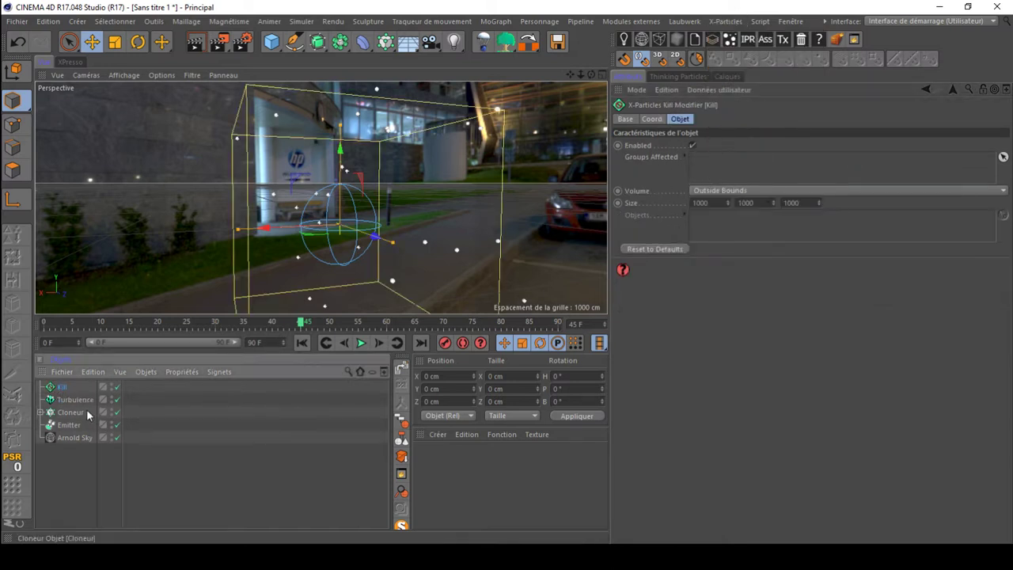
{"action": "key", "text": "Delete"}
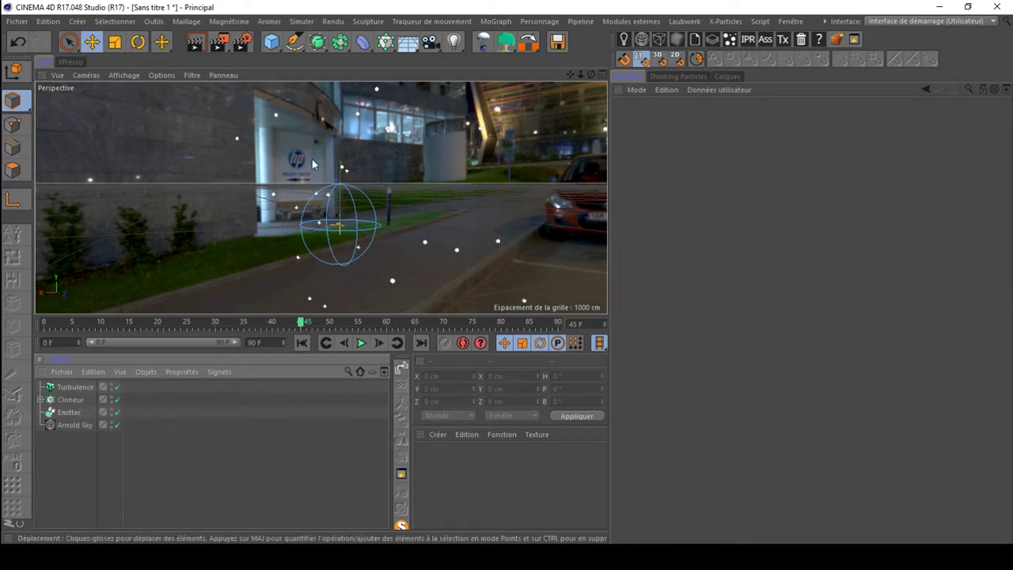
Step: Add an X-Particles Attractor modifier to the scene
{"action": "left_click", "coordinate": [725, 21]}
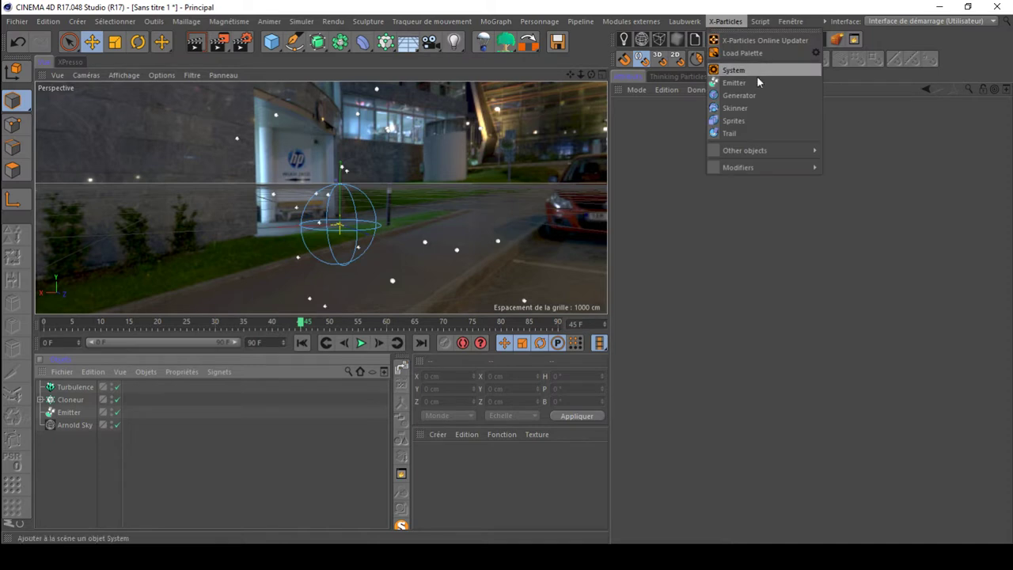
{"action": "mouse_move", "coordinate": [797, 169]}
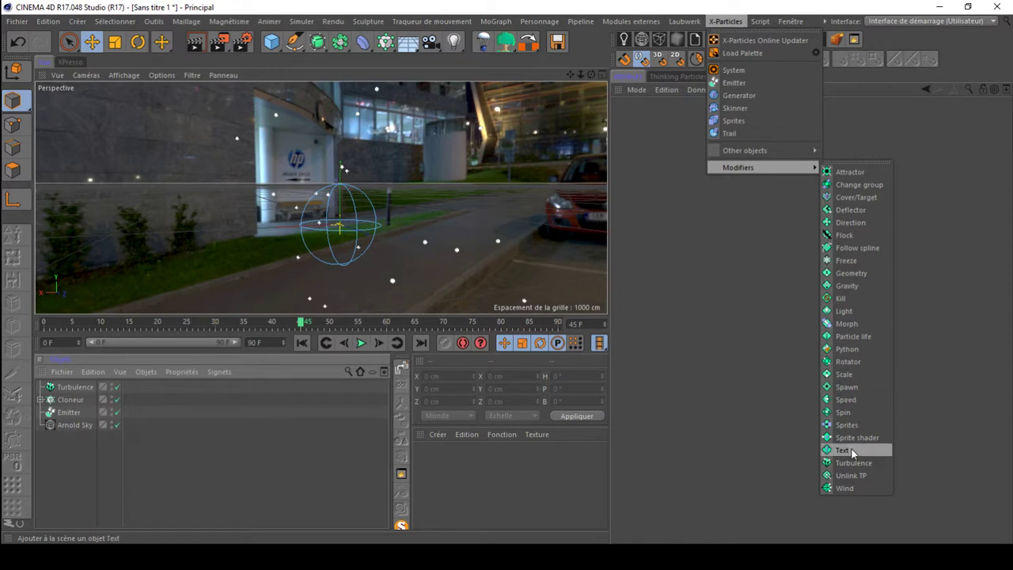
{"action": "left_click", "coordinate": [849, 172]}
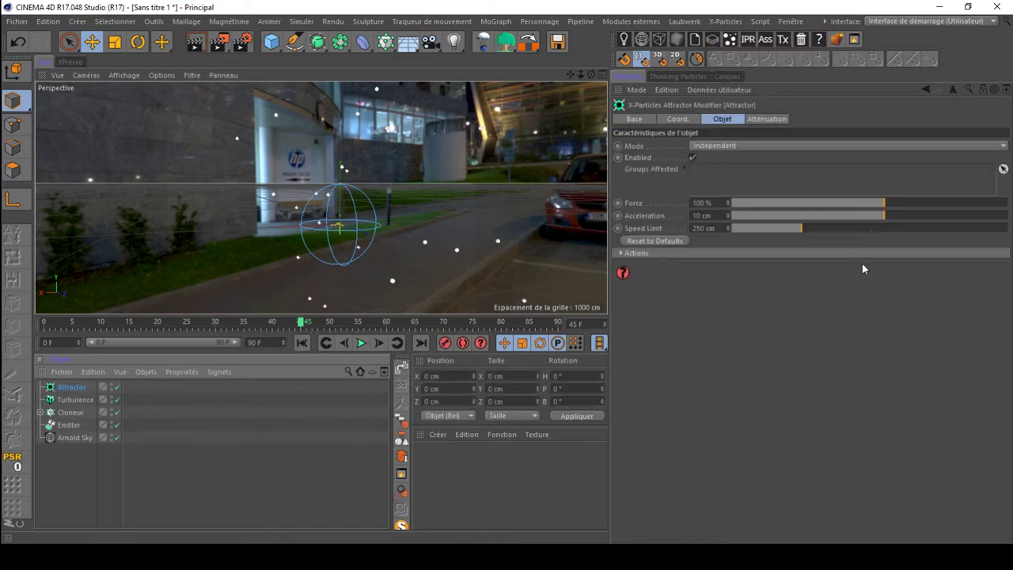
Step: Give the Attractor a Vibration tag that modifies its position with an amplitude of 500 cm on all three axes
{"action": "right_click", "coordinate": [69, 390]}
{"action": "mouse_move", "coordinate": [190, 15]}
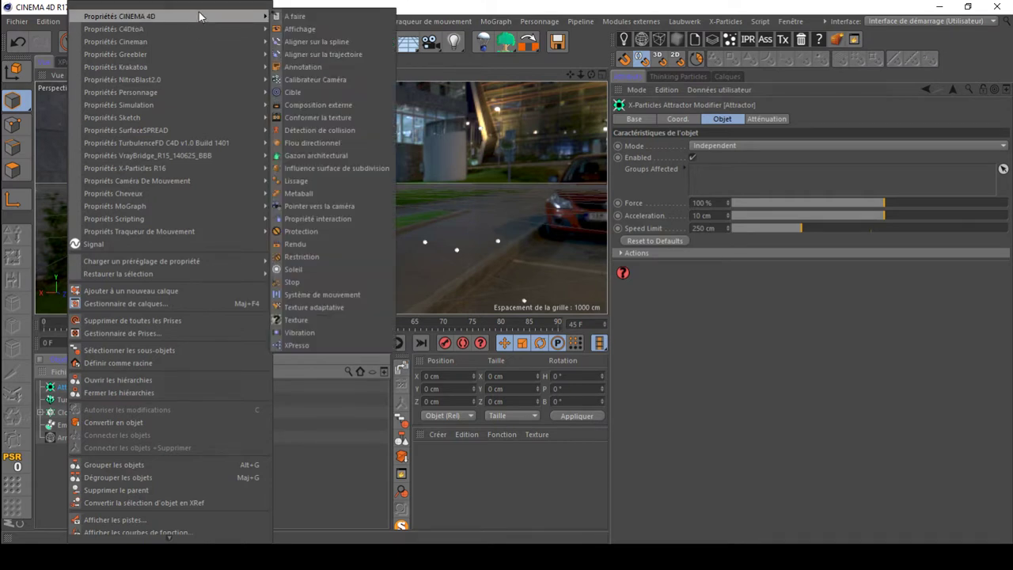
{"action": "left_click", "coordinate": [316, 332]}
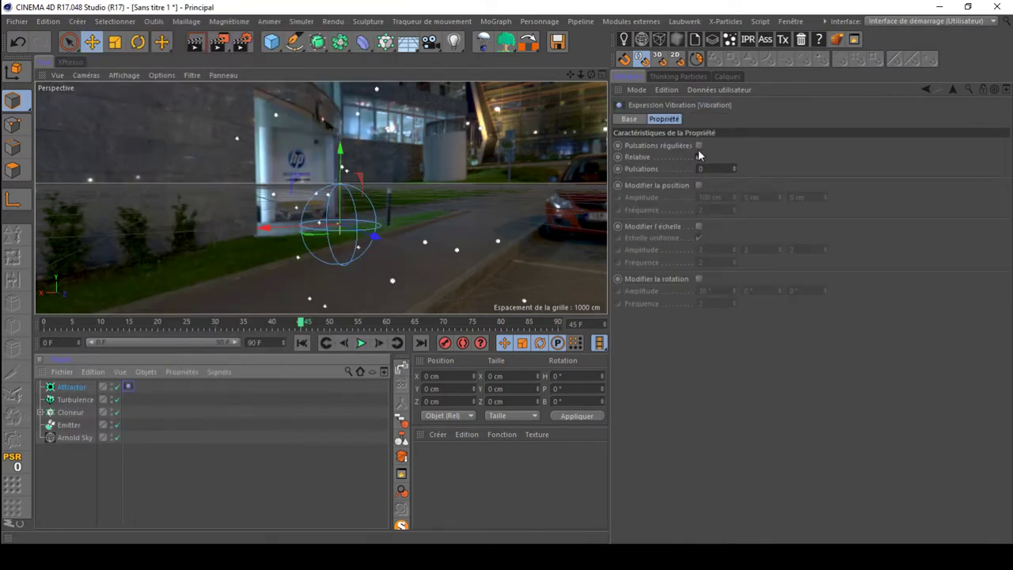
{"action": "left_click", "coordinate": [699, 185]}
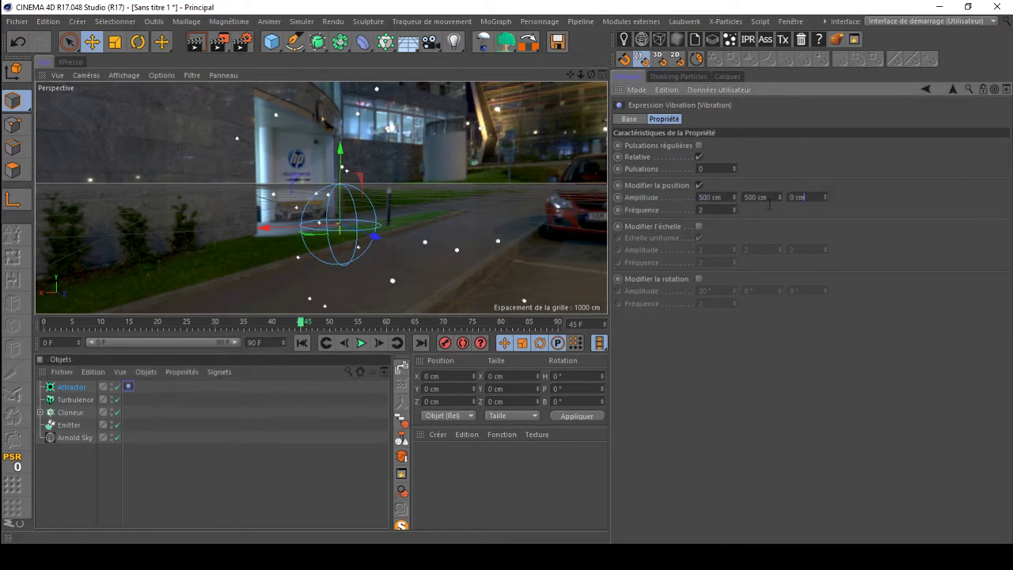
Step: Play the simulation from the first frame with the Attractor selected
{"action": "left_click", "coordinate": [51, 387]}
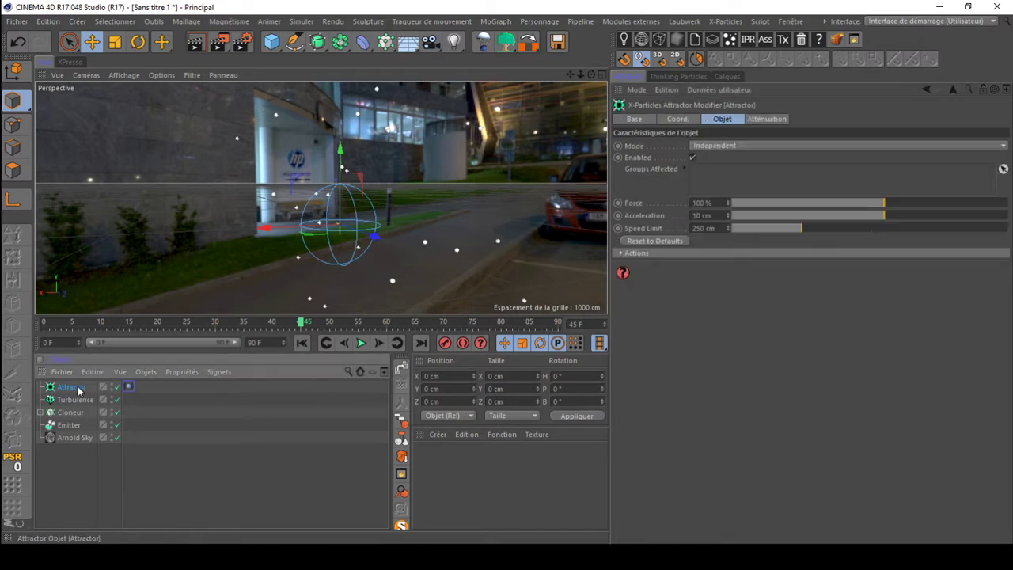
{"action": "left_click", "coordinate": [302, 342]}
{"action": "left_click", "coordinate": [361, 342]}
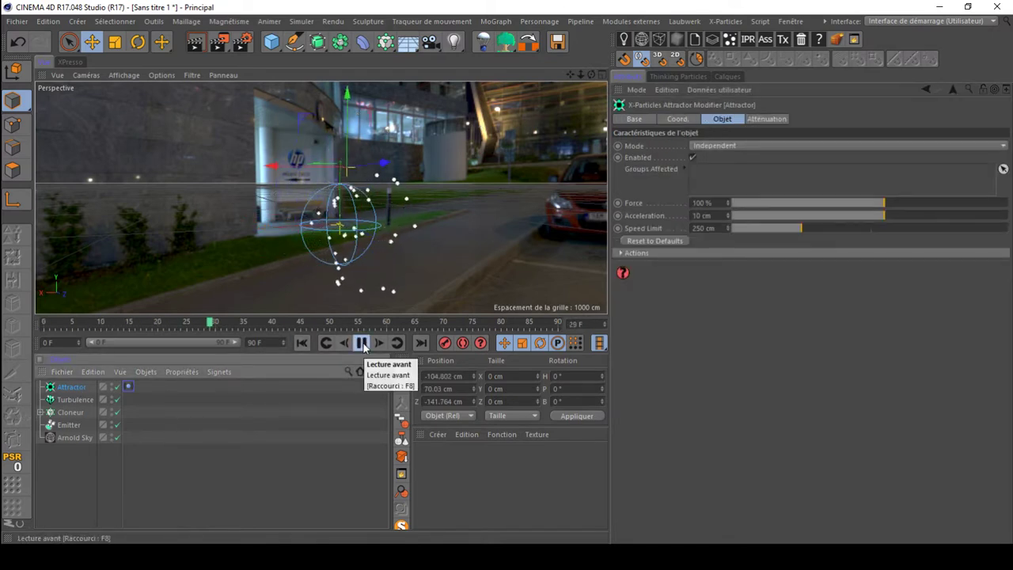
Step: Set the Vibration tag's position amplitude to 1500 cm on all three axes during playback, and stop the playback
{"action": "left_click", "coordinate": [128, 386]}
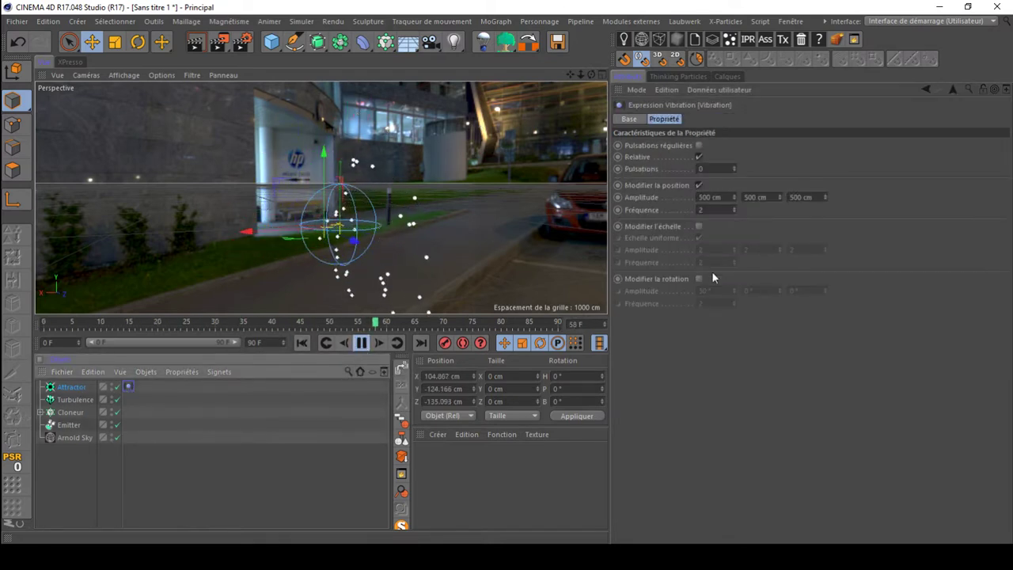
{"action": "double_click", "coordinate": [799, 196]}
{"action": "type", "text": "1500"}
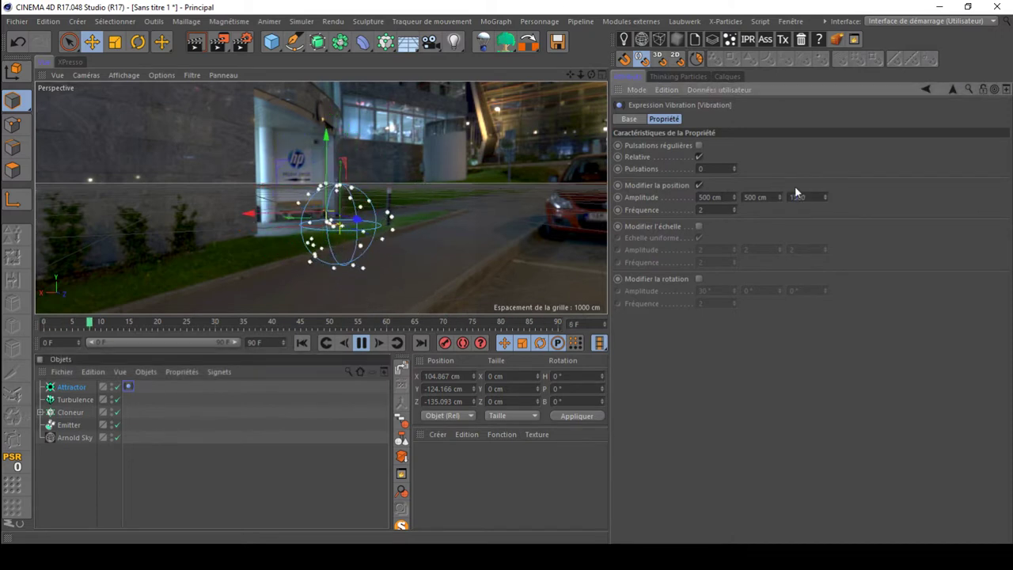
{"action": "left_click_drag", "start_coordinate": [768, 197], "coordinate": [681, 212]}
{"action": "type", "text": "1500"}
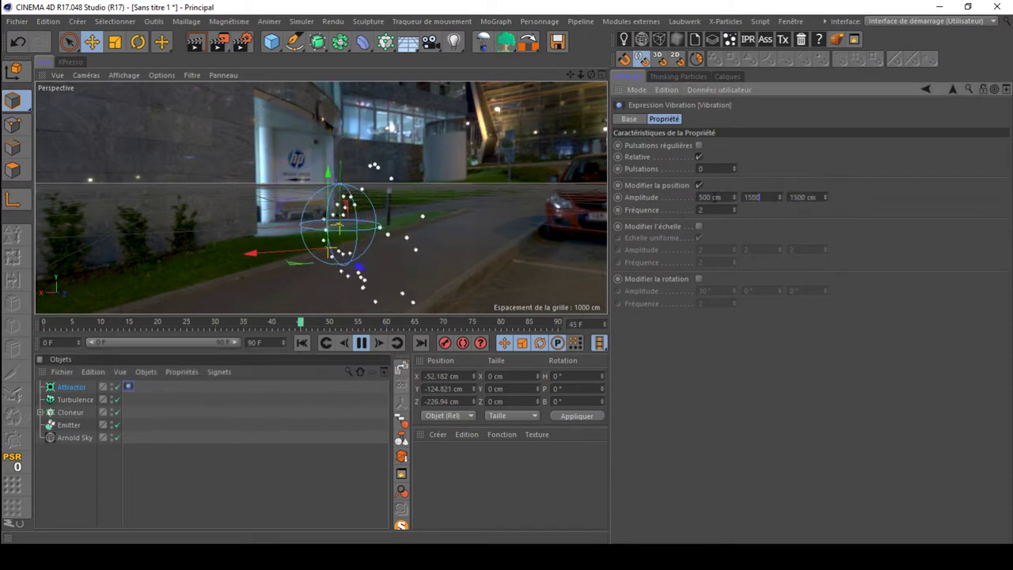
{"action": "double_click", "coordinate": [712, 197]}
{"action": "type", "text": "1500"}
{"action": "key", "text": "Return"}
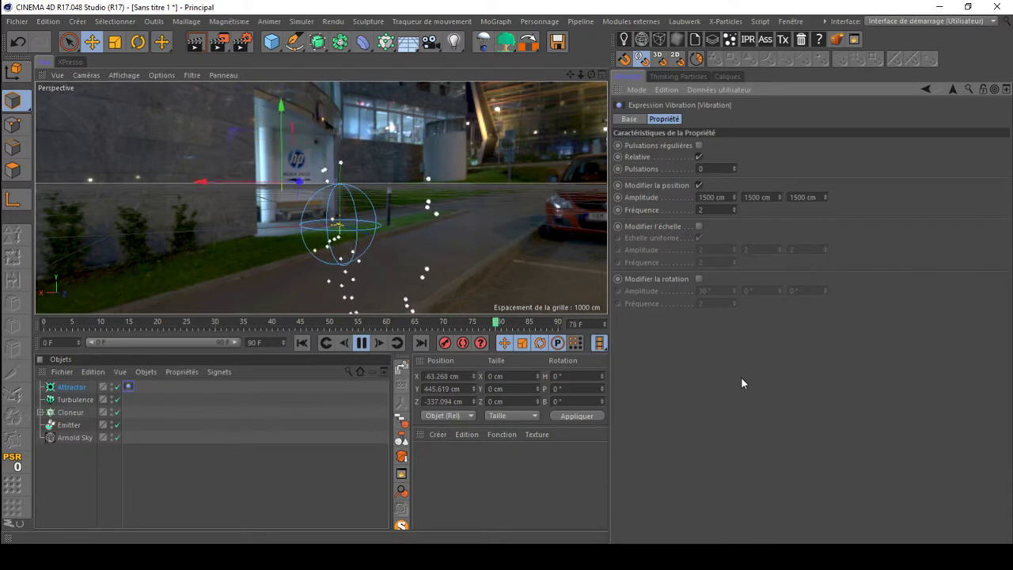
{"action": "left_click", "coordinate": [361, 342]}
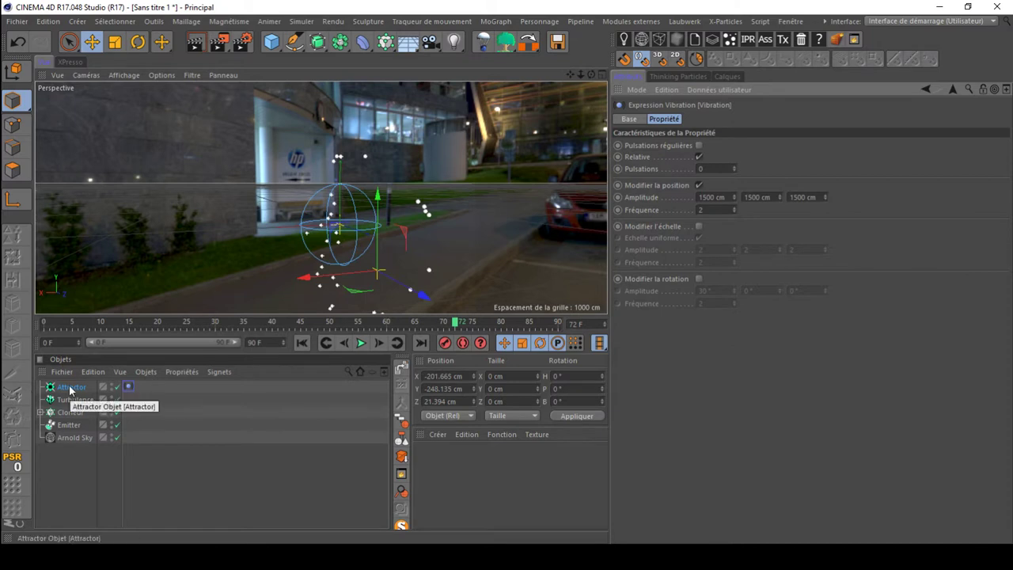
Step: Restart playback, try Attractor forces of 920%, -542%, -5% and 273%, and set the force to 196%
{"action": "left_click", "coordinate": [70, 387]}
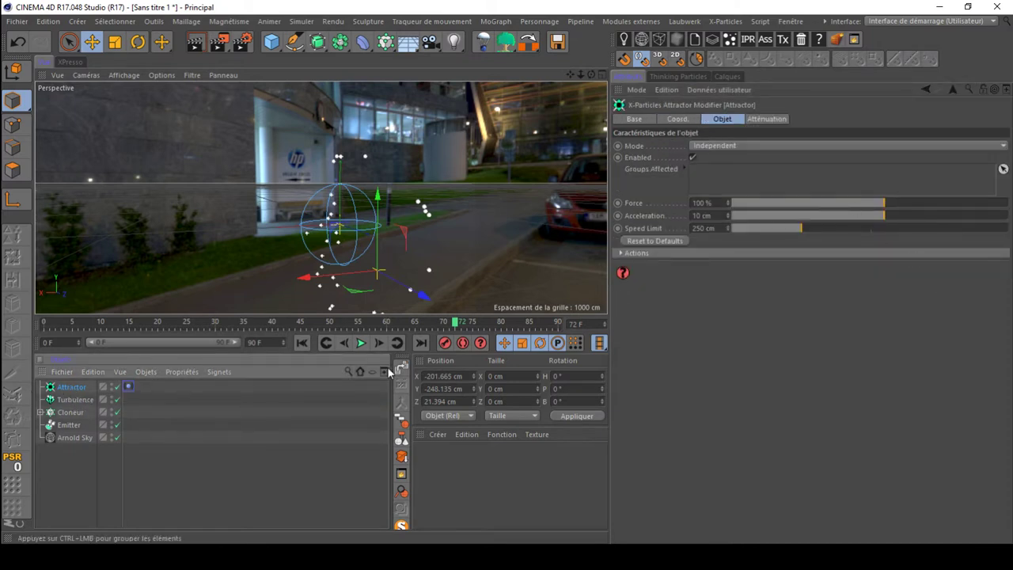
{"action": "key", "text": "F8"}
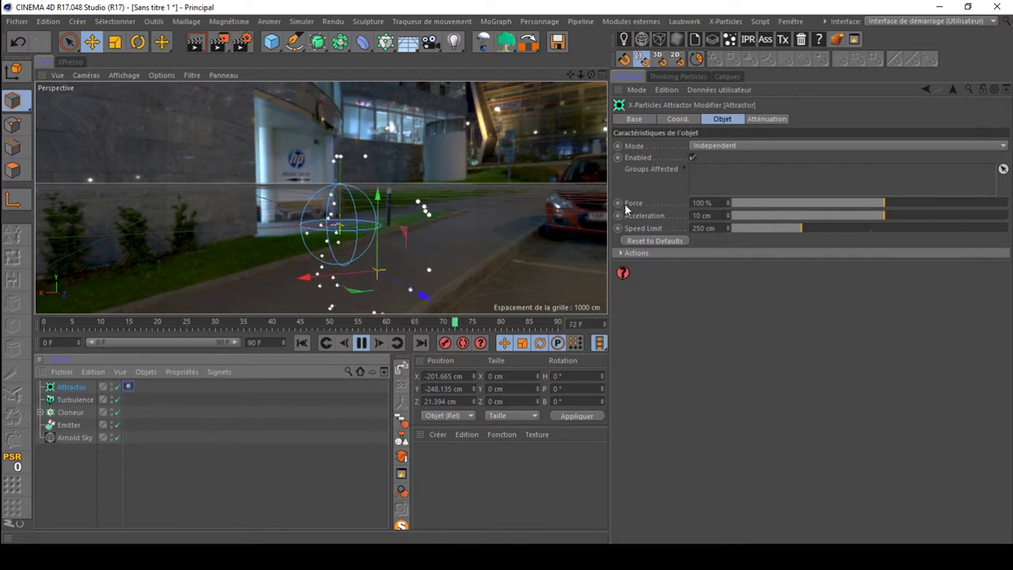
{"action": "left_click", "coordinate": [999, 204]}
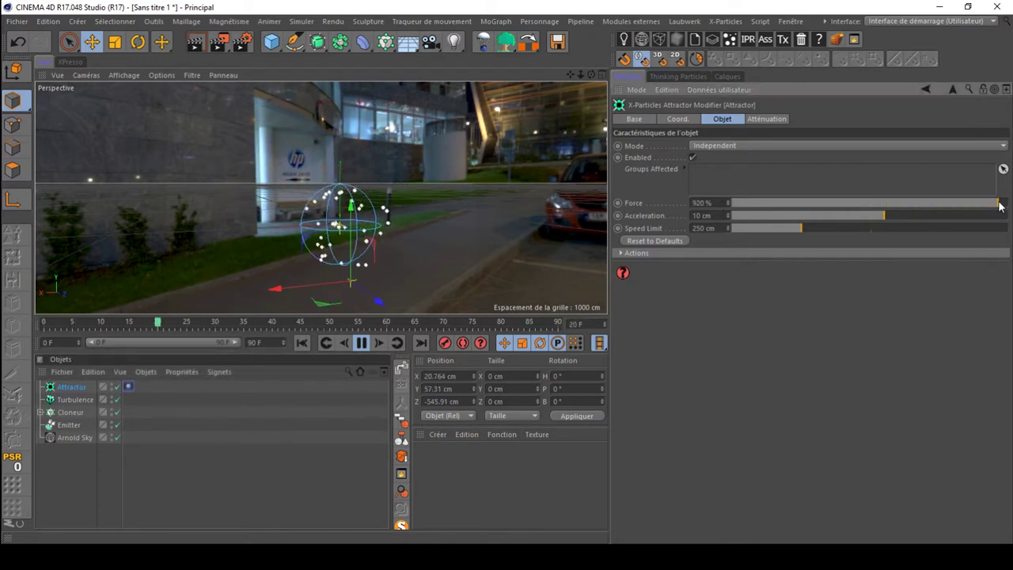
{"action": "left_click", "coordinate": [795, 204]}
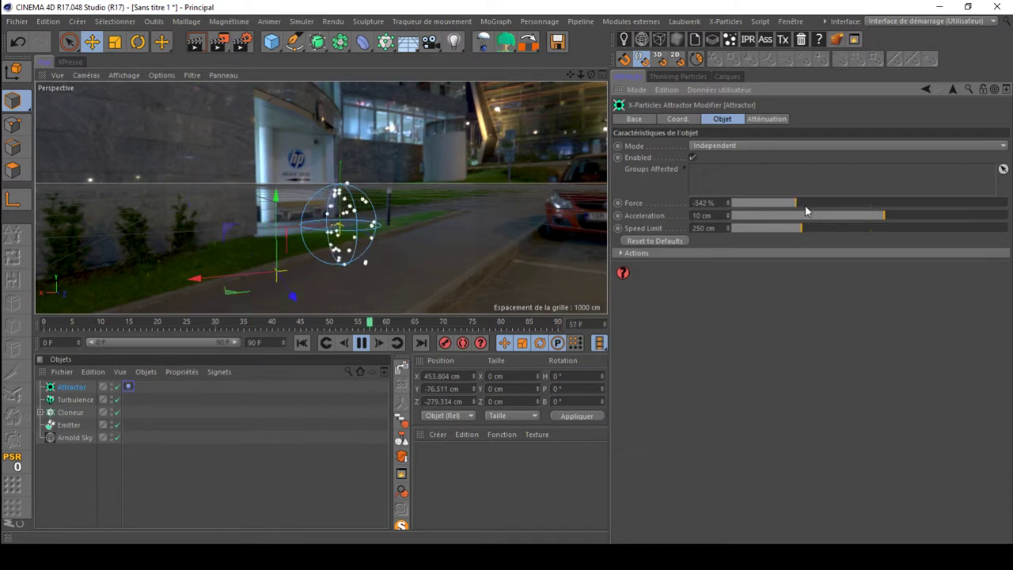
{"action": "left_click", "coordinate": [870, 204]}
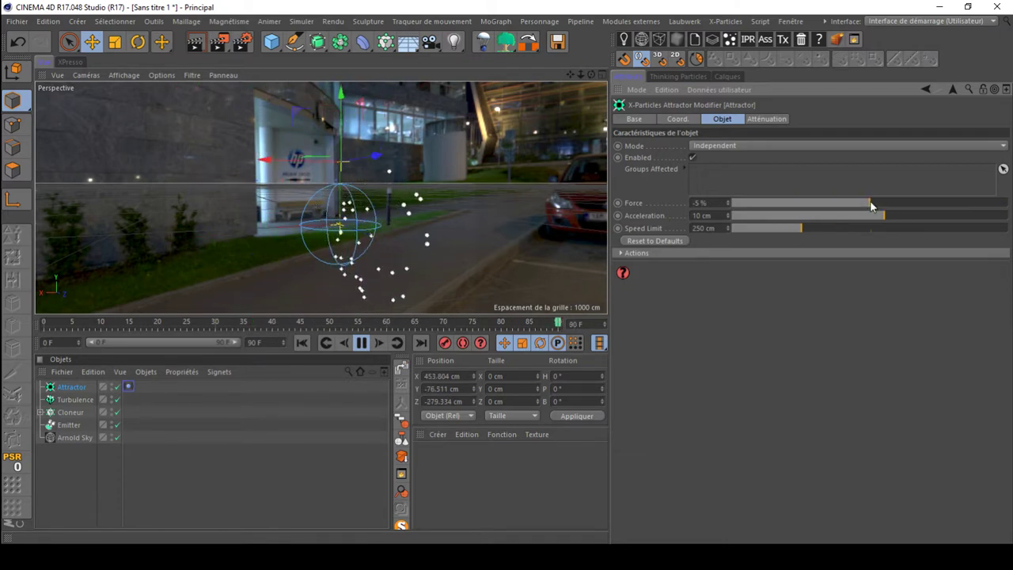
{"action": "left_click", "coordinate": [900, 204]}
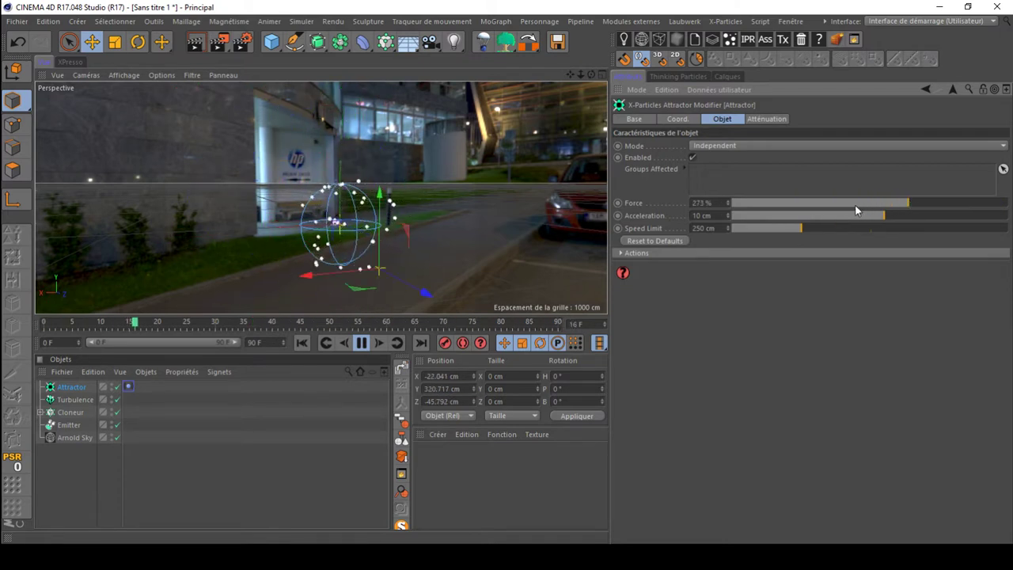
{"action": "left_click", "coordinate": [897, 204]}
Step: Try Attractor accelerations of 83, -75 and -1 cm during playback, and set the acceleration to 23 cm
{"action": "left_click_drag", "start_coordinate": [903, 216], "coordinate": [986, 217]}
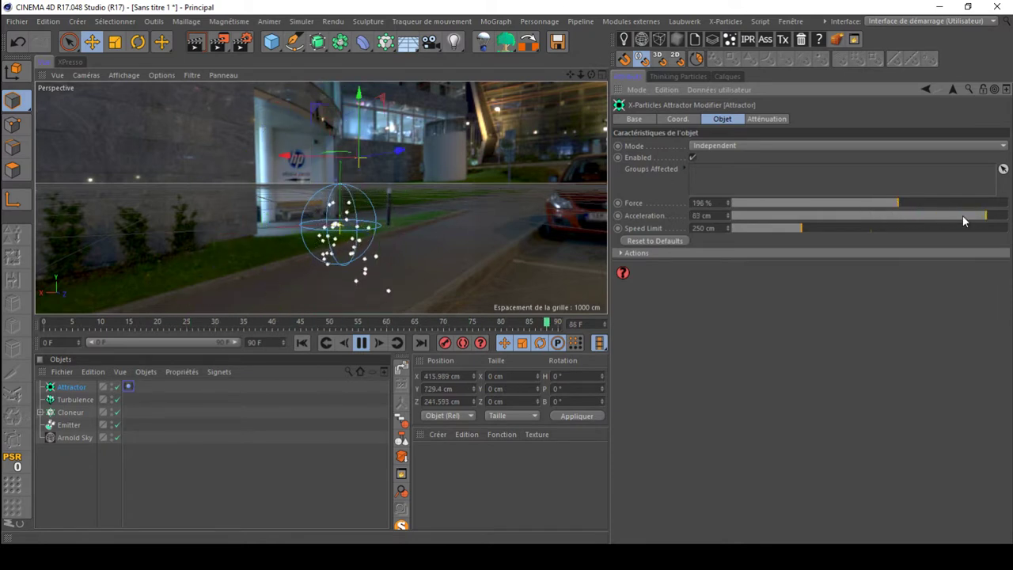
{"action": "left_click", "coordinate": [766, 215]}
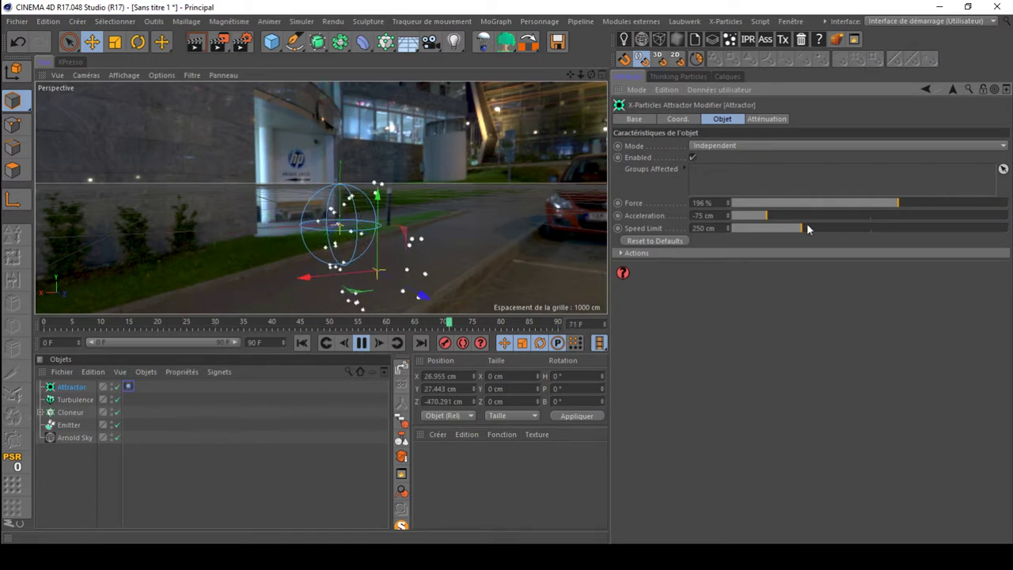
{"action": "left_click", "coordinate": [868, 215]}
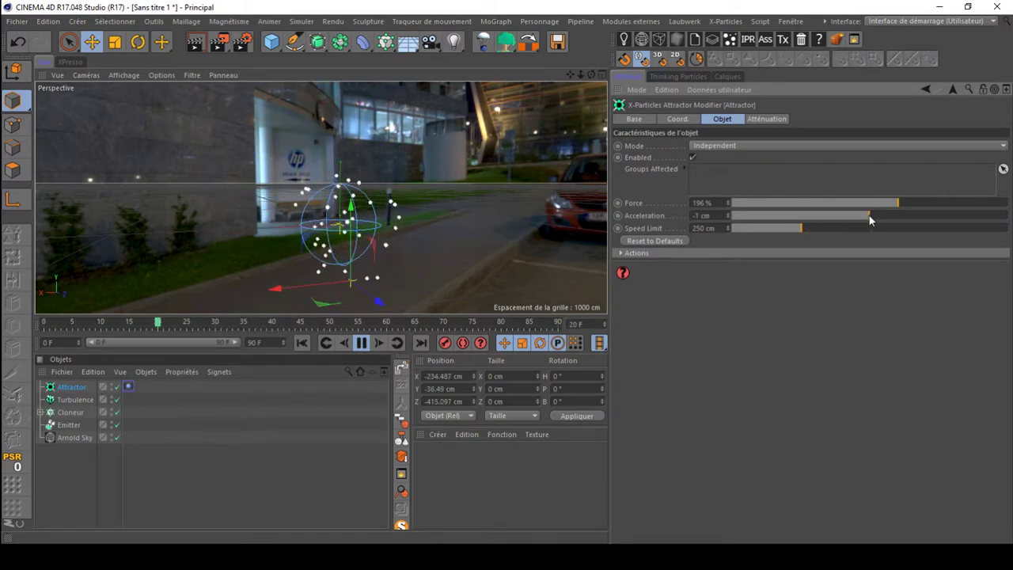
{"action": "left_click", "coordinate": [902, 216]}
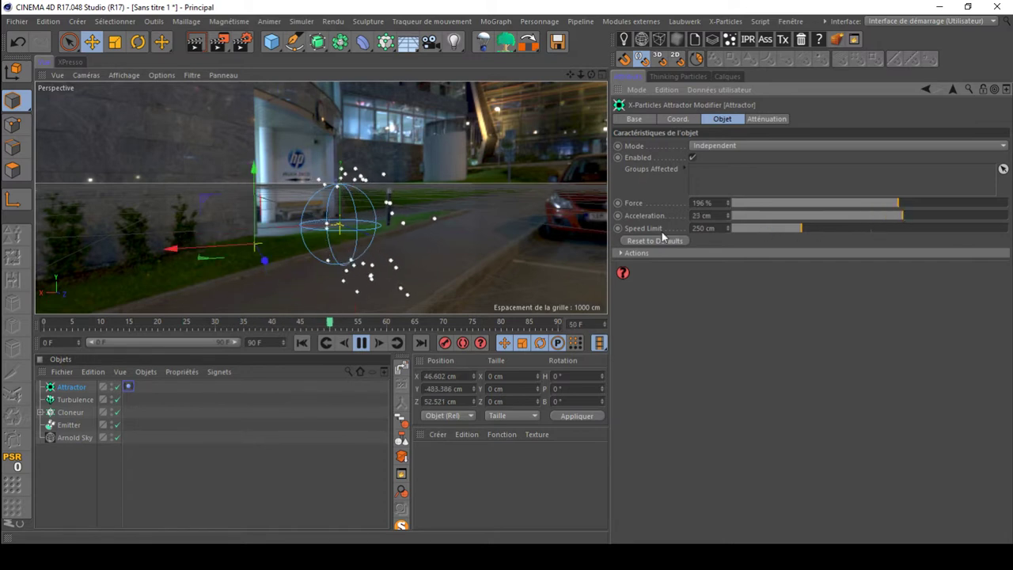
Step: Try Attractor speed limits including 113 and 931 cm, set the limit to 495 cm, and stop the playback
{"action": "left_click", "coordinate": [892, 228]}
{"action": "left_click", "coordinate": [946, 228]}
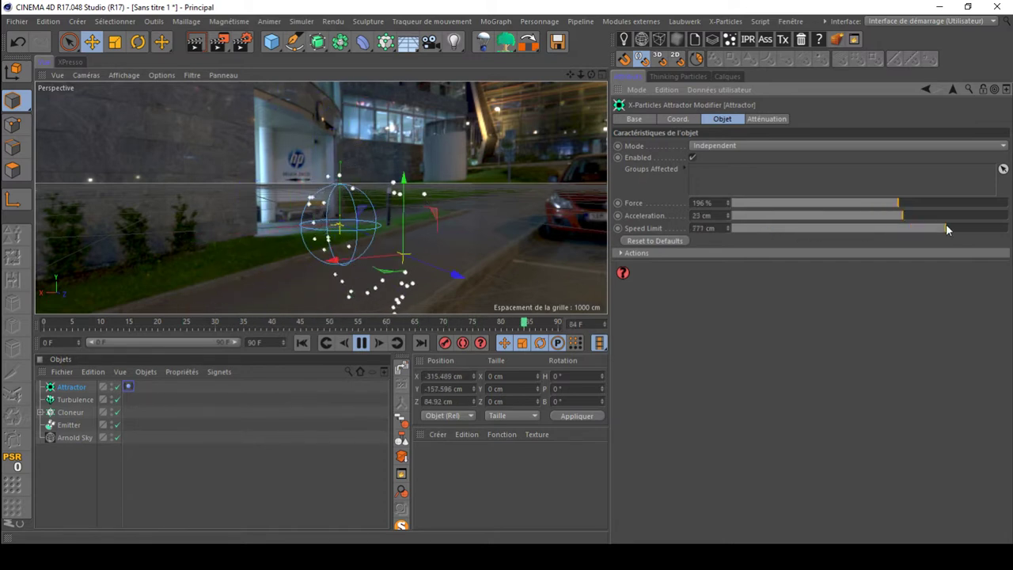
{"action": "left_click", "coordinate": [763, 229]}
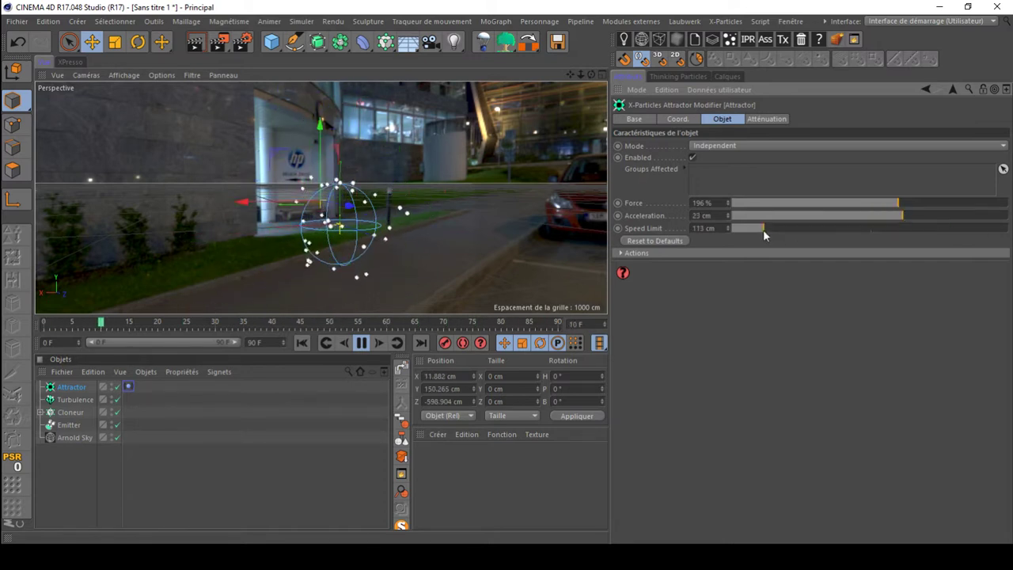
{"action": "left_click", "coordinate": [990, 229]}
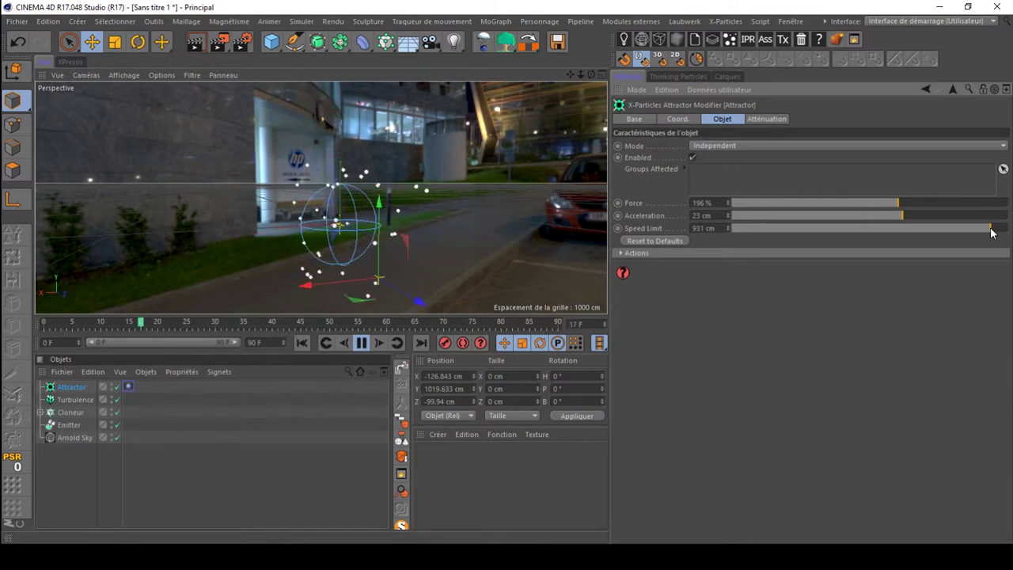
{"action": "left_click", "coordinate": [869, 228]}
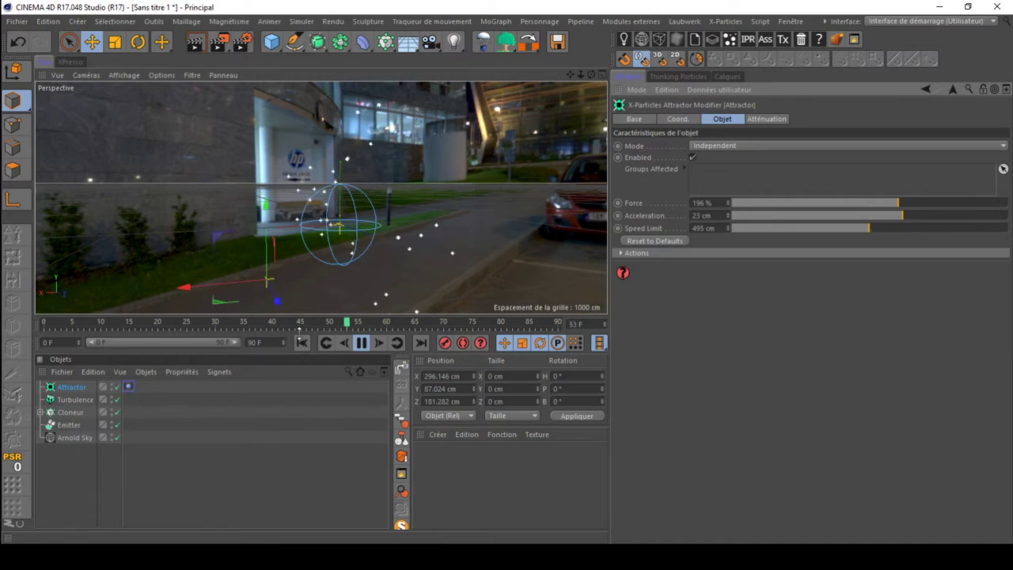
{"action": "left_click", "coordinate": [358, 344]}
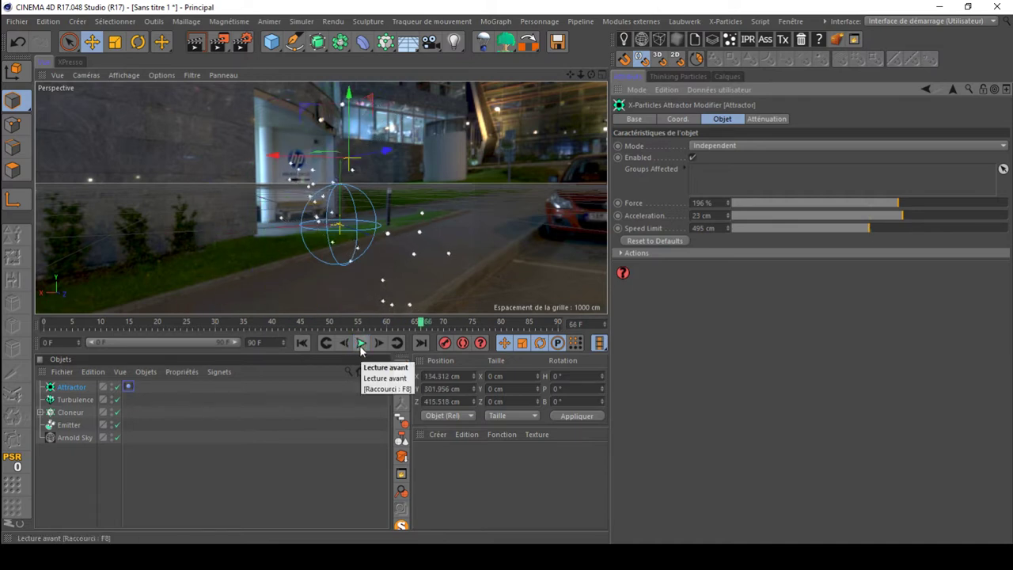
Step: Delete the sphere cloner from the scene
{"action": "left_click", "coordinate": [725, 21]}
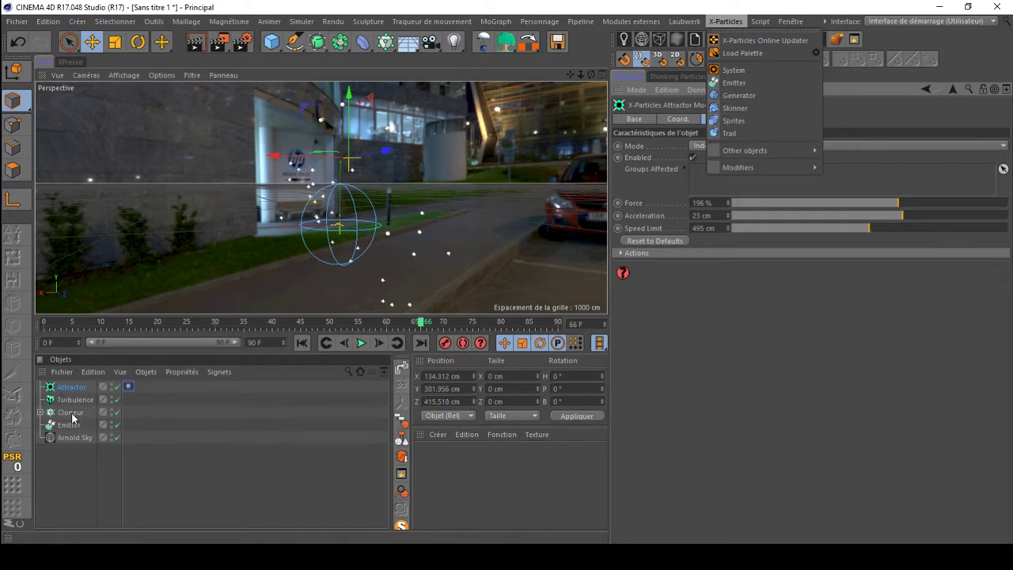
{"action": "left_click", "coordinate": [71, 412]}
{"action": "left_click", "coordinate": [71, 412]}
{"action": "key", "text": "Delete"}
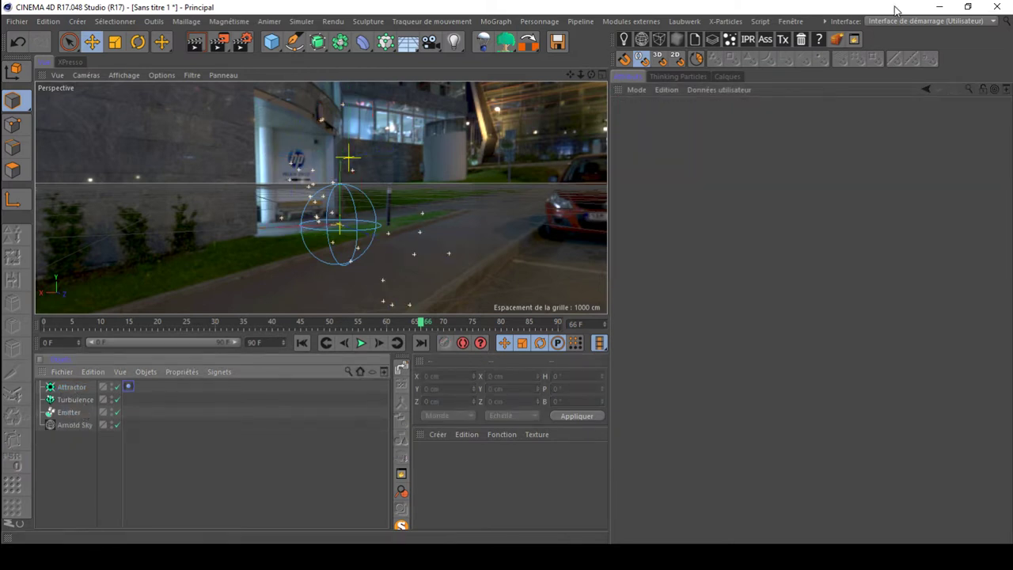
Step: Add an X-Particles Trail object and assign the scene's Emitter to it
{"action": "left_click", "coordinate": [724, 21]}
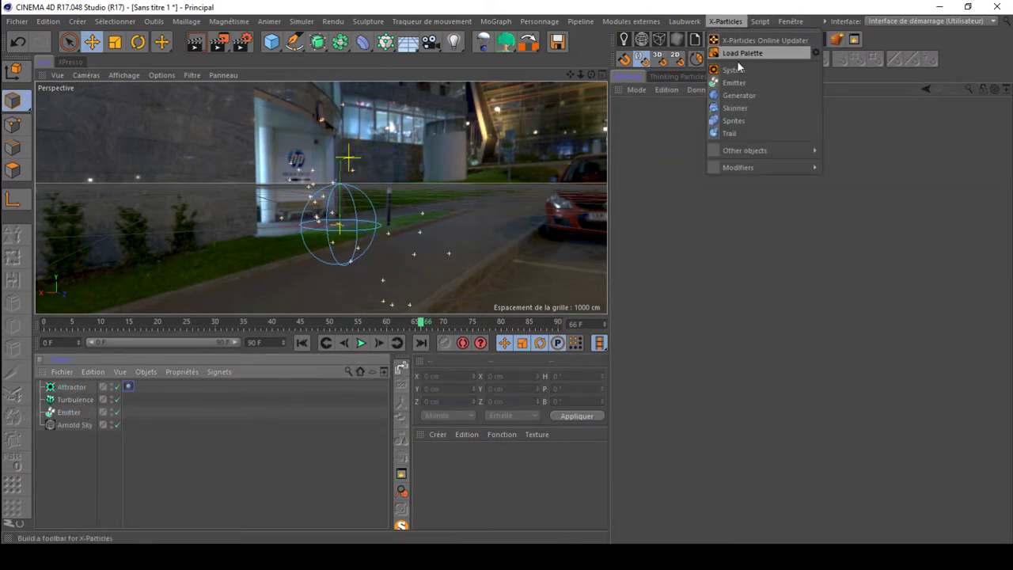
{"action": "left_click", "coordinate": [748, 131]}
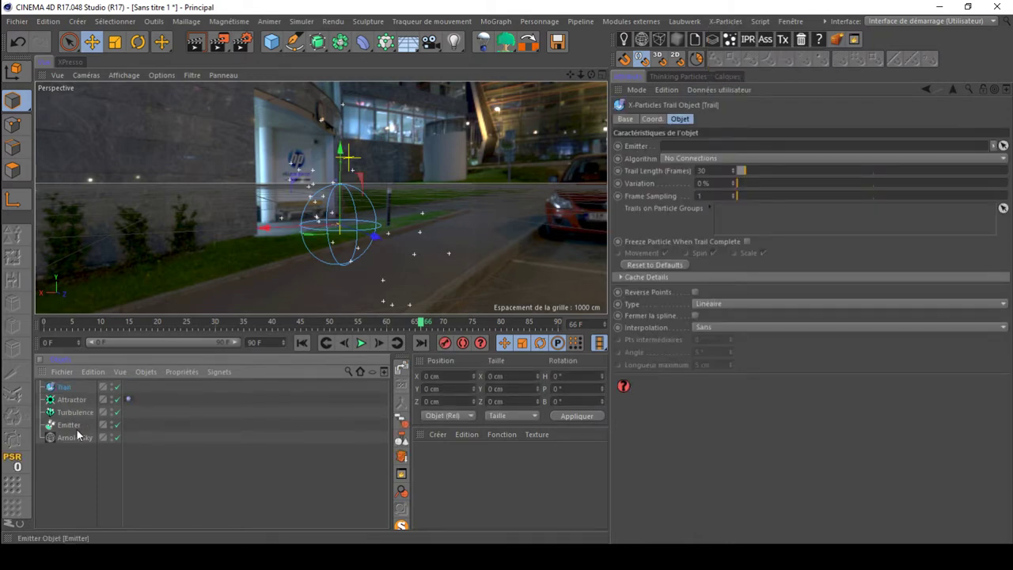
{"action": "left_click_drag", "start_coordinate": [675, 157], "coordinate": [670, 147]}
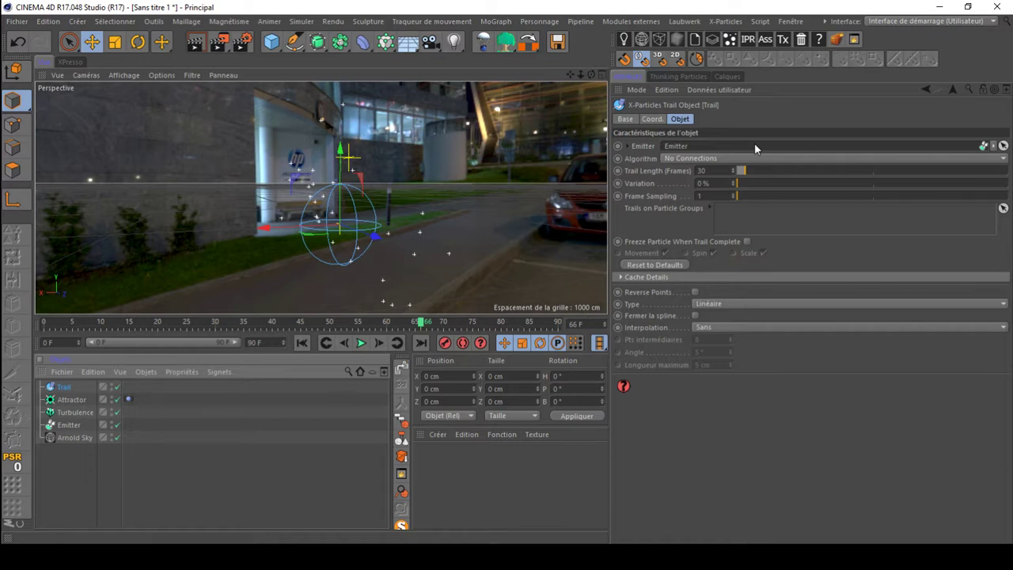
Step: Set the Trail's connection algorithm to Straight Sequence and view the connected particles from another side
{"action": "left_click", "coordinate": [680, 159]}
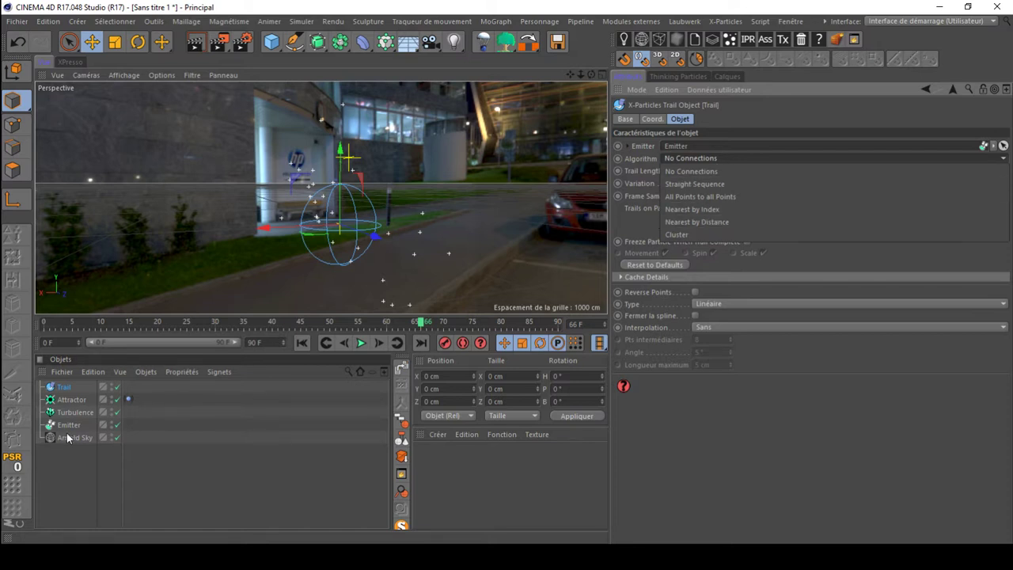
{"action": "left_click", "coordinate": [688, 184]}
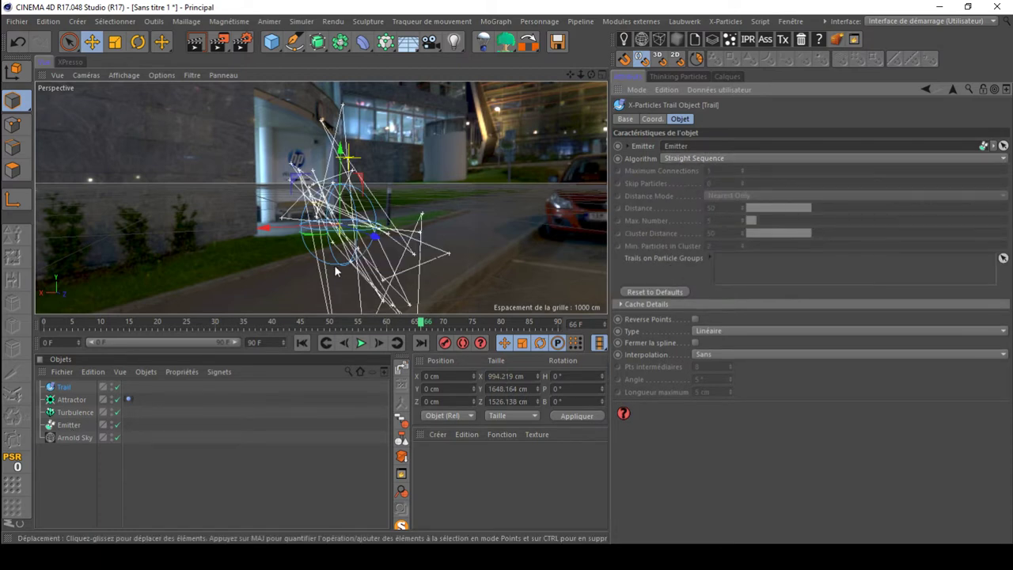
{"action": "left_click_drag", "start_coordinate": [590, 75], "coordinate": [487, 157]}
{"action": "left_click_drag", "start_coordinate": [570, 74], "coordinate": [554, 91]}
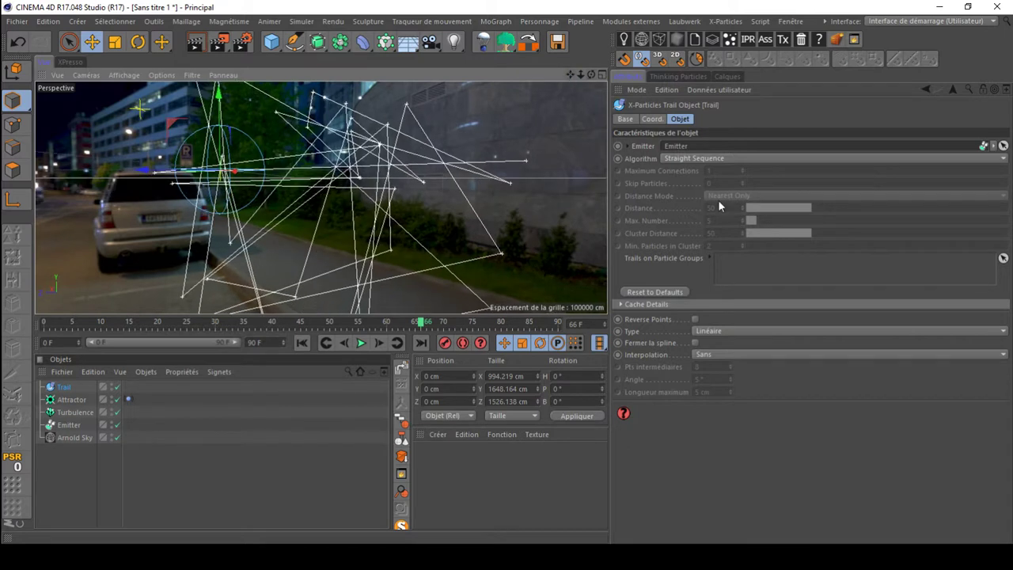
{"action": "left_click", "coordinate": [710, 160]}
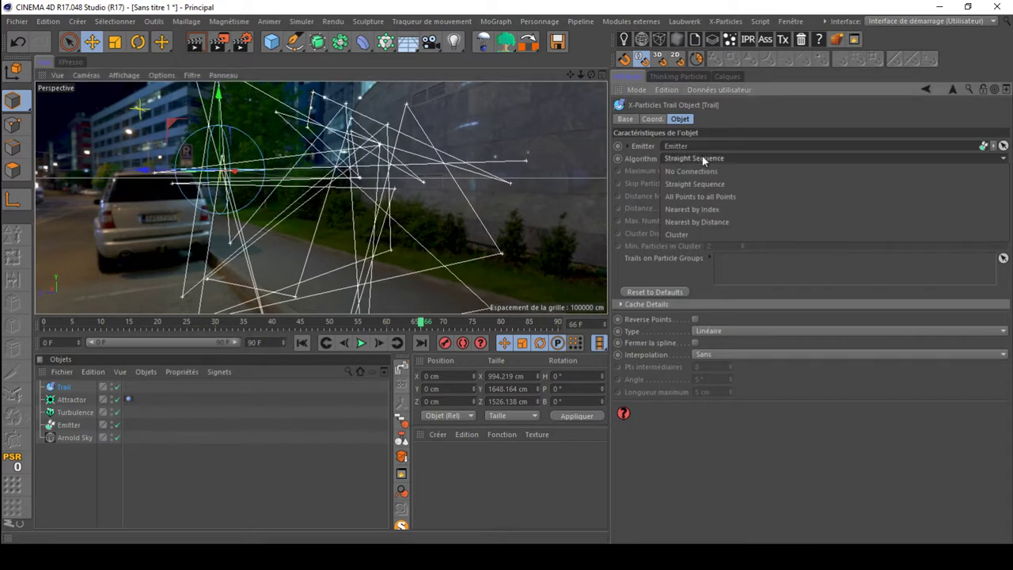
{"action": "left_click", "coordinate": [659, 380]}
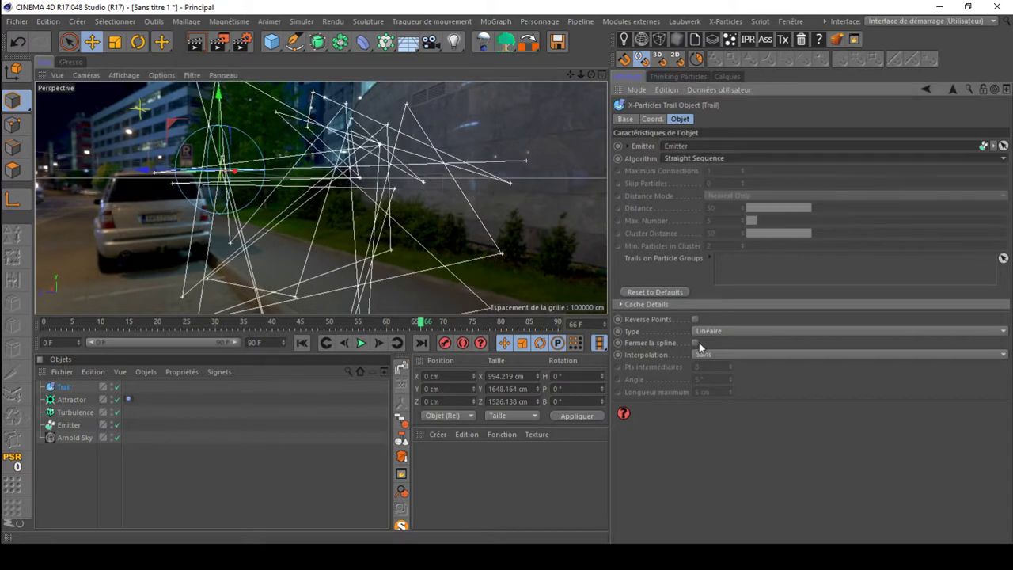
Step: Try the Cubique, B-Spline and Akima spline types on the Trail, and set the type back to Linéaire
{"action": "left_click", "coordinate": [704, 332]}
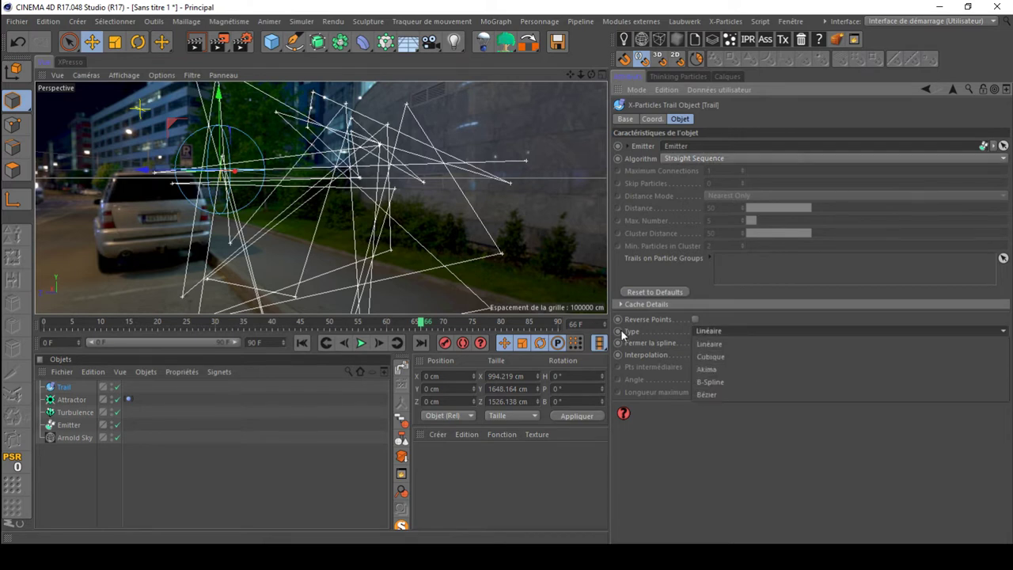
{"action": "left_click", "coordinate": [717, 359]}
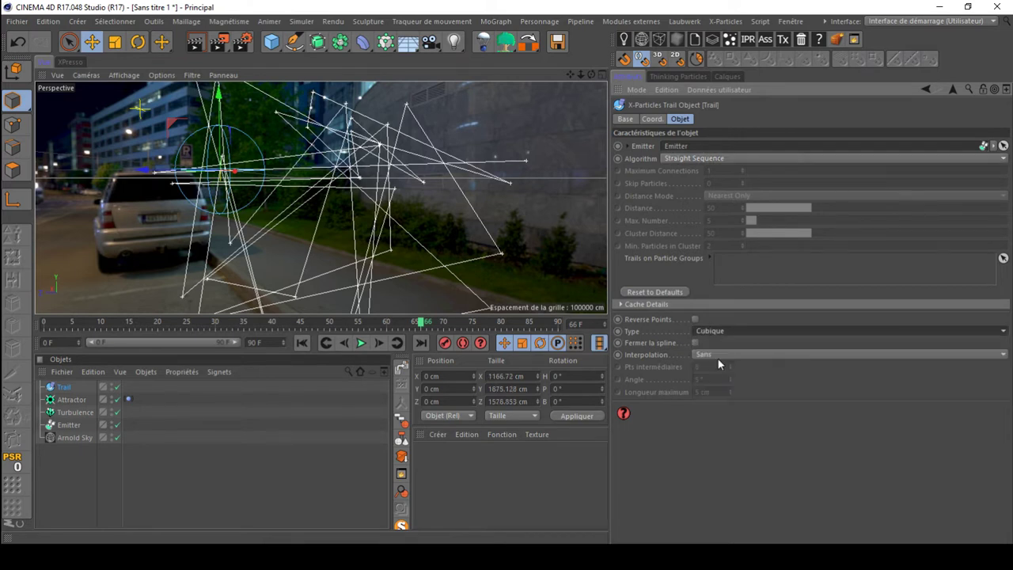
{"action": "left_click", "coordinate": [714, 334]}
{"action": "left_click", "coordinate": [718, 383]}
{"action": "left_click_drag", "start_coordinate": [593, 72], "coordinate": [721, 360]}
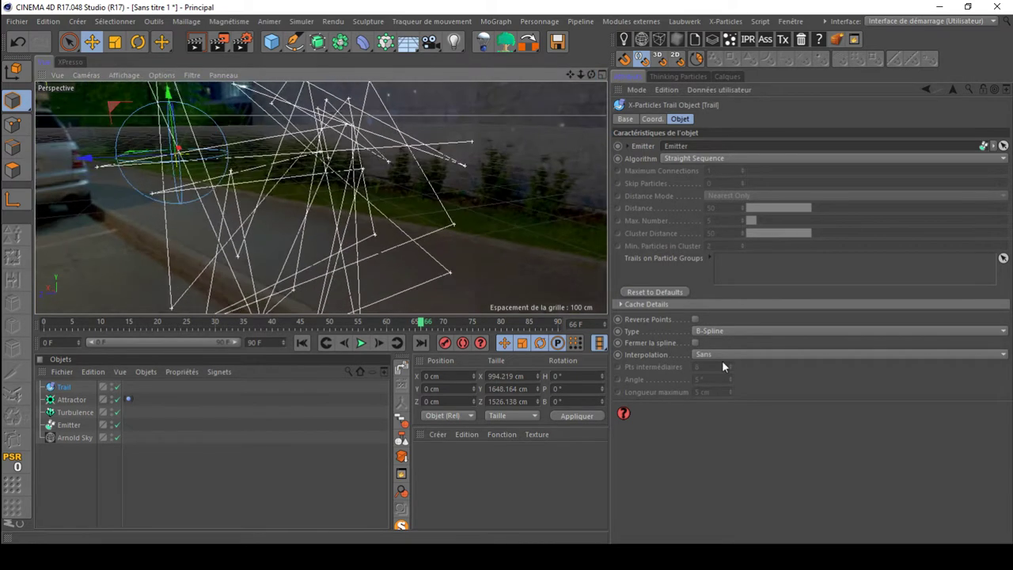
{"action": "left_click", "coordinate": [732, 331]}
{"action": "left_click", "coordinate": [741, 371]}
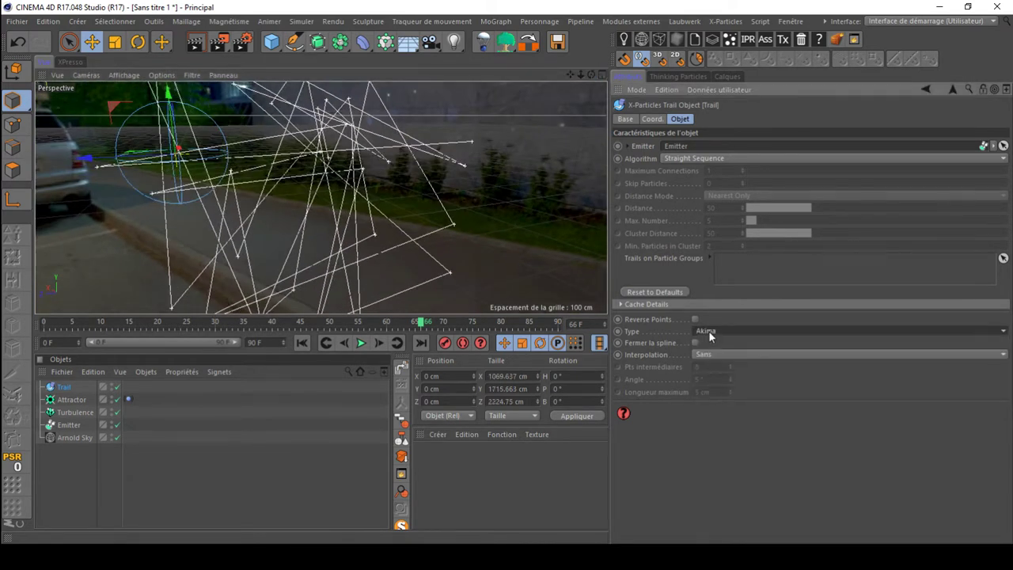
{"action": "left_click", "coordinate": [709, 332]}
{"action": "left_click", "coordinate": [721, 345]}
Step: Set the Trail's interpolation to Uniforme and its spline type to B-Spline
{"action": "left_click", "coordinate": [724, 356]}
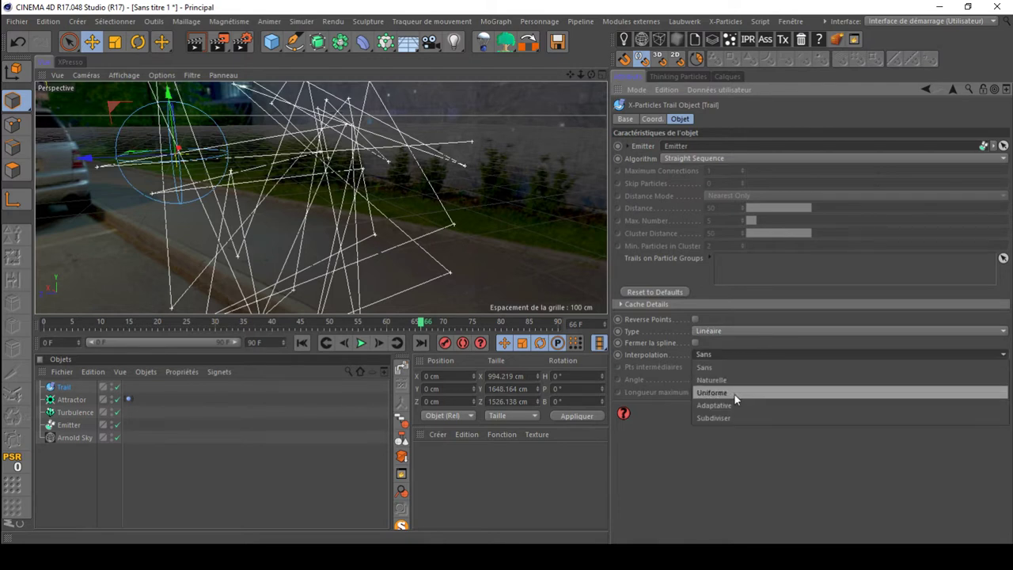
{"action": "left_click", "coordinate": [734, 396]}
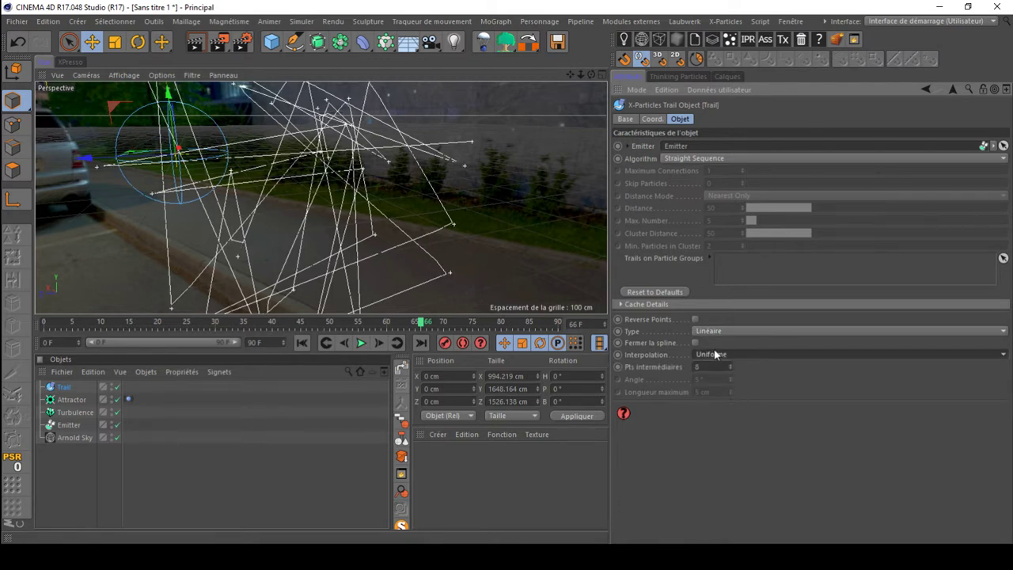
{"action": "left_click", "coordinate": [716, 333]}
{"action": "left_click", "coordinate": [734, 384]}
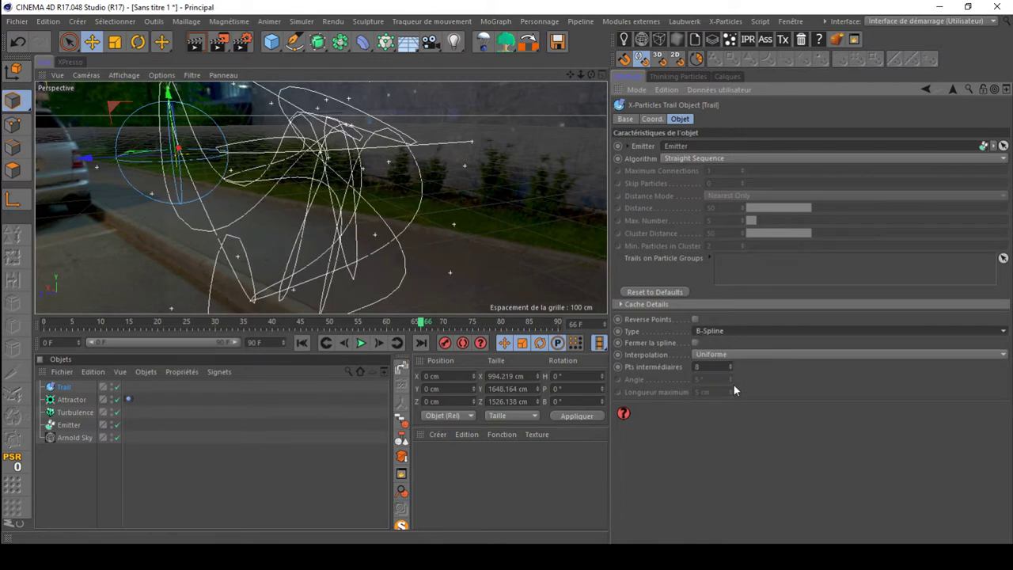
Step: Try the Sans, Naturelle and Uniforme interpolations on the B-Spline trail, and set the interpolation to Adaptative
{"action": "left_click", "coordinate": [730, 358]}
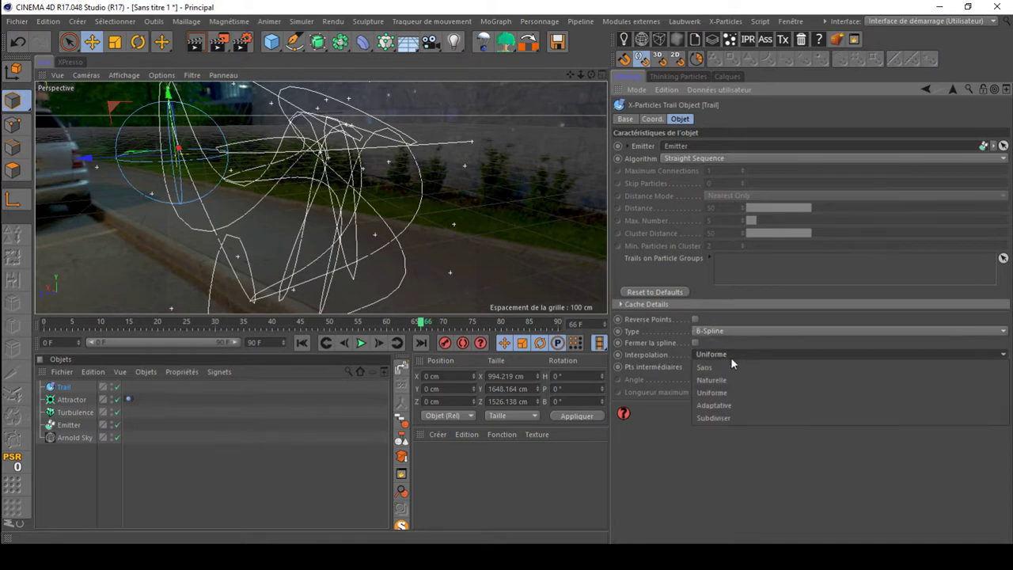
{"action": "left_click", "coordinate": [732, 361]}
{"action": "left_click", "coordinate": [730, 355]}
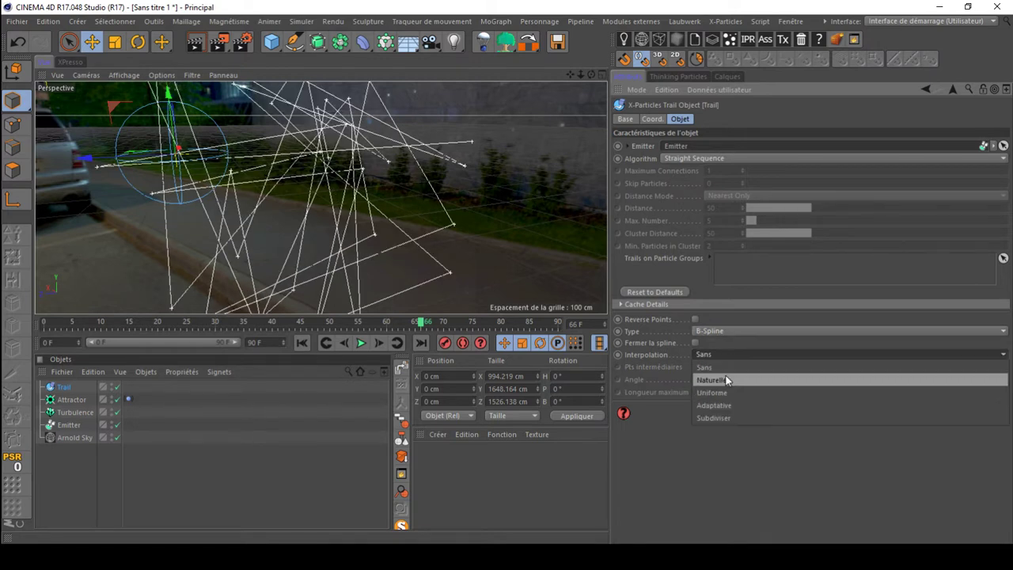
{"action": "left_click", "coordinate": [728, 378]}
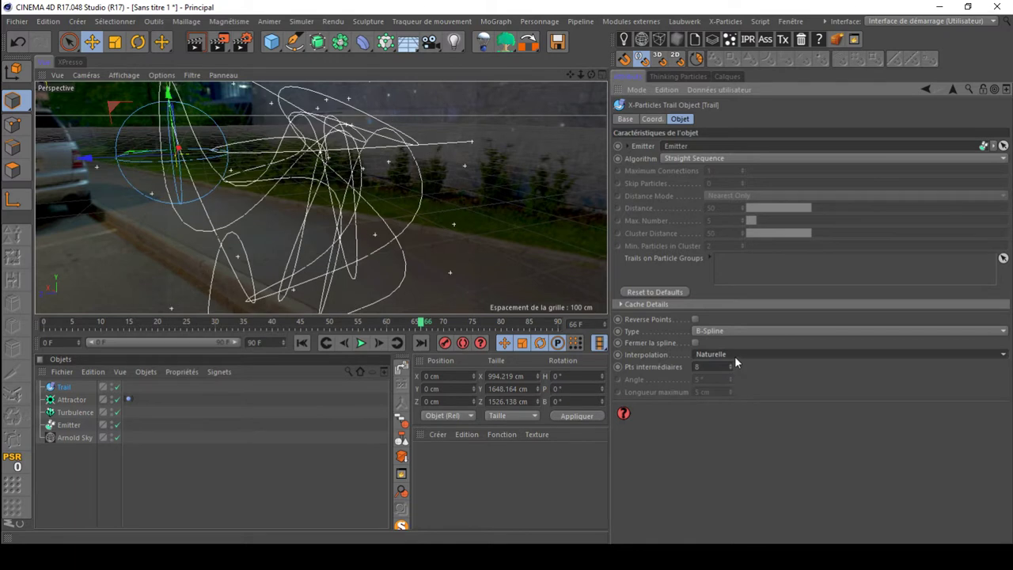
{"action": "left_click", "coordinate": [734, 356]}
{"action": "left_click", "coordinate": [728, 395]}
{"action": "left_click", "coordinate": [742, 356]}
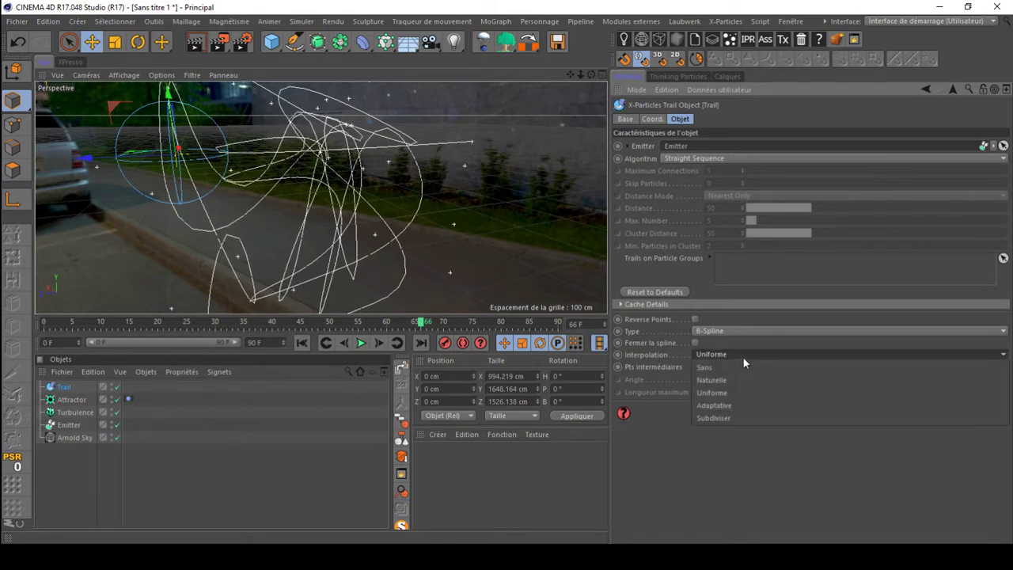
{"action": "left_click", "coordinate": [736, 405]}
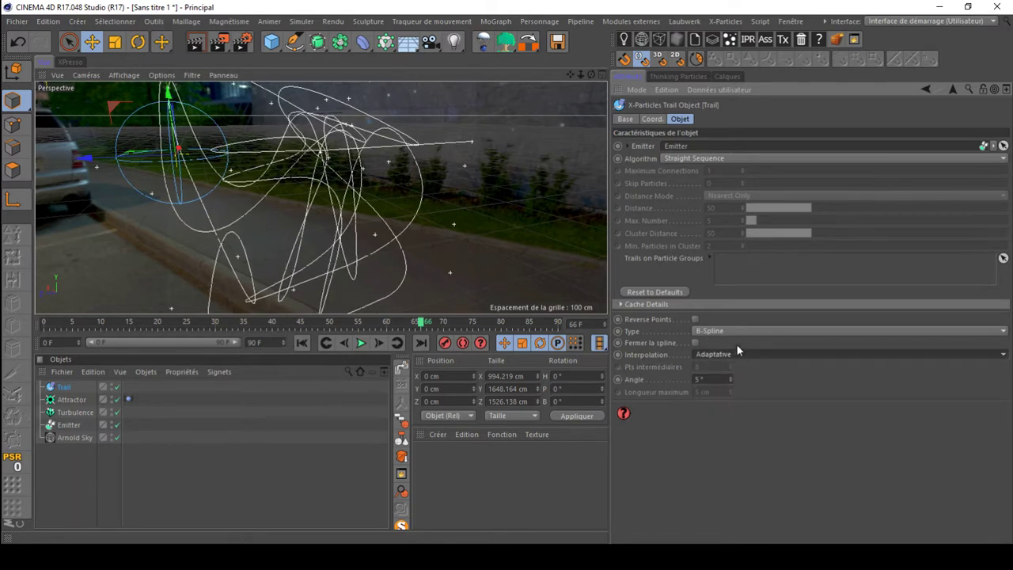
{"action": "left_click_drag", "start_coordinate": [592, 73], "coordinate": [443, 81]}
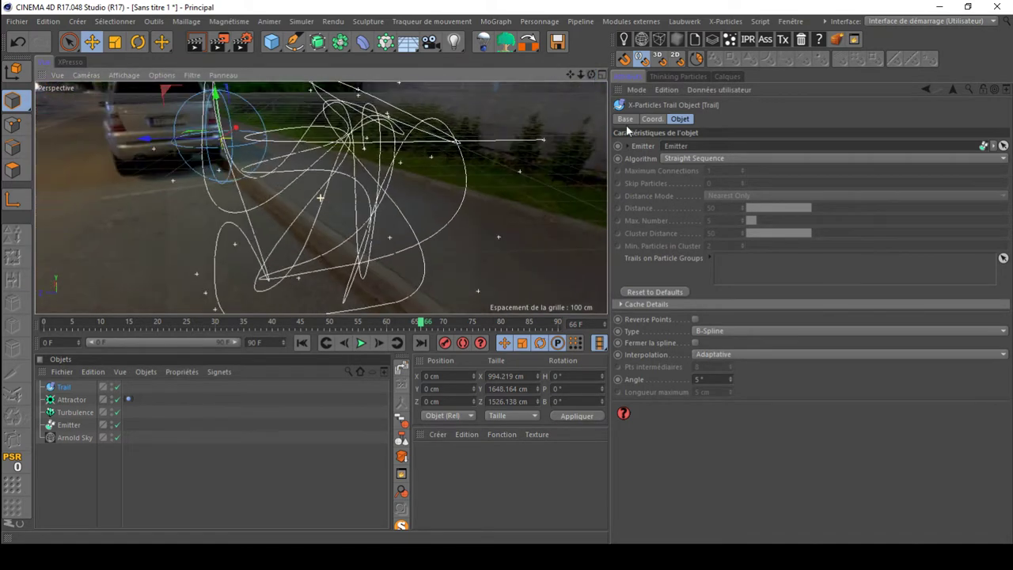
Step: Return the Trail's spline type to Linéaire and inspect the straight connections from several angles
{"action": "left_click", "coordinate": [713, 330]}
{"action": "left_click", "coordinate": [709, 344]}
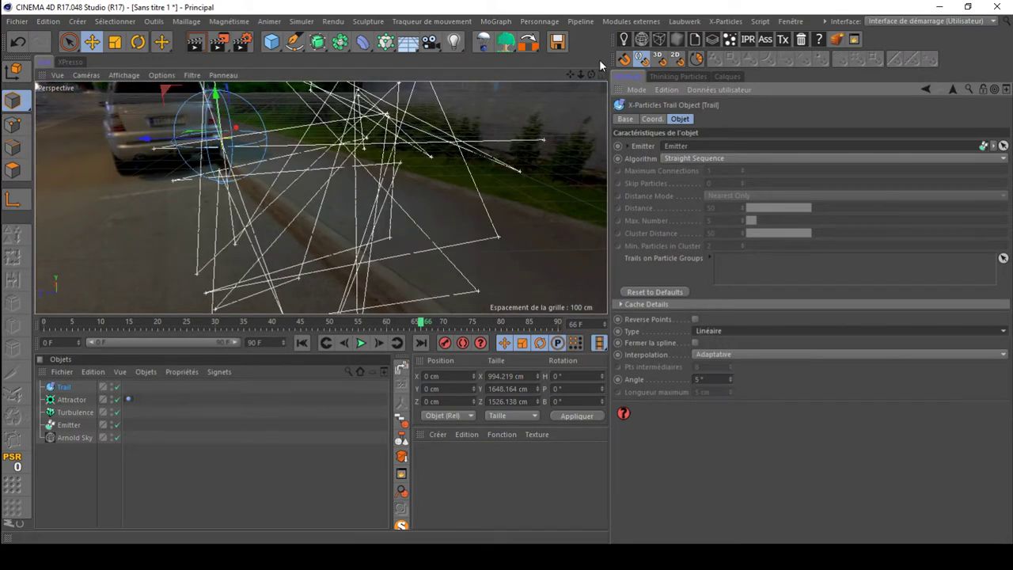
{"action": "left_click_drag", "start_coordinate": [594, 73], "coordinate": [558, 161]}
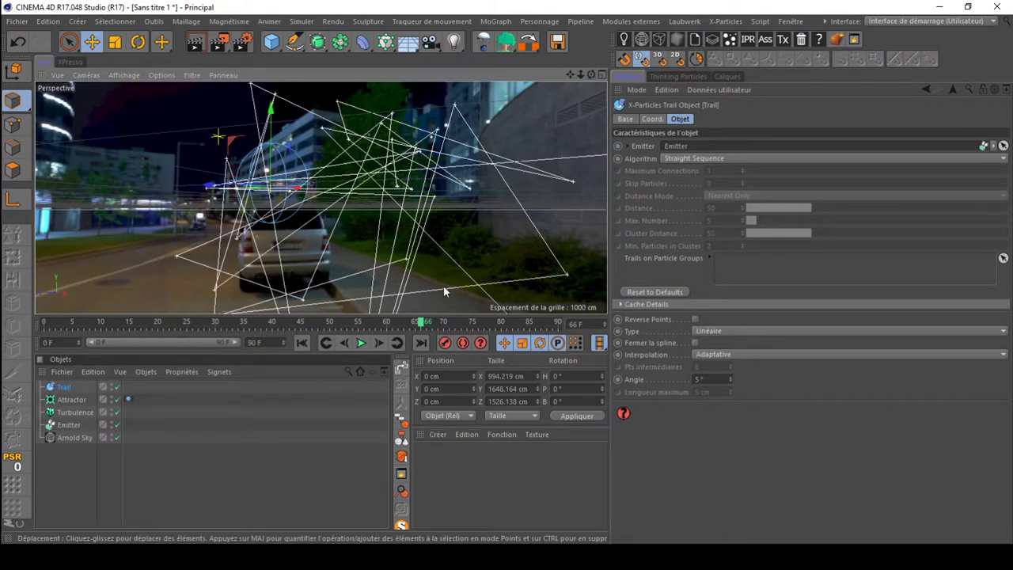
{"action": "left_click_drag", "start_coordinate": [591, 74], "coordinate": [621, 91]}
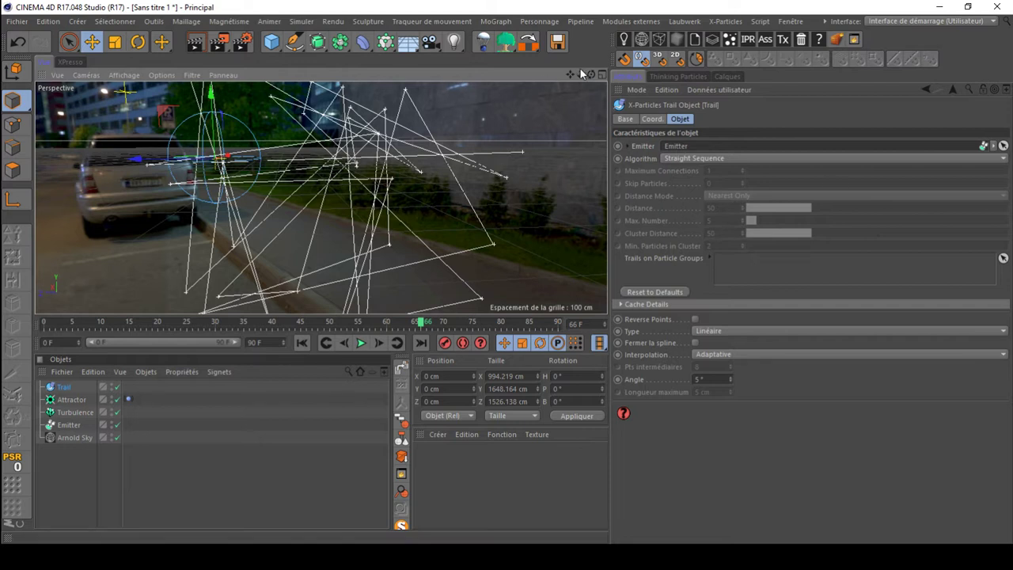
{"action": "left_click_drag", "start_coordinate": [570, 74], "coordinate": [574, 73]}
Step: Set the Trail's algorithm to All Points to all Points and view the dense connections
{"action": "left_click", "coordinate": [699, 160]}
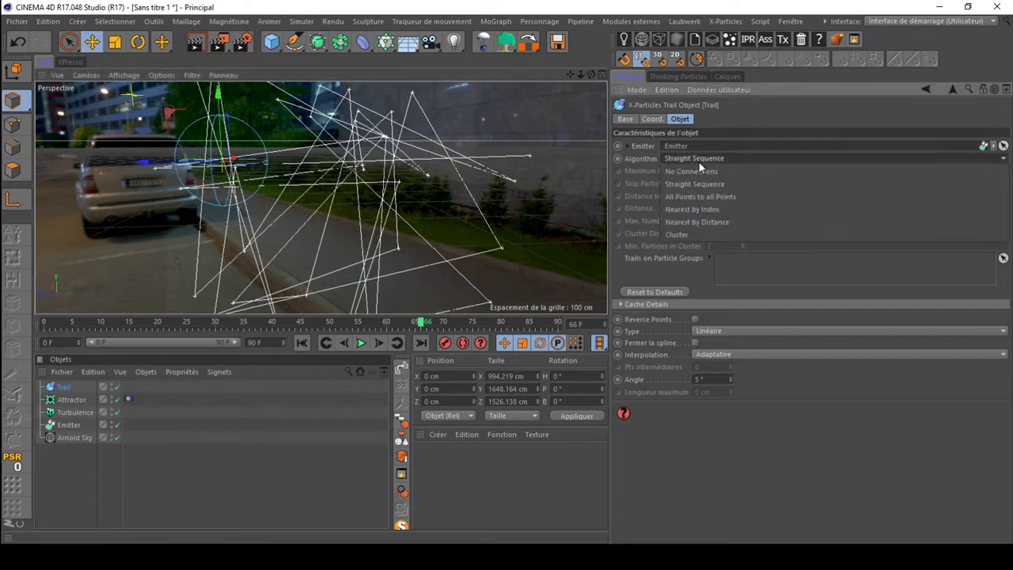
{"action": "left_click", "coordinate": [698, 201]}
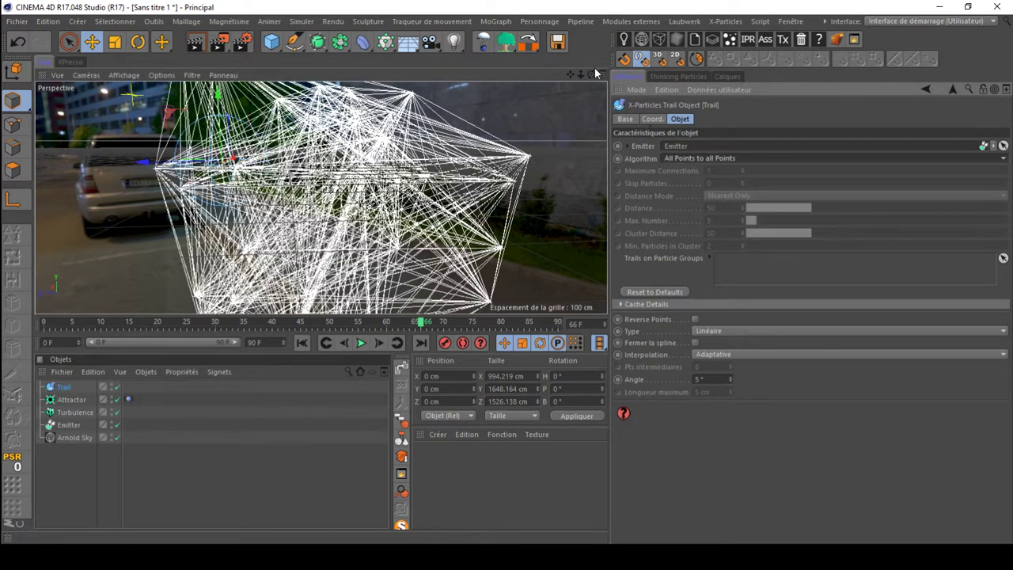
{"action": "left_click_drag", "start_coordinate": [591, 74], "coordinate": [483, 79]}
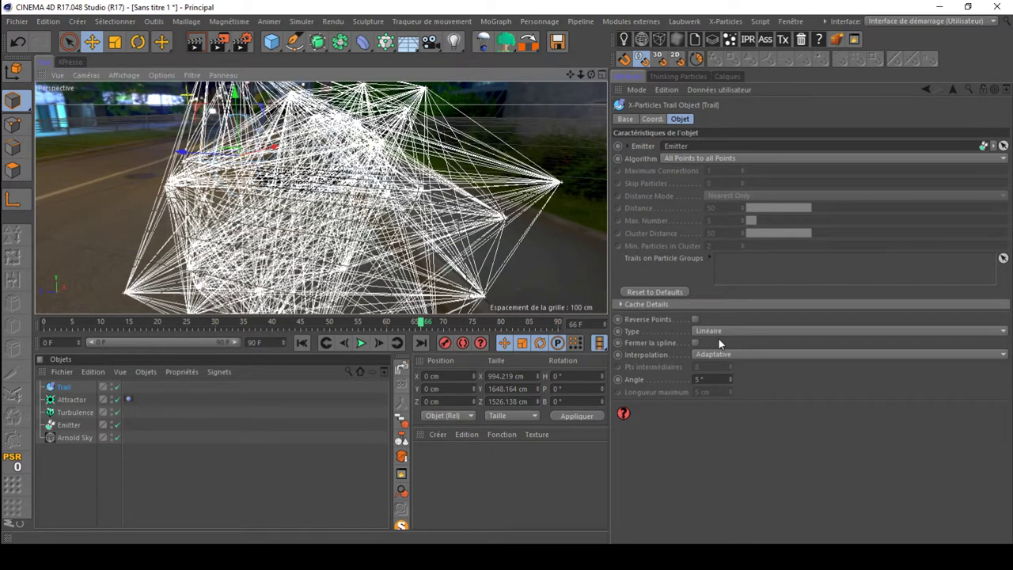
Step: Try Naturelle interpolation with the B-Spline type on the Trail, and reset them to Sans and Linéaire
{"action": "left_click", "coordinate": [720, 356]}
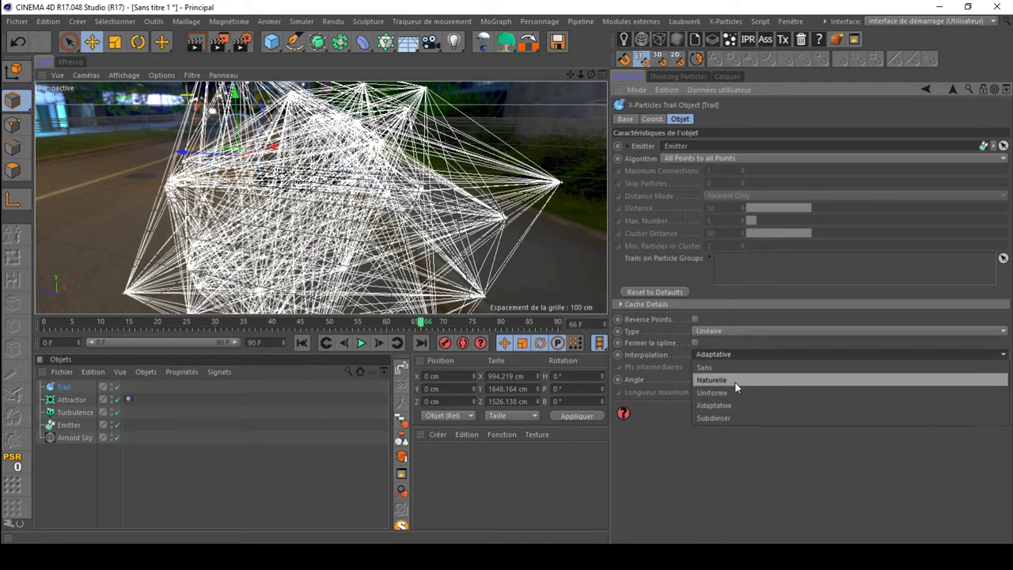
{"action": "left_click", "coordinate": [724, 380]}
{"action": "left_click", "coordinate": [716, 330]}
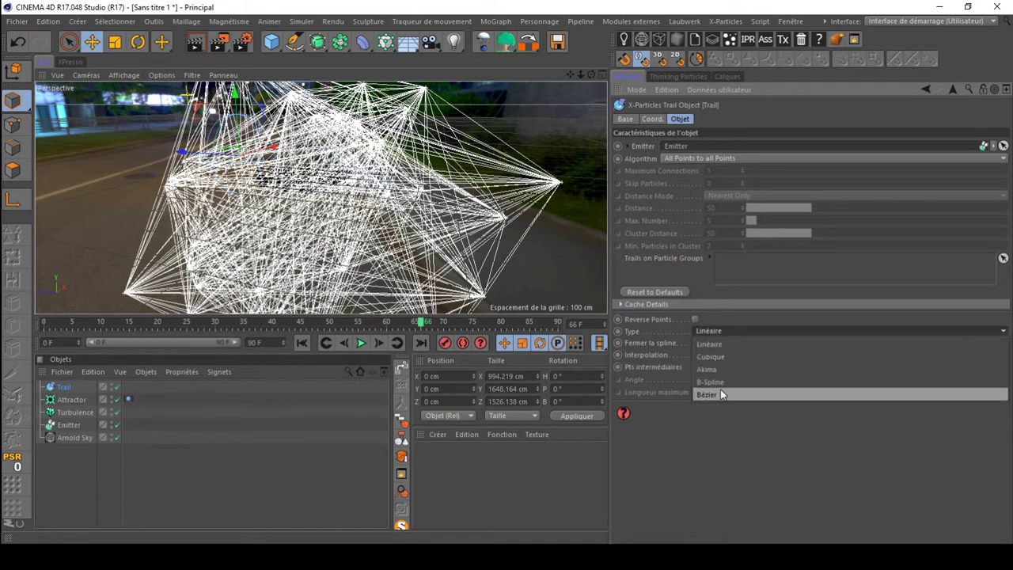
{"action": "left_click", "coordinate": [726, 379]}
{"action": "left_click", "coordinate": [721, 355]}
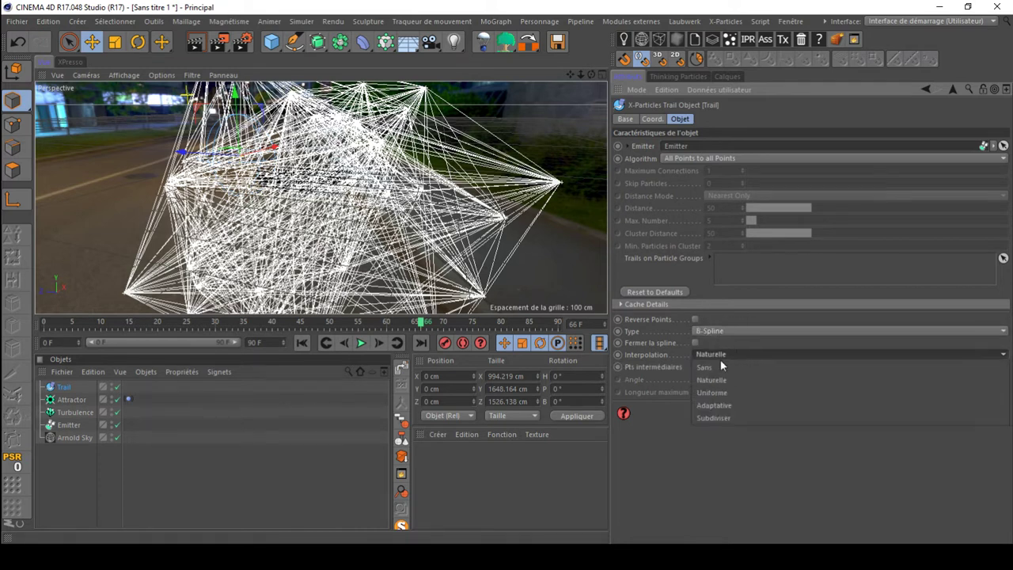
{"action": "left_click", "coordinate": [720, 364]}
{"action": "left_click", "coordinate": [728, 331]}
{"action": "left_click", "coordinate": [734, 341]}
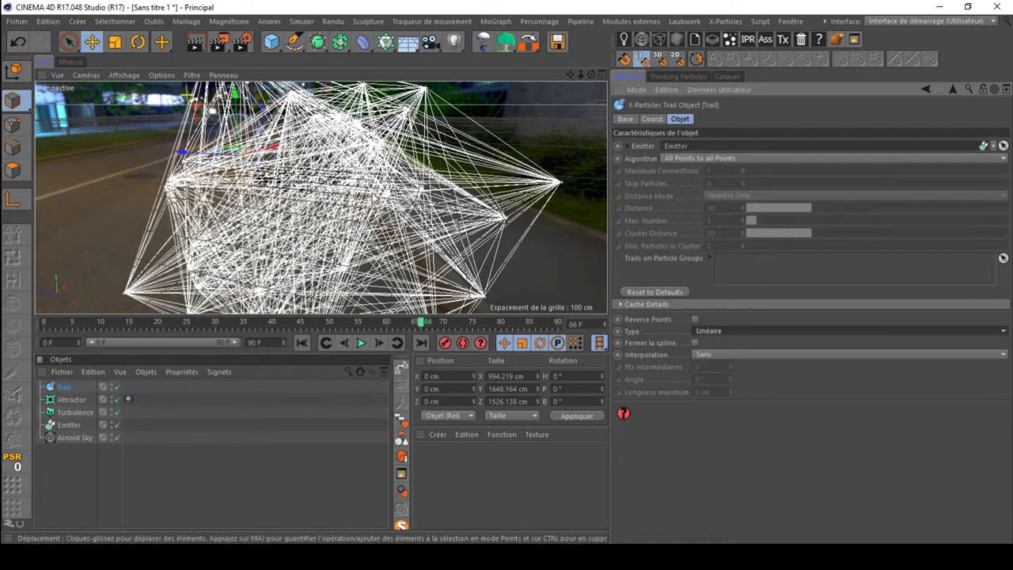
Step: Try the Nearest by Index algorithm on the Trail, and set the algorithm to Nearest by Distance
{"action": "left_click", "coordinate": [712, 156]}
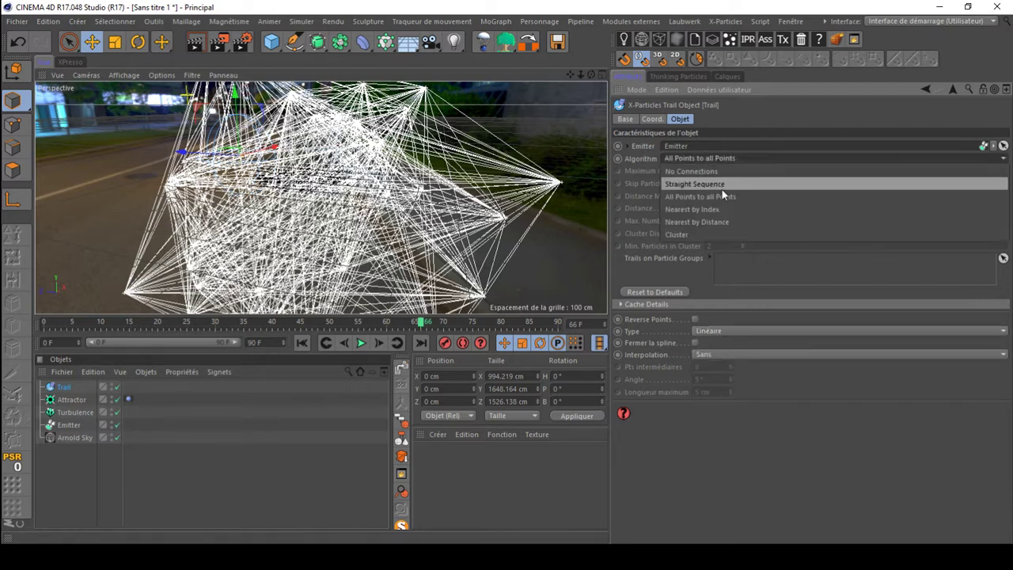
{"action": "left_click", "coordinate": [722, 209]}
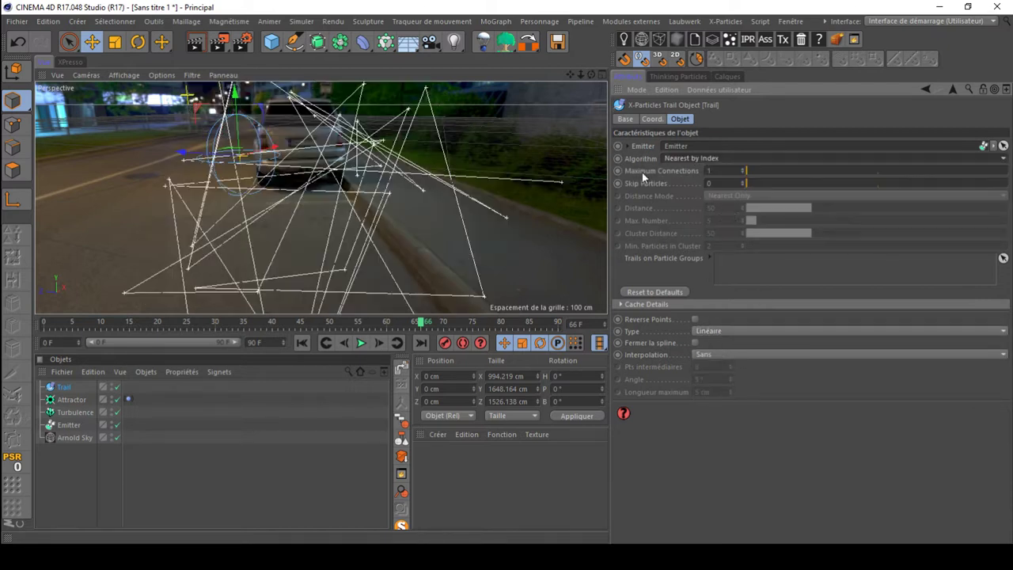
{"action": "left_click_drag", "start_coordinate": [590, 73], "coordinate": [672, 268]}
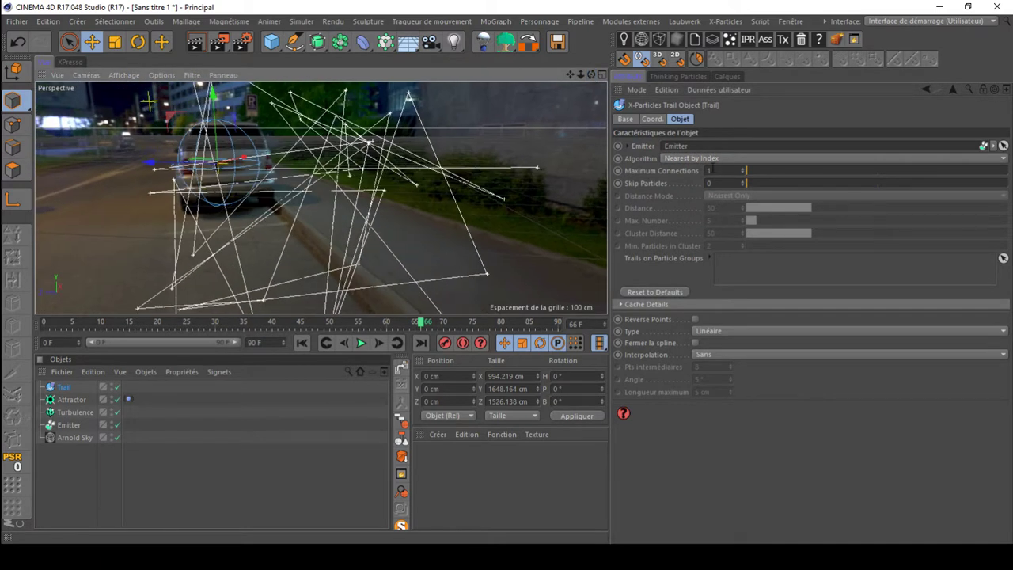
{"action": "left_click", "coordinate": [709, 159]}
{"action": "left_click", "coordinate": [726, 219]}
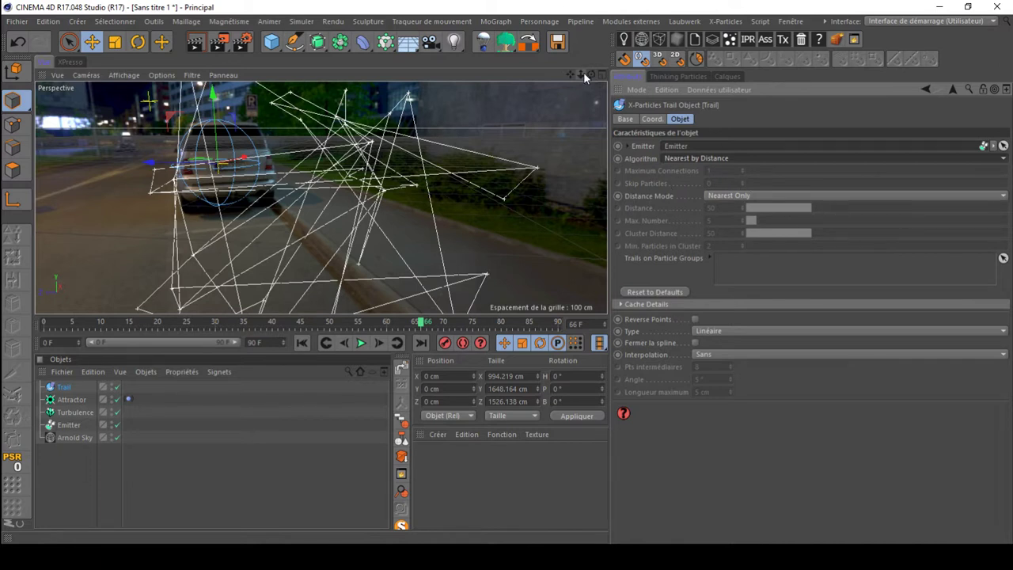
Step: Set the Trail's distance mode to All Within Distance and raise its distance to 200
{"action": "left_click_drag", "start_coordinate": [583, 73], "coordinate": [583, 73]}
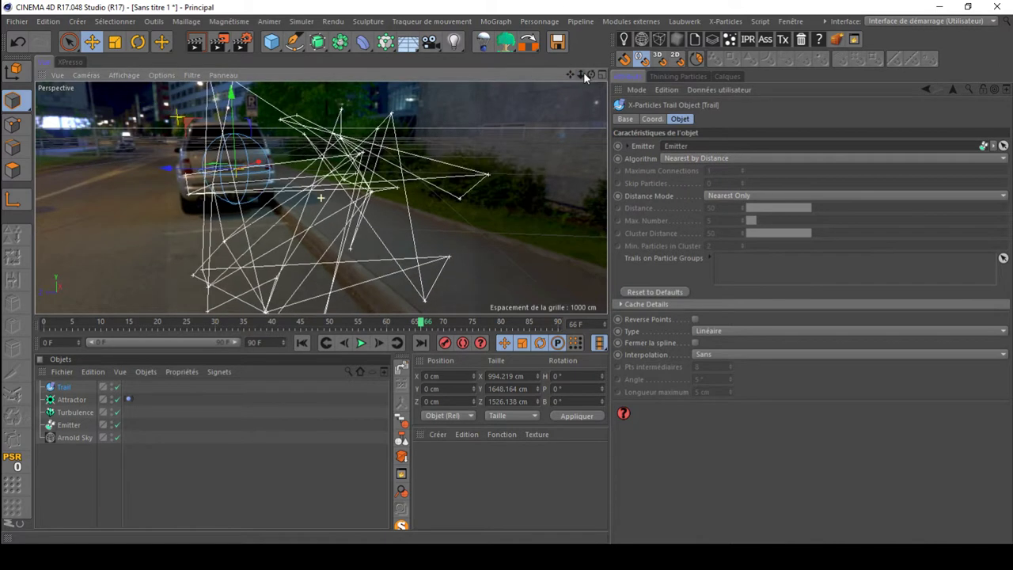
{"action": "left_click", "coordinate": [727, 196]}
{"action": "left_click", "coordinate": [755, 223]}
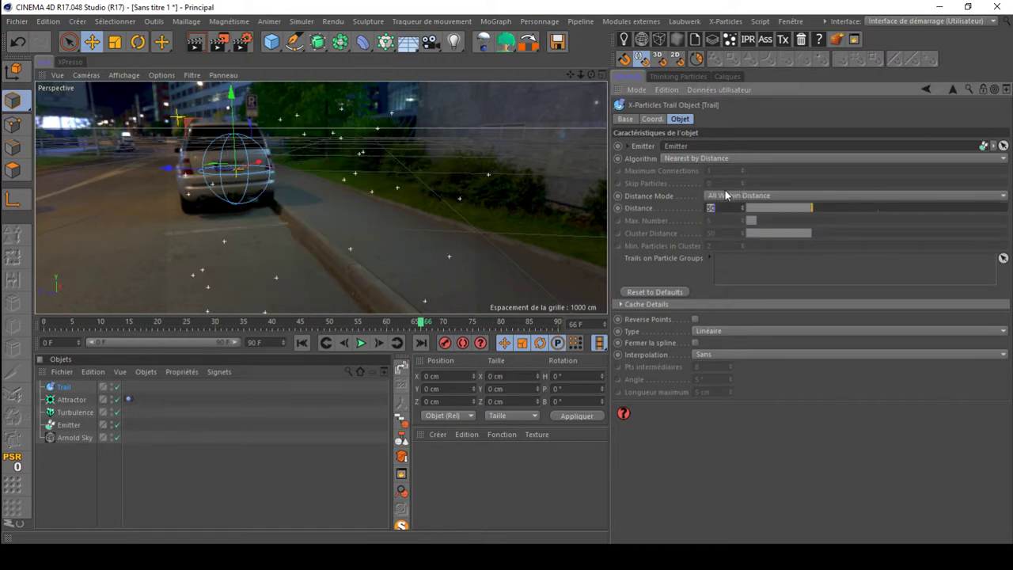
{"action": "left_click", "coordinate": [726, 195]}
{"action": "left_click", "coordinate": [655, 267]}
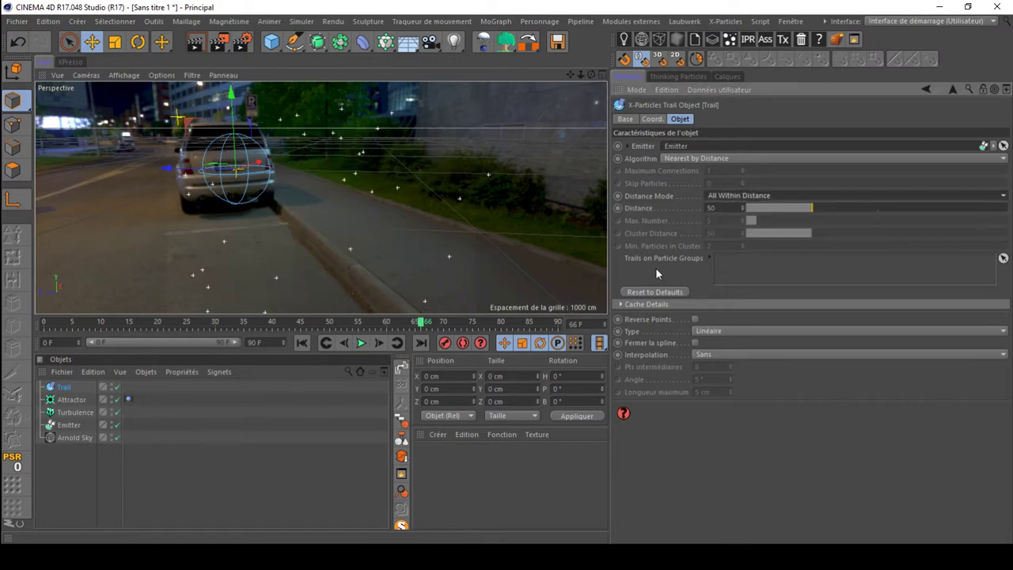
{"action": "left_click", "coordinate": [728, 195]}
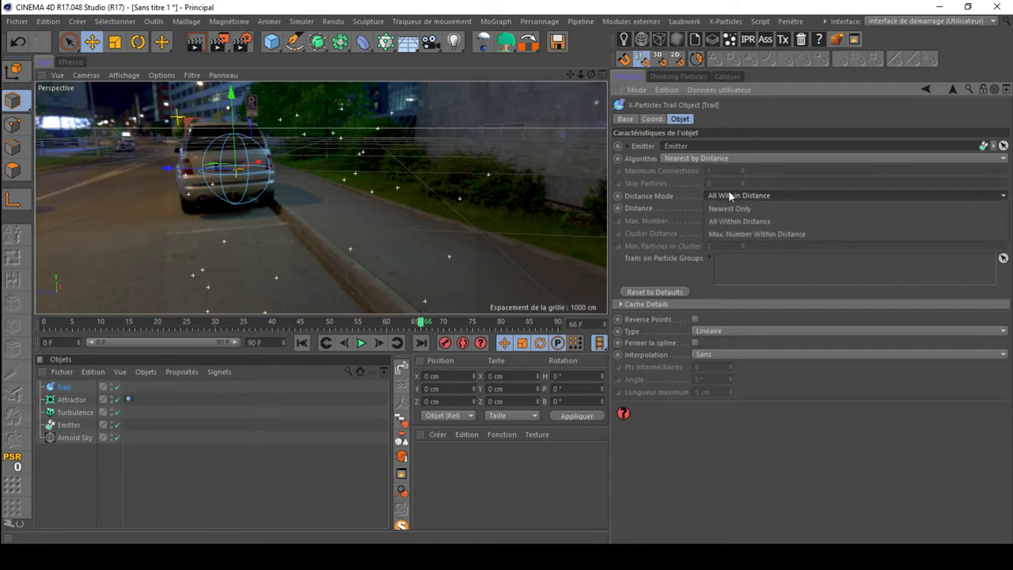
{"action": "left_click", "coordinate": [653, 292]}
{"action": "left_click_drag", "start_coordinate": [822, 205], "coordinate": [1007, 211]}
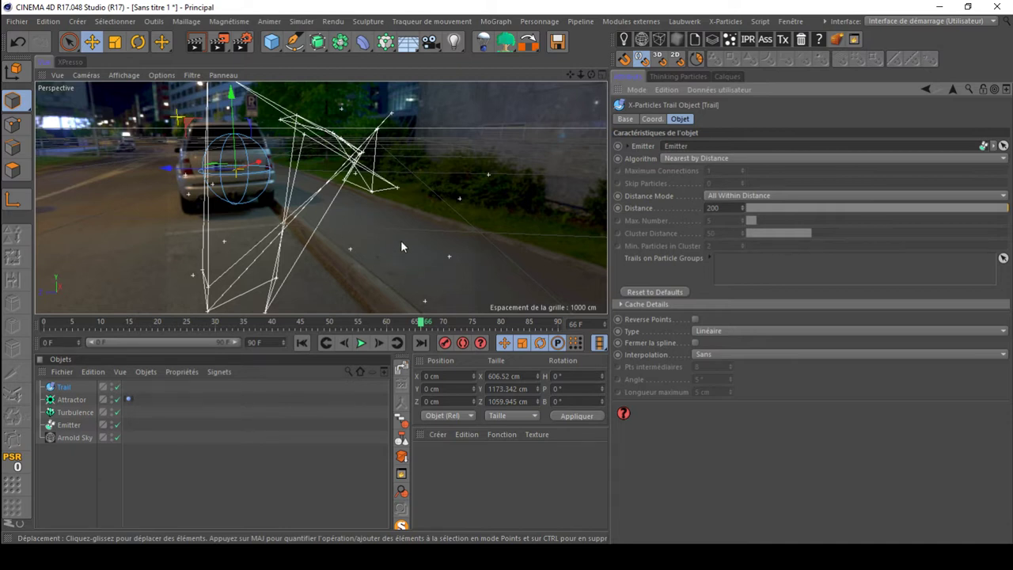
Step: Switch the Trail's algorithm to Cluster, try different values, and set cluster distance to 200 with a minimum of 2 particles per cluster
{"action": "left_click", "coordinate": [711, 158]}
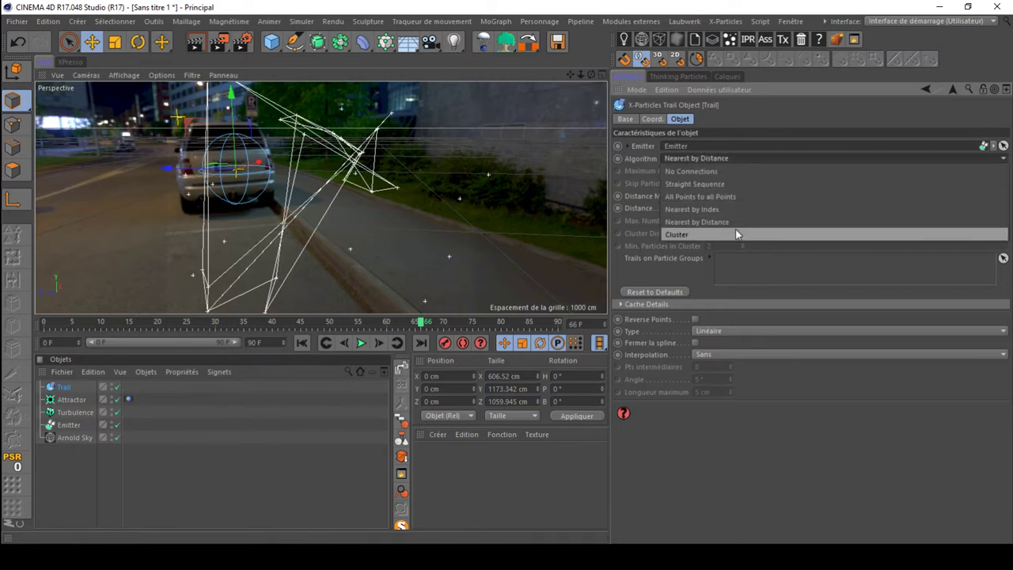
{"action": "left_click", "coordinate": [697, 234]}
{"action": "left_click_drag", "start_coordinate": [829, 232], "coordinate": [907, 250]}
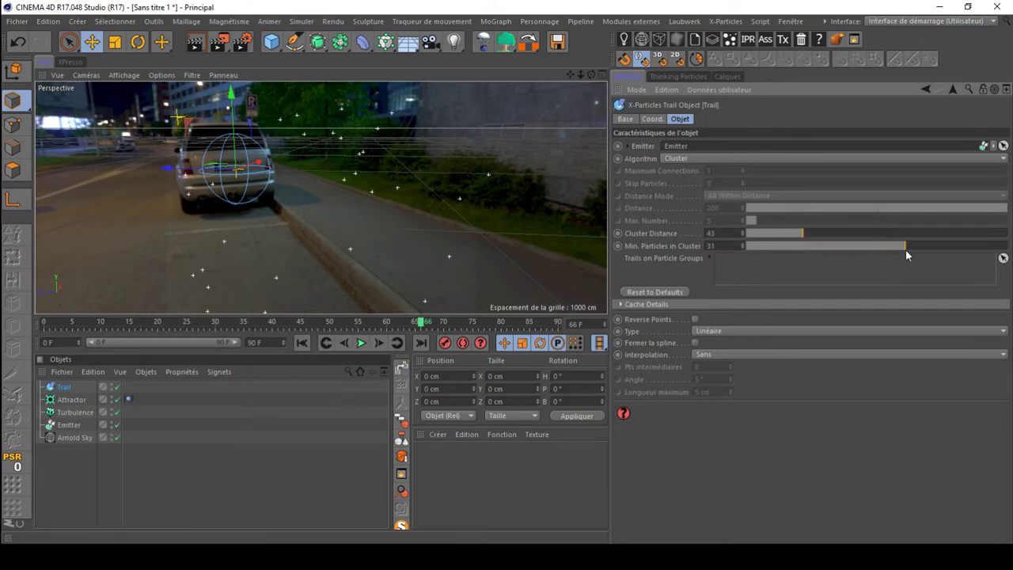
{"action": "left_click_drag", "start_coordinate": [787, 233], "coordinate": [746, 234]}
{"action": "left_click_drag", "start_coordinate": [905, 245], "coordinate": [991, 245]}
{"action": "left_click_drag", "start_coordinate": [873, 235], "coordinate": [1008, 233]}
{"action": "left_click", "coordinate": [782, 232]}
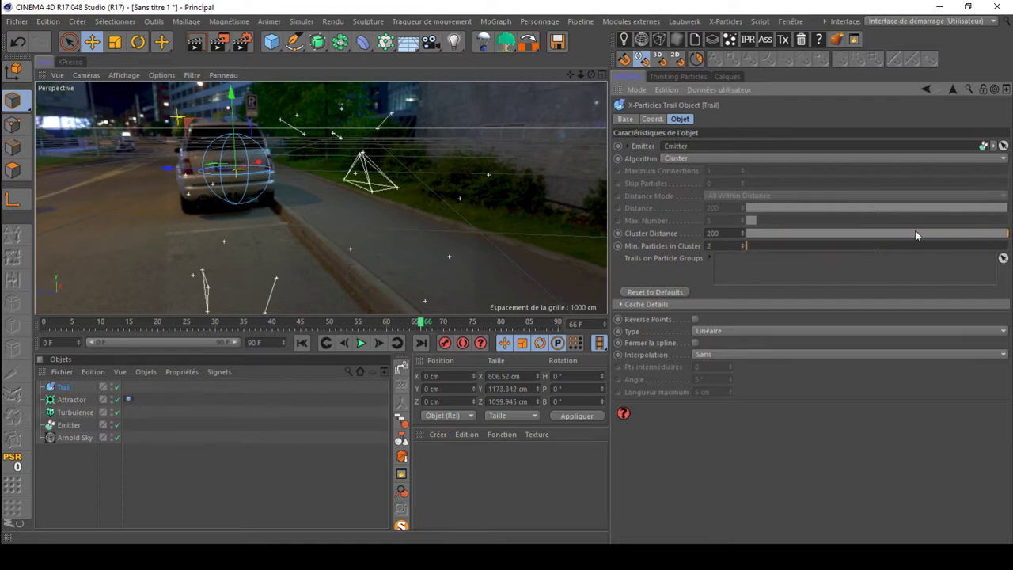
{"action": "left_click_drag", "start_coordinate": [591, 74], "coordinate": [748, 199]}
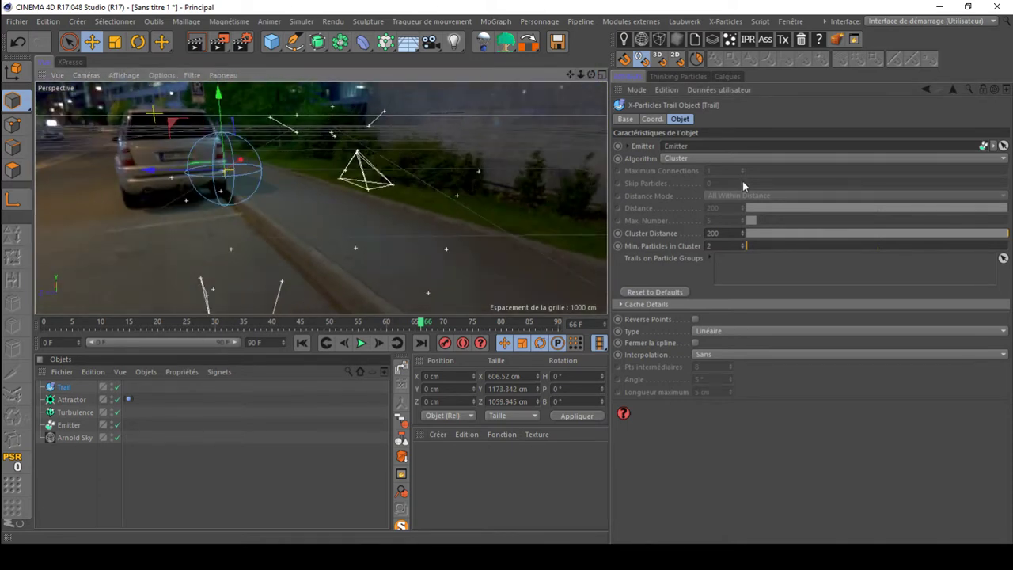
Step: Set the Trail's algorithm to No Connections, replay the animation from the start, and view the individual trails from another angle
{"action": "left_click", "coordinate": [714, 157]}
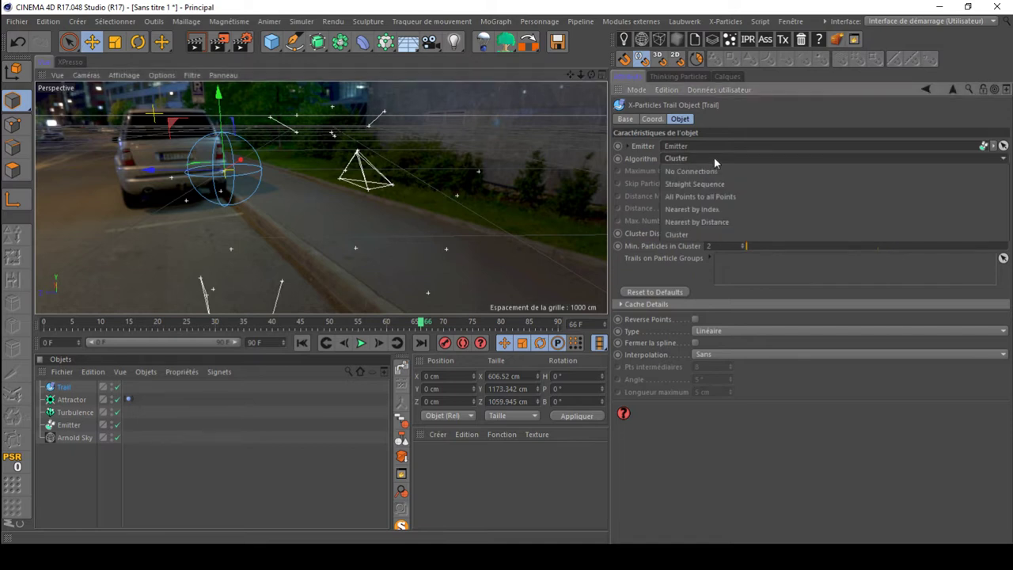
{"action": "left_click", "coordinate": [711, 165]}
{"action": "left_click", "coordinate": [302, 341]}
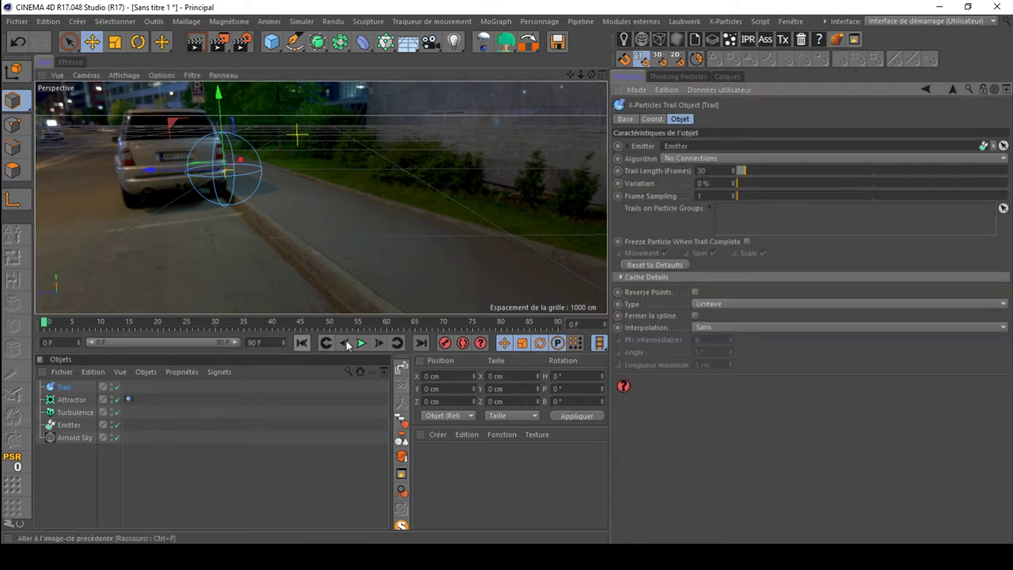
{"action": "left_click", "coordinate": [360, 342]}
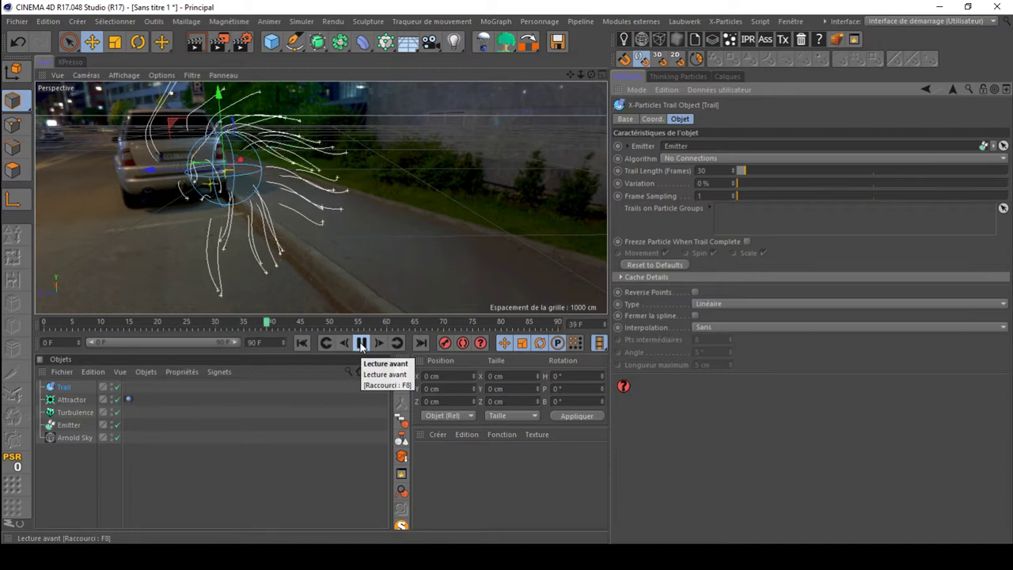
{"action": "left_click", "coordinate": [360, 344]}
{"action": "left_click_drag", "start_coordinate": [591, 74], "coordinate": [592, 75]}
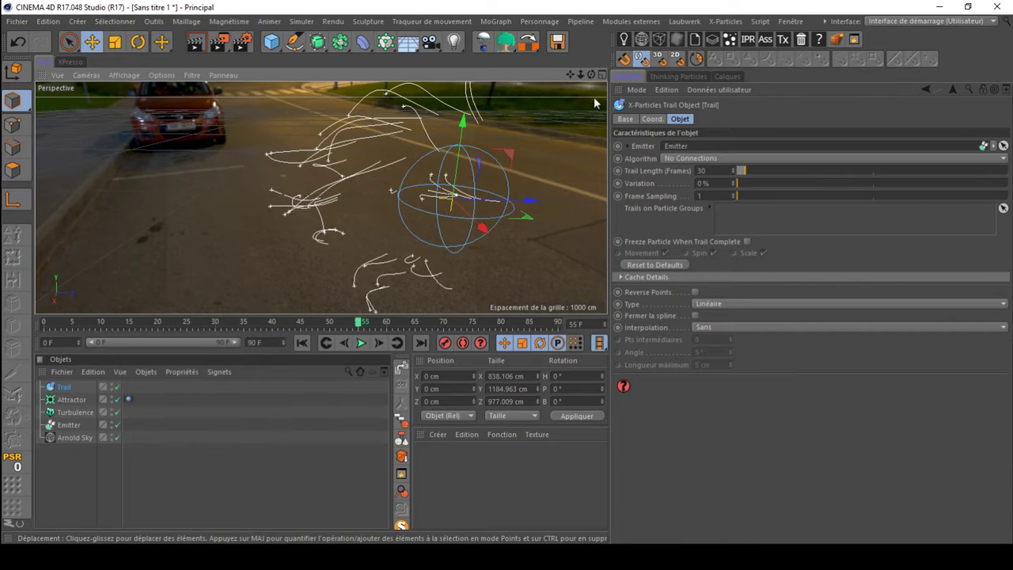
{"action": "left_click_drag", "start_coordinate": [570, 74], "coordinate": [509, 74]}
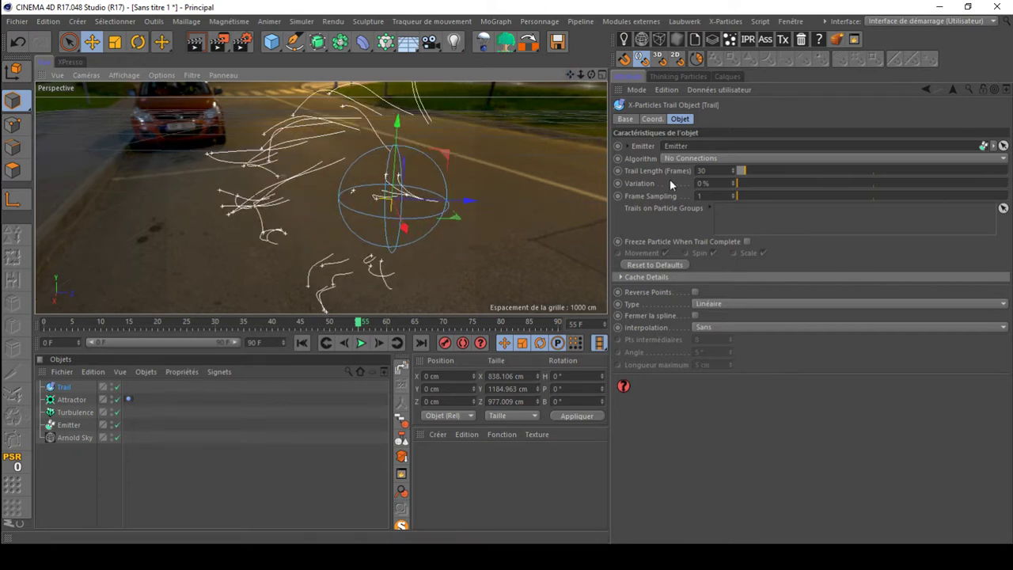
{"action": "left_click", "coordinate": [63, 388]}
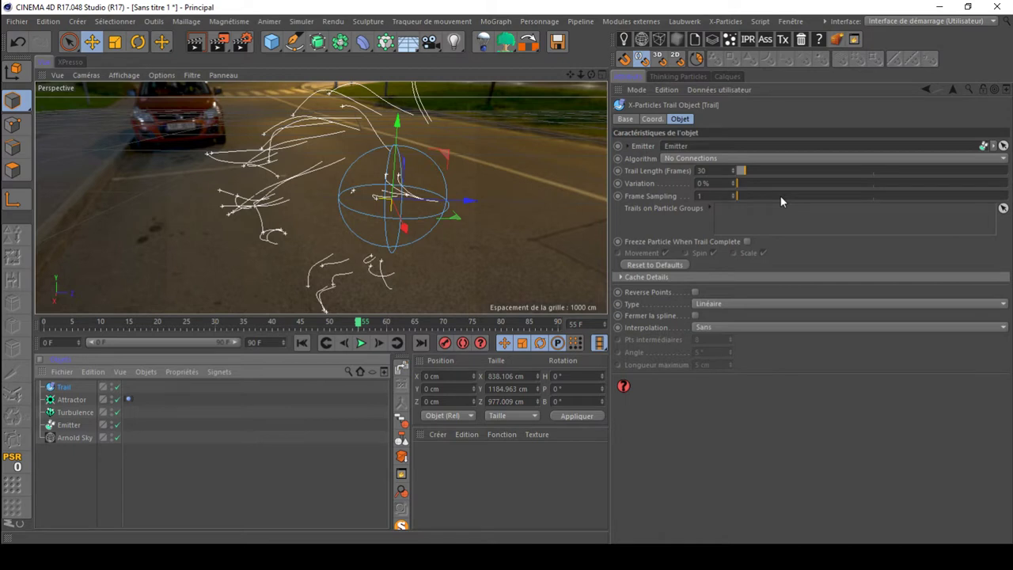
{"action": "left_click", "coordinate": [653, 118]}
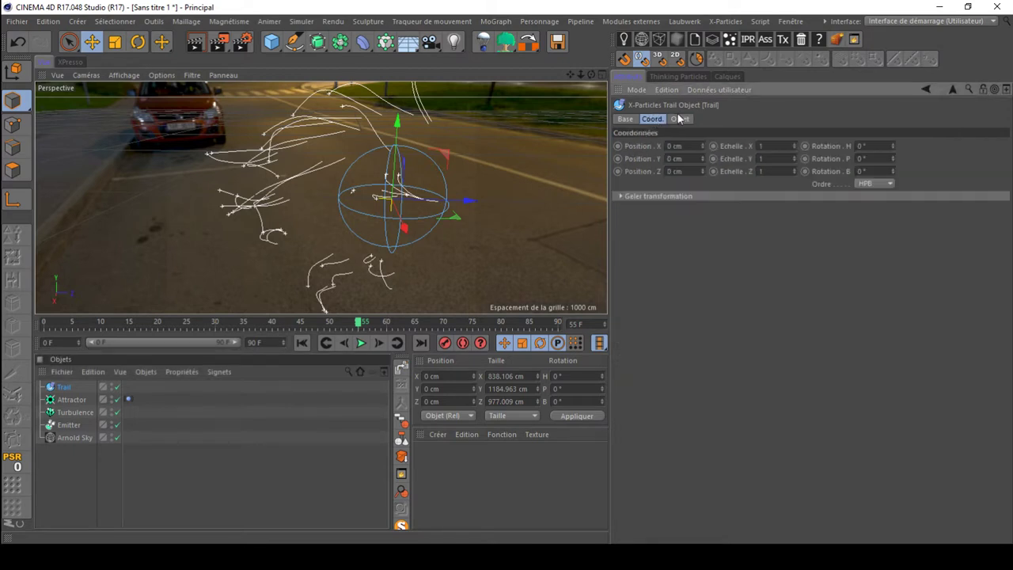
{"action": "left_click", "coordinate": [679, 118]}
{"action": "left_click", "coordinate": [617, 277]}
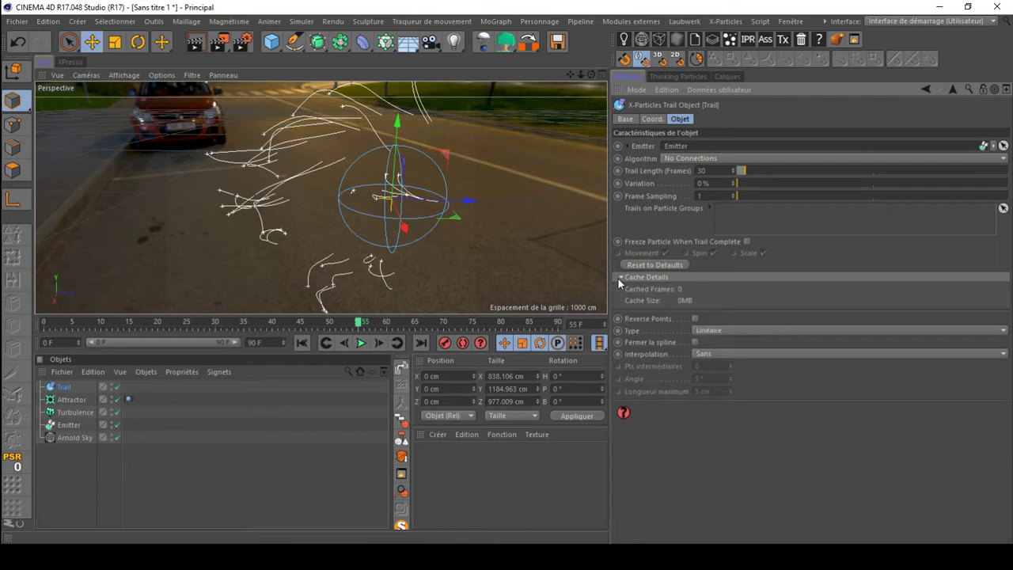
{"action": "left_click", "coordinate": [617, 277]}
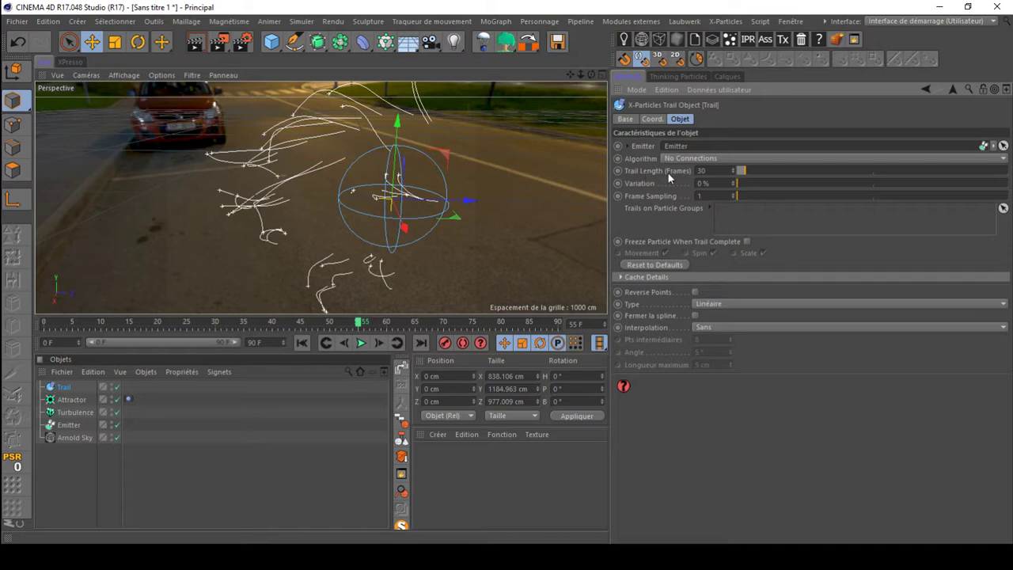
Step: Increase the Trail's length to 277 frames and replay the animation from the start
{"action": "left_click_drag", "start_coordinate": [750, 174], "coordinate": [797, 174]}
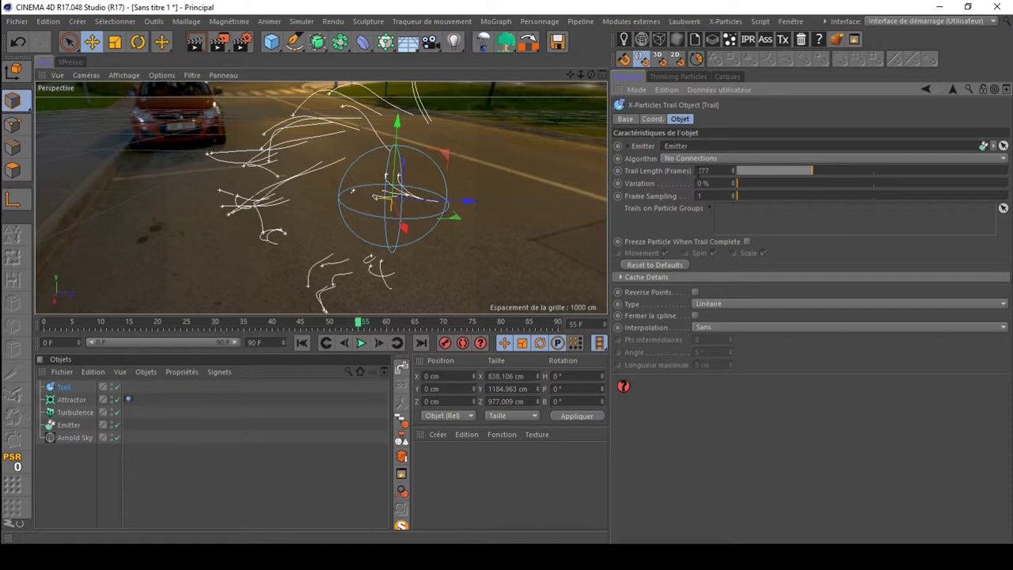
{"action": "double_click", "coordinate": [721, 171]}
{"action": "key", "text": "Return"}
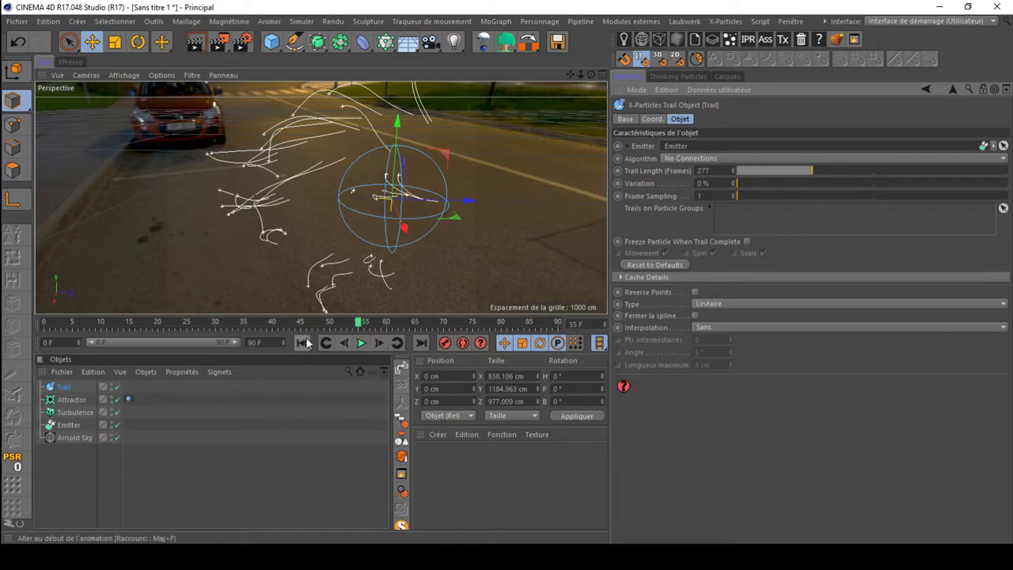
{"action": "left_click", "coordinate": [301, 341]}
{"action": "left_click", "coordinate": [360, 343]}
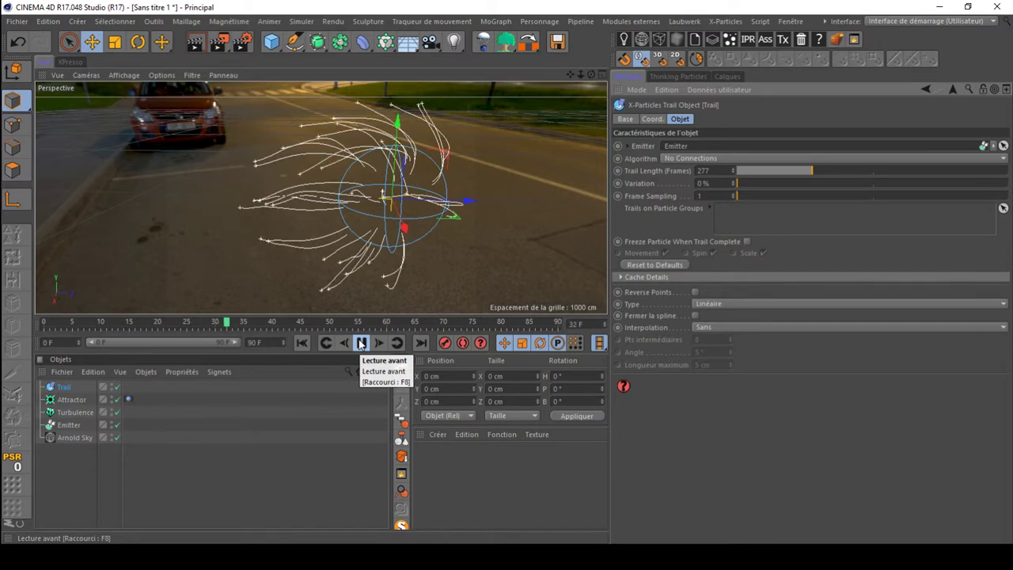
{"action": "left_click", "coordinate": [360, 342]}
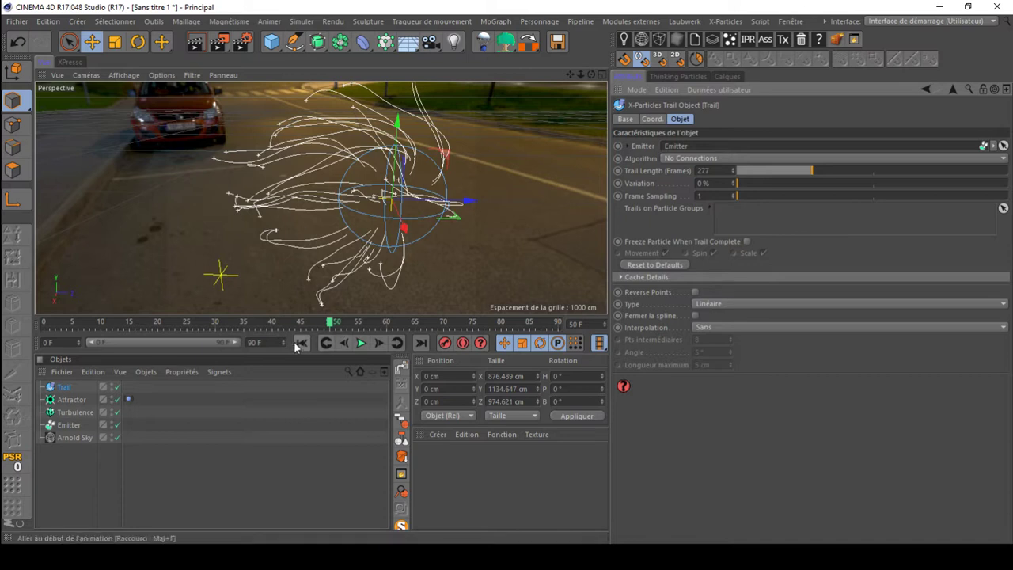
Step: Reduce the Trail's length to 50 frames and replay the animation from the start
{"action": "left_click", "coordinate": [744, 171]}
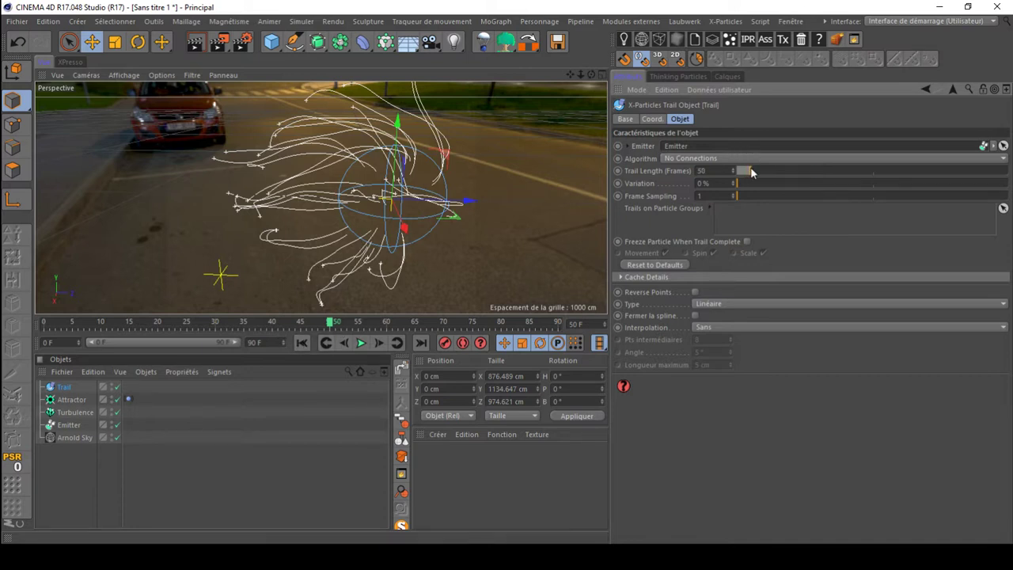
{"action": "left_click", "coordinate": [301, 342]}
{"action": "left_click", "coordinate": [359, 343]}
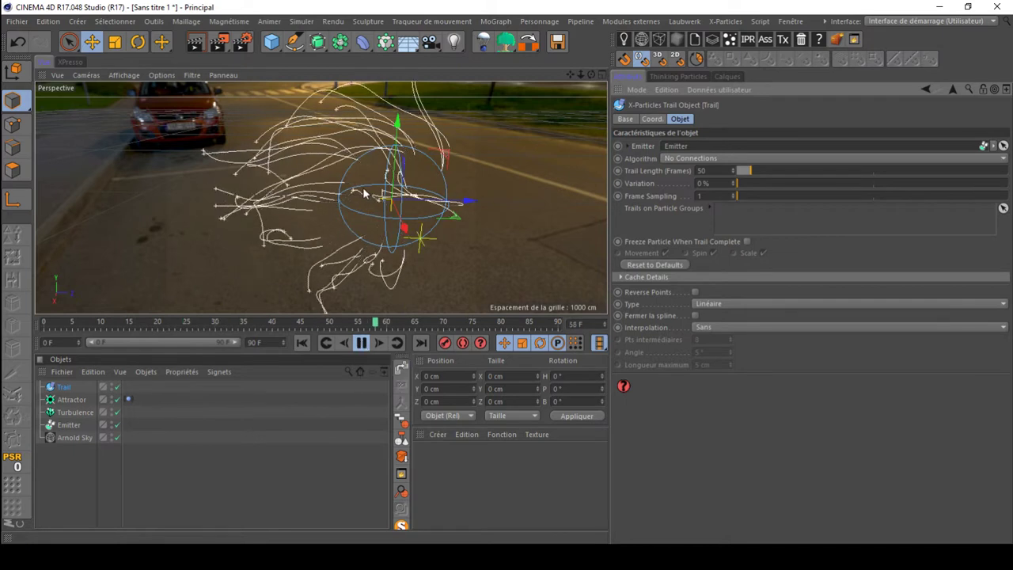
{"action": "left_click", "coordinate": [358, 343]}
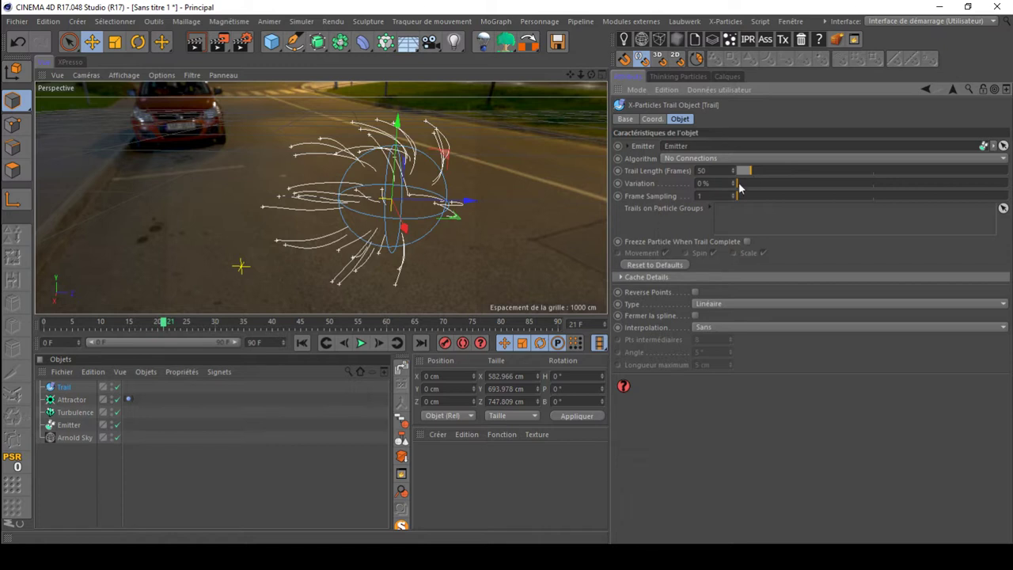
Step: Set the Trail's length variation to 53% and replay the burst from the start
{"action": "left_click_drag", "start_coordinate": [744, 183], "coordinate": [881, 183]}
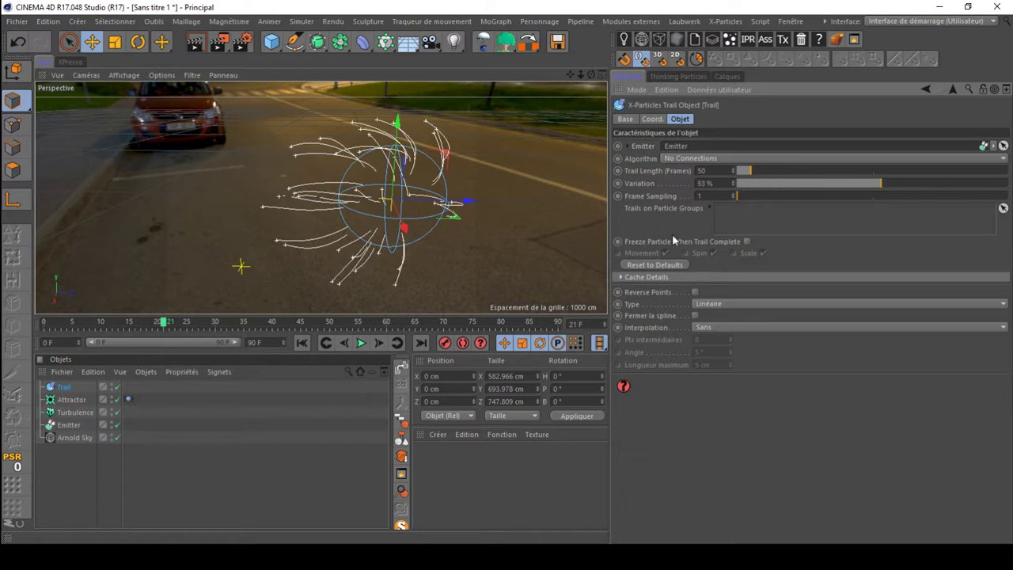
{"action": "left_click", "coordinate": [303, 343]}
{"action": "left_click", "coordinate": [360, 343]}
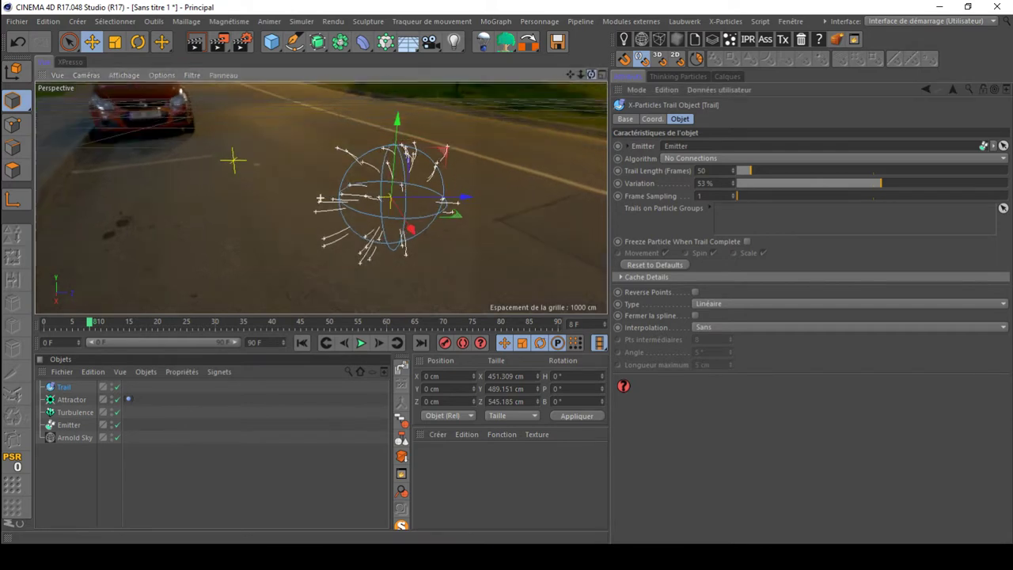
{"action": "mouse_move", "coordinate": [595, 88]}
{"action": "left_mouse_down", "text": "alt"}
{"action": "mouse_move", "coordinate": [320, 198]}
{"action": "mouse_move", "coordinate": [586, 47]}
{"action": "mouse_move", "coordinate": [552, 83]}
{"action": "mouse_move", "coordinate": [546, 76]}
{"action": "mouse_move", "coordinate": [582, 84]}
{"action": "left_mouse_up", "text": "alt"}
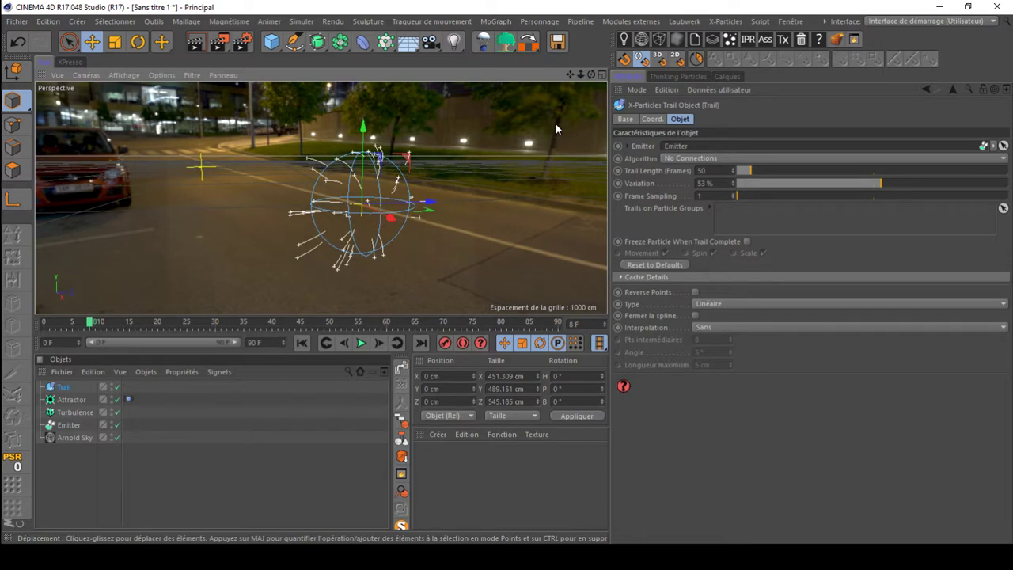
Step: Delete the Trail object and add an X-Particles Skinner to the scene
{"action": "left_click", "coordinate": [63, 386]}
{"action": "key", "text": "Delete"}
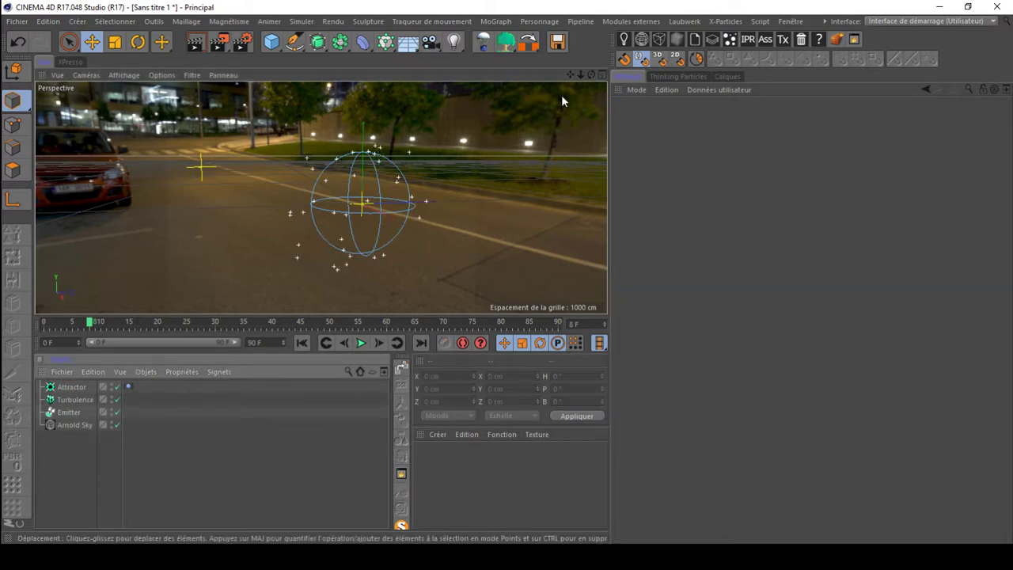
{"action": "left_click", "coordinate": [724, 21]}
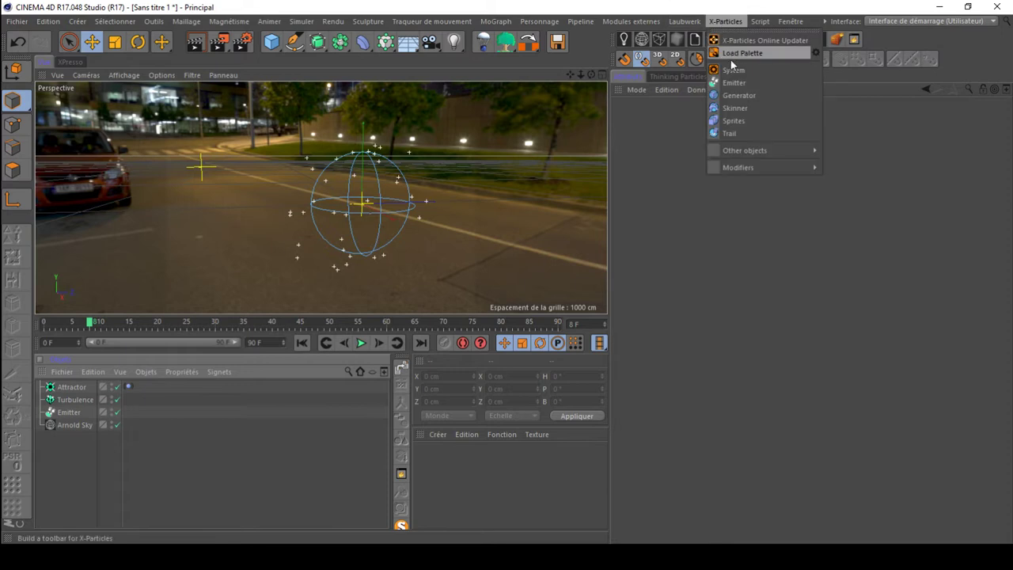
{"action": "left_click", "coordinate": [737, 108]}
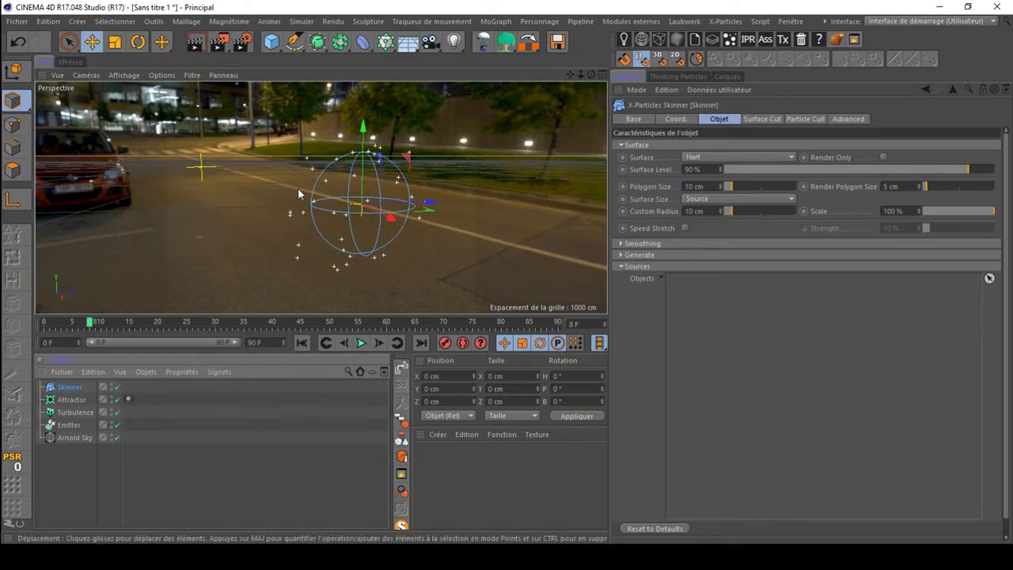
Step: Add the Emitter as a source object of the Skinner and view the skinned particles up close
{"action": "left_click_drag", "start_coordinate": [591, 74], "coordinate": [511, 91]}
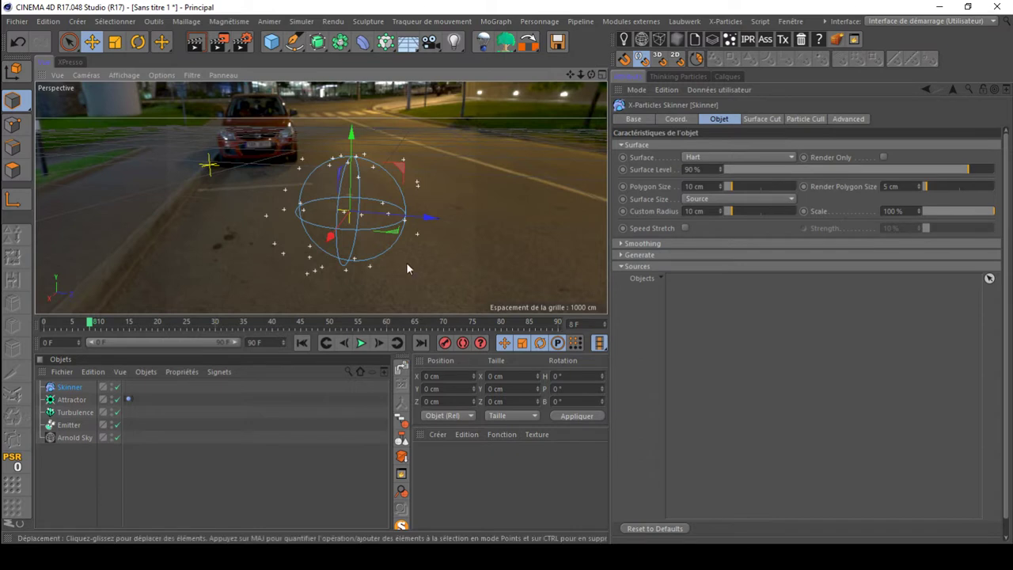
{"action": "mouse_move", "coordinate": [591, 73]}
{"action": "left_mouse_down"}
{"action": "mouse_move", "coordinate": [616, 80]}
{"action": "mouse_move", "coordinate": [591, 51]}
{"action": "left_mouse_up"}
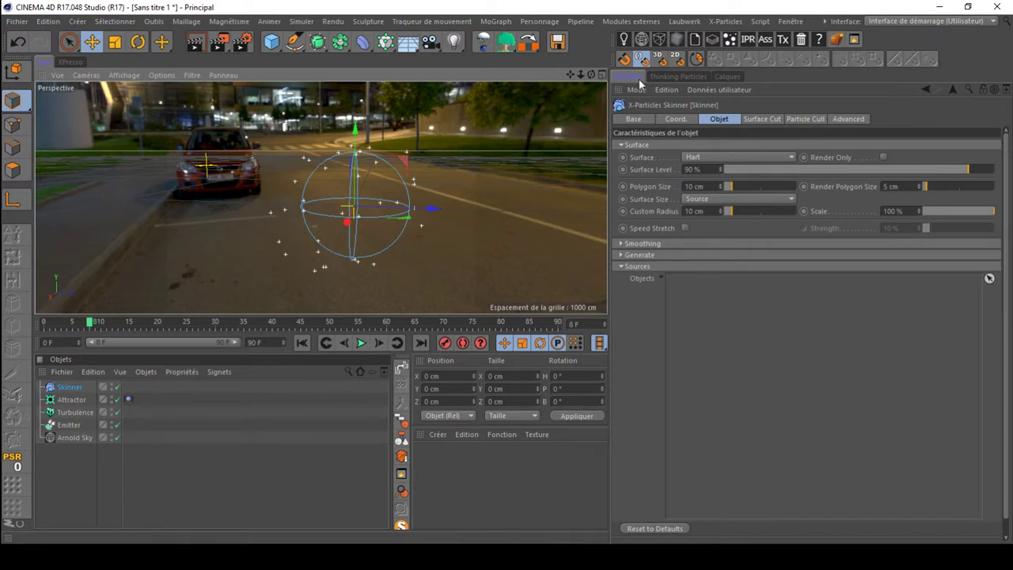
{"action": "left_click_drag", "start_coordinate": [69, 425], "coordinate": [651, 286]}
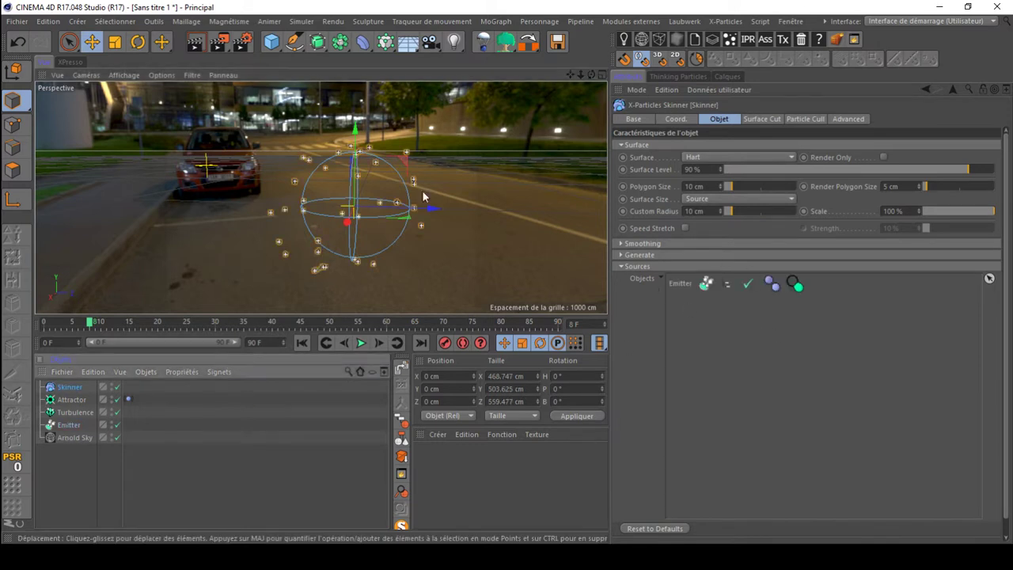
{"action": "scroll", "coordinate": [332, 217], "scroll_direction": "up", "scroll_amount": 5}
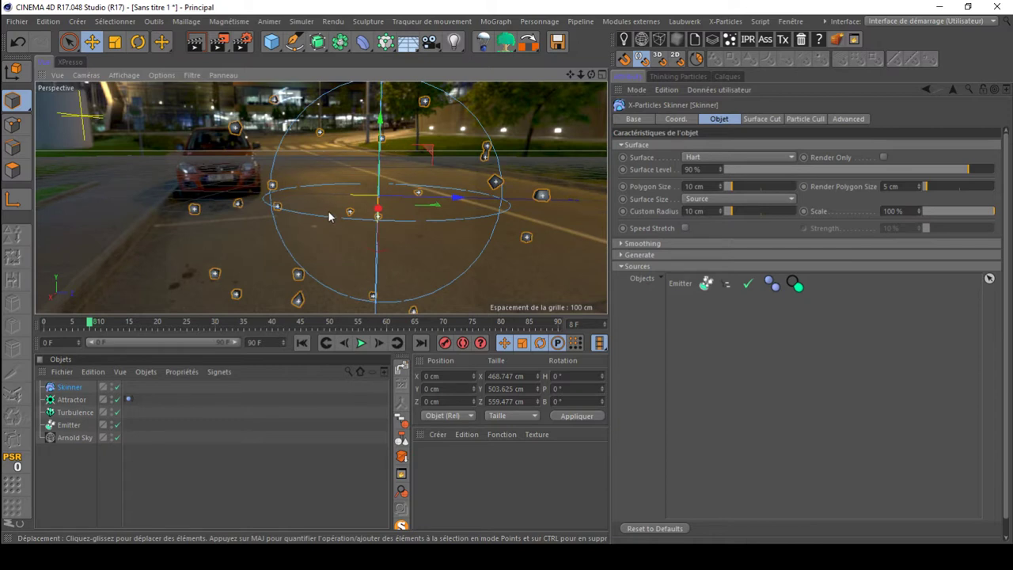
Step: Add an X-Particles Trail object to the scene and assign the Emitter as its emitter
{"action": "scroll", "coordinate": [327, 211], "scroll_direction": "down", "scroll_amount": 1}
{"action": "mouse_move", "coordinate": [323, 200]}
{"action": "left_mouse_down", "text": "alt"}
{"action": "mouse_move", "coordinate": [332, 198]}
{"action": "mouse_move", "coordinate": [301, 190]}
{"action": "mouse_move", "coordinate": [331, 204]}
{"action": "left_mouse_up", "text": "alt"}
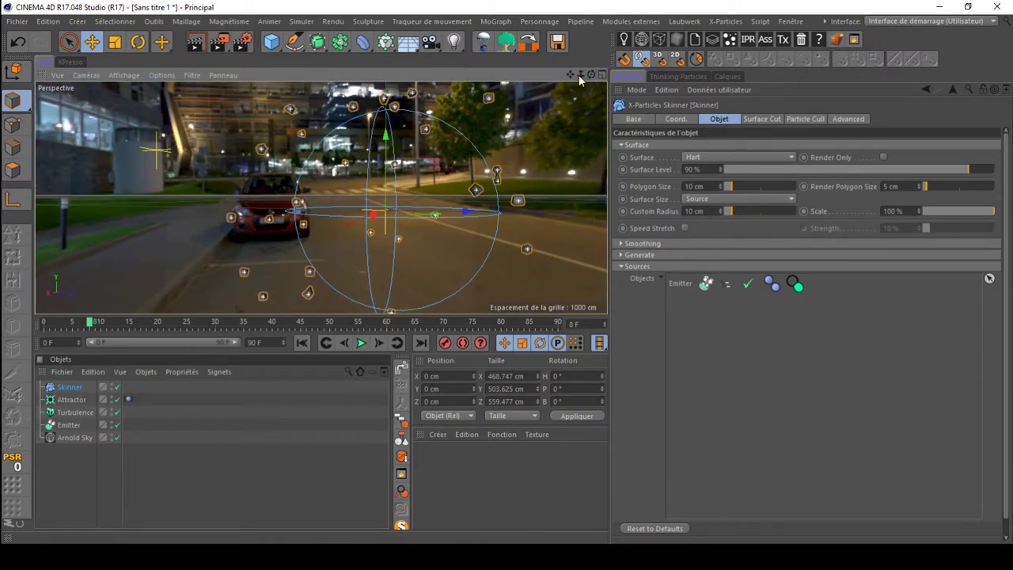
{"action": "scroll", "coordinate": [316, 198], "scroll_direction": "down", "scroll_amount": 3}
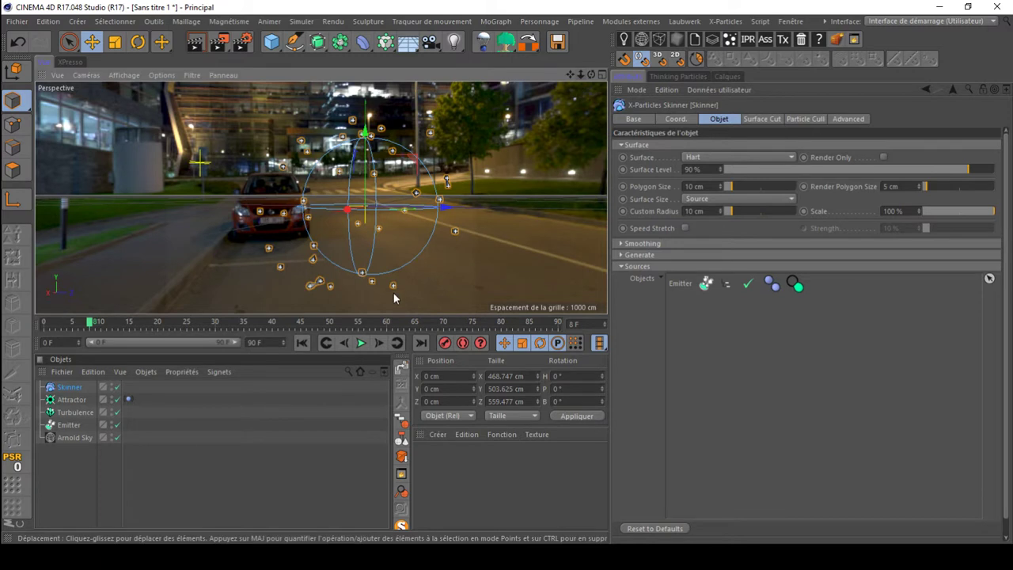
{"action": "left_click", "coordinate": [725, 21]}
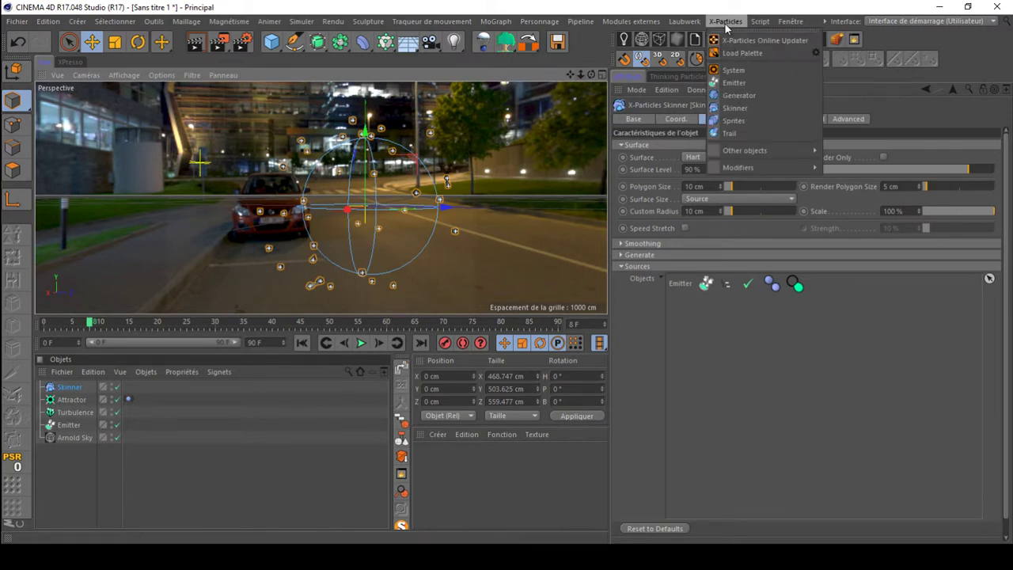
{"action": "left_click", "coordinate": [739, 133]}
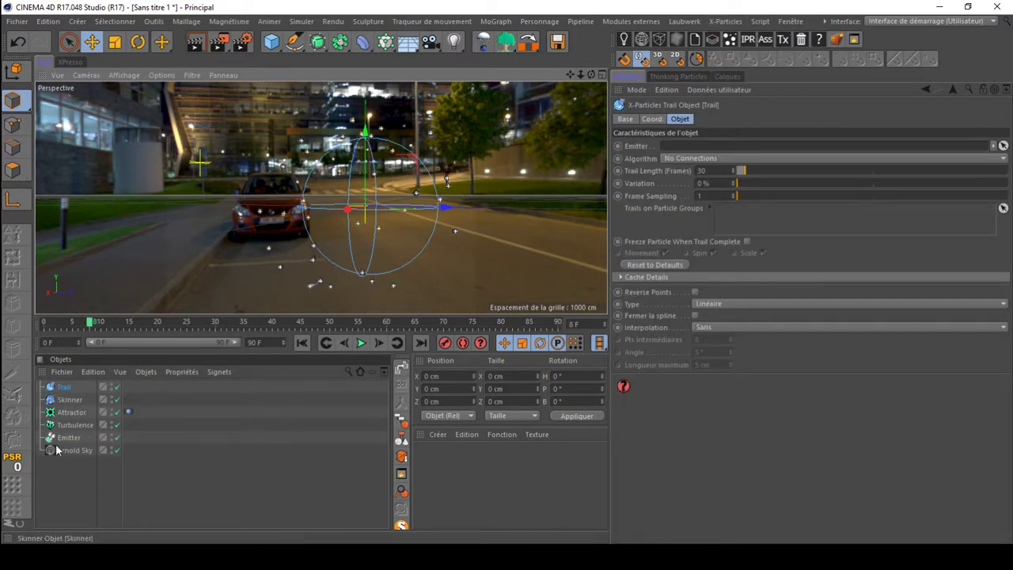
{"action": "left_click_drag", "start_coordinate": [68, 437], "coordinate": [688, 146]}
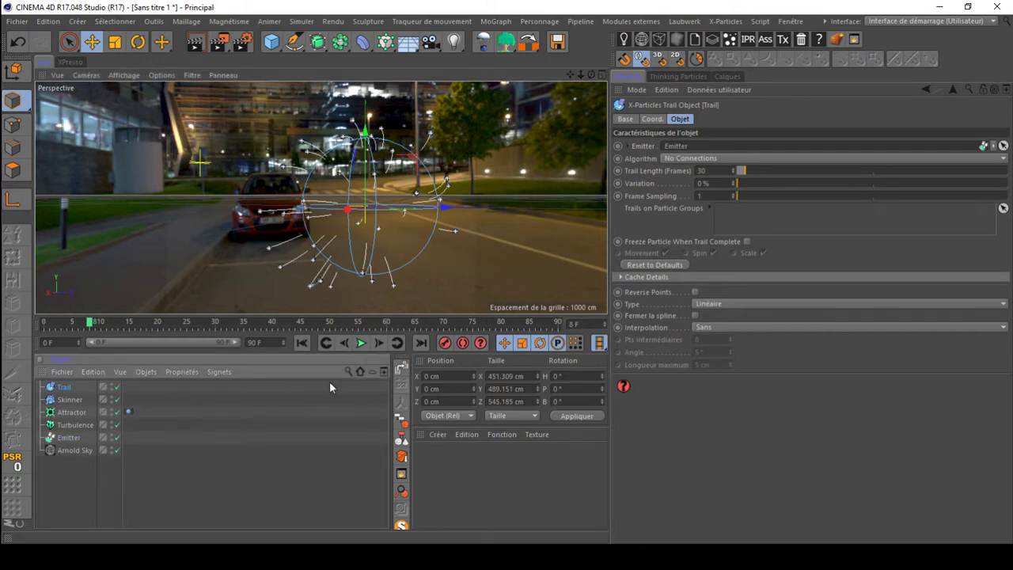
Step: Set the Trail's length to 210 frames with 36% variation, replay the burst from the start and stop at frame 33
{"action": "left_click", "coordinate": [793, 169]}
{"action": "left_click_drag", "start_coordinate": [798, 183], "coordinate": [834, 183]}
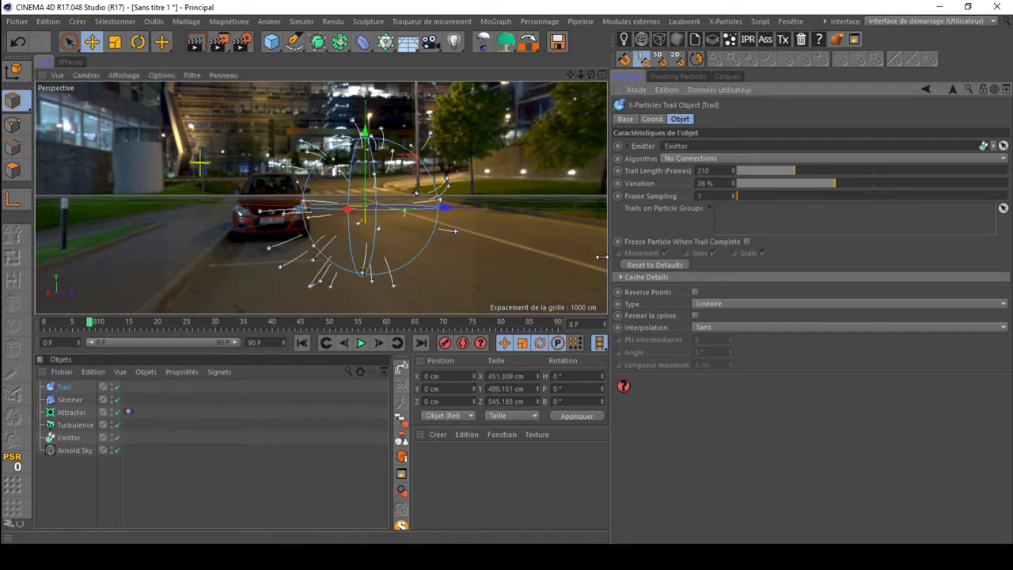
{"action": "left_click", "coordinate": [304, 343]}
{"action": "left_click", "coordinate": [361, 343]}
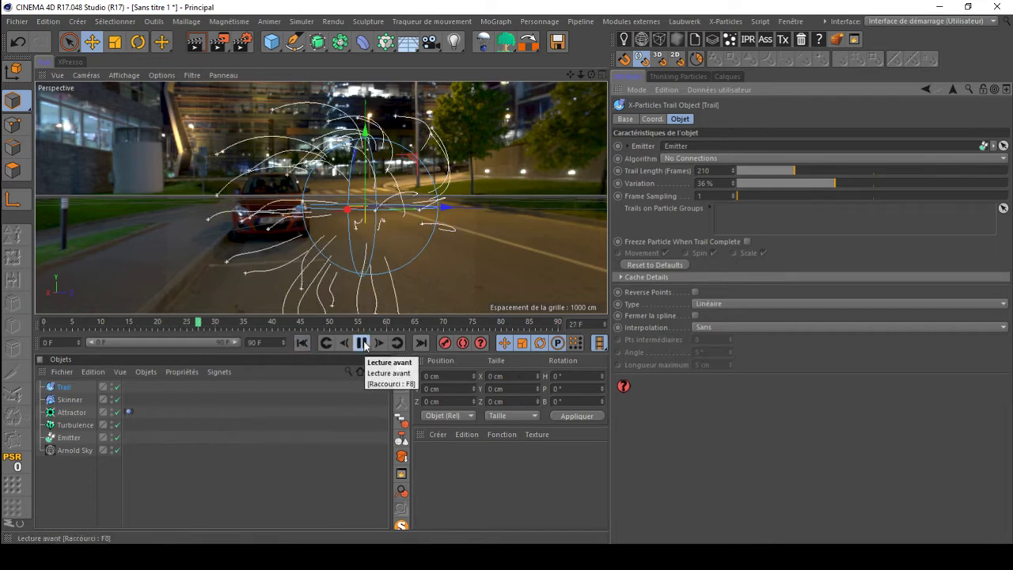
{"action": "left_click", "coordinate": [361, 343]}
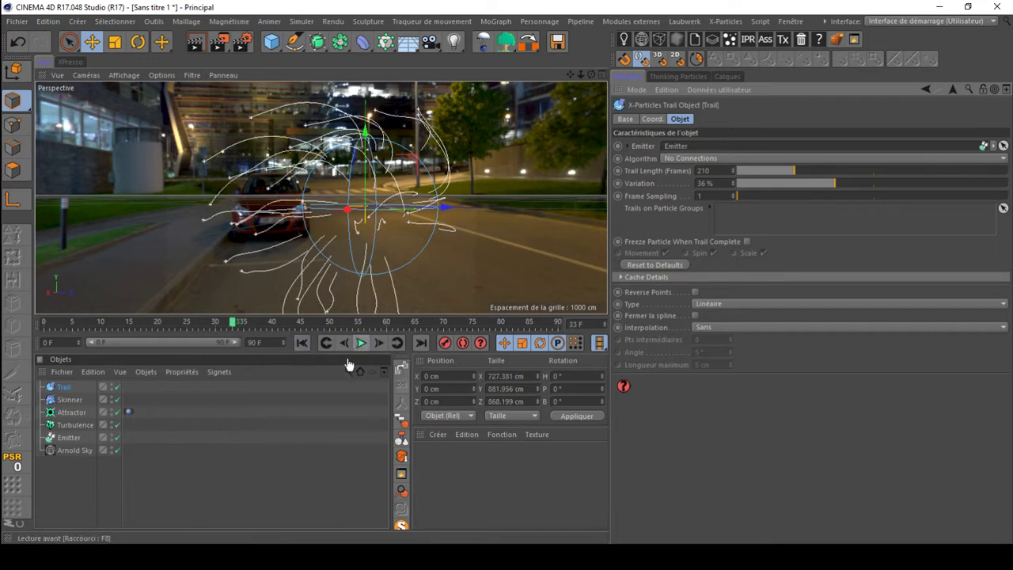
Step: Add the Trail as a source object of the Skinner alongside the Emitter
{"action": "left_click", "coordinate": [70, 400]}
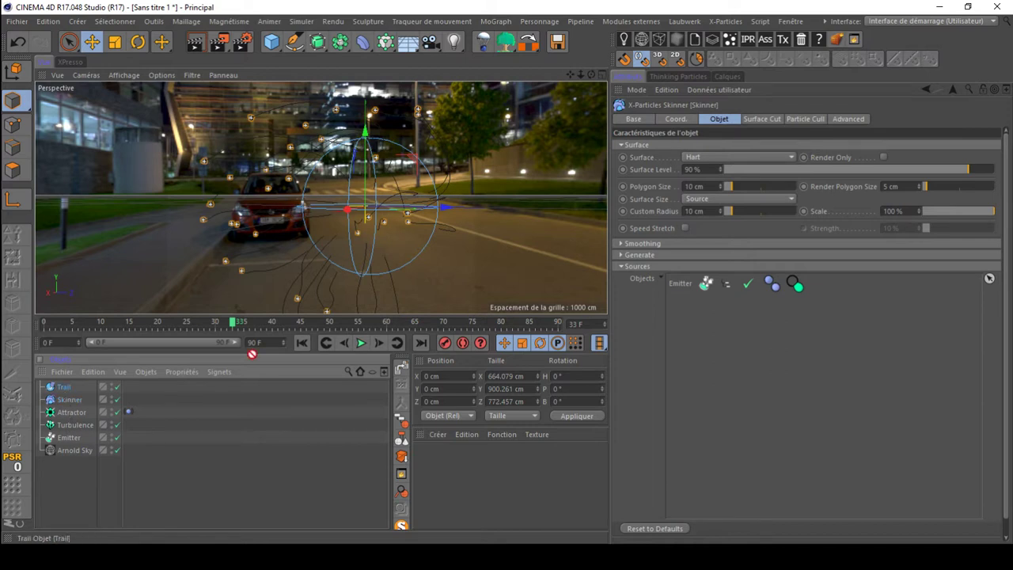
{"action": "left_click_drag", "start_coordinate": [252, 354], "coordinate": [745, 308]}
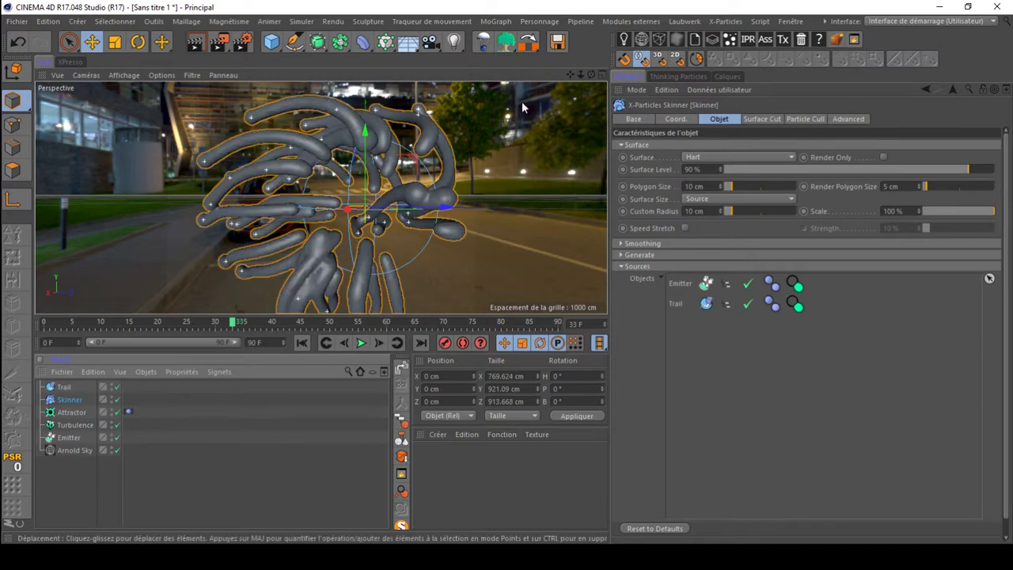
{"action": "mouse_move", "coordinate": [591, 75]}
{"action": "left_mouse_down"}
{"action": "mouse_move", "coordinate": [625, 118]}
{"action": "mouse_move", "coordinate": [649, 119]}
{"action": "mouse_move", "coordinate": [680, 75]}
{"action": "mouse_move", "coordinate": [538, 95]}
{"action": "mouse_move", "coordinate": [590, 76]}
{"action": "left_mouse_up"}
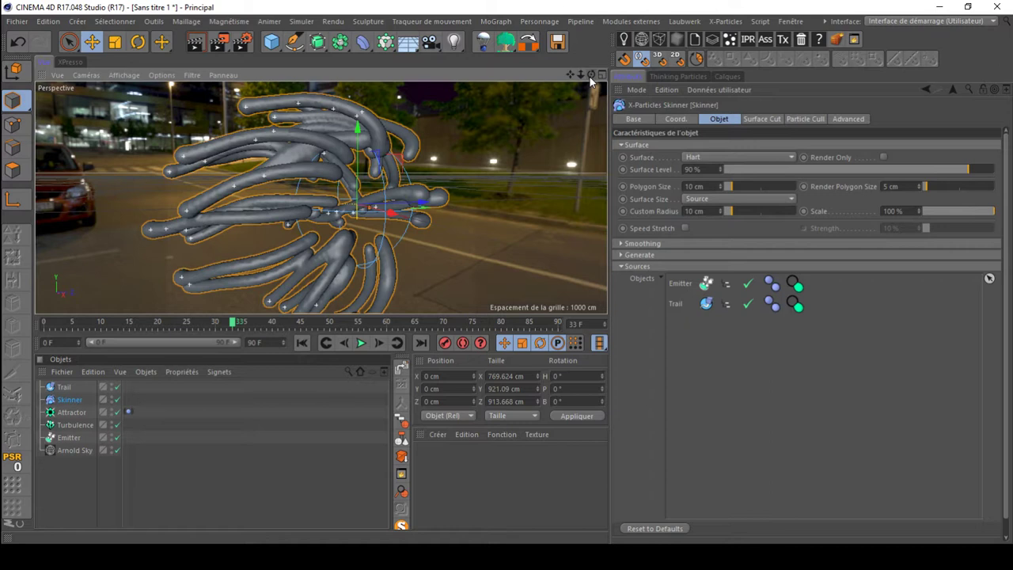
{"action": "left_click_drag", "start_coordinate": [590, 77], "coordinate": [368, 165]}
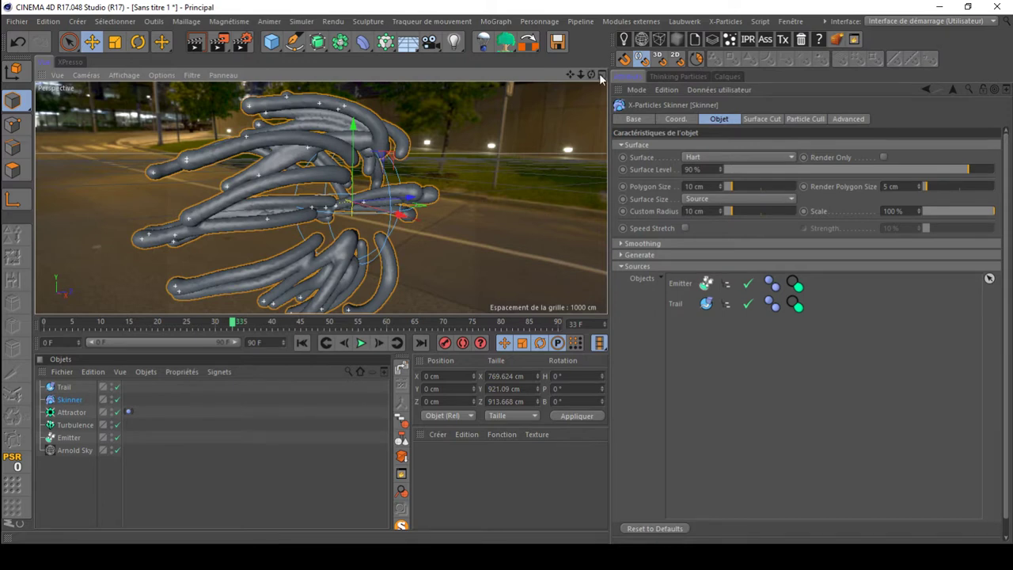
{"action": "left_click_drag", "start_coordinate": [591, 74], "coordinate": [591, 127]}
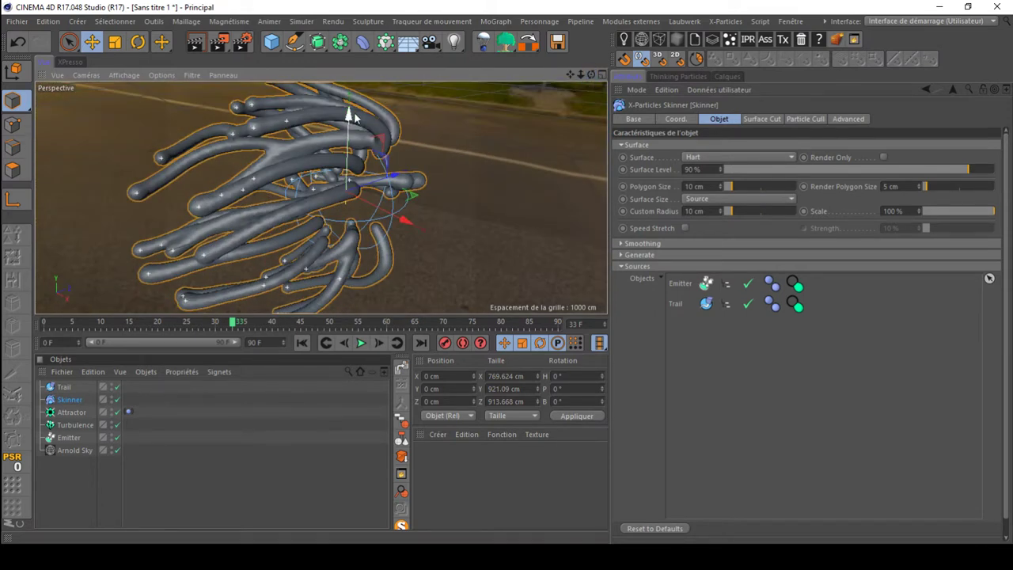
{"action": "left_click_drag", "start_coordinate": [591, 75], "coordinate": [591, 40]}
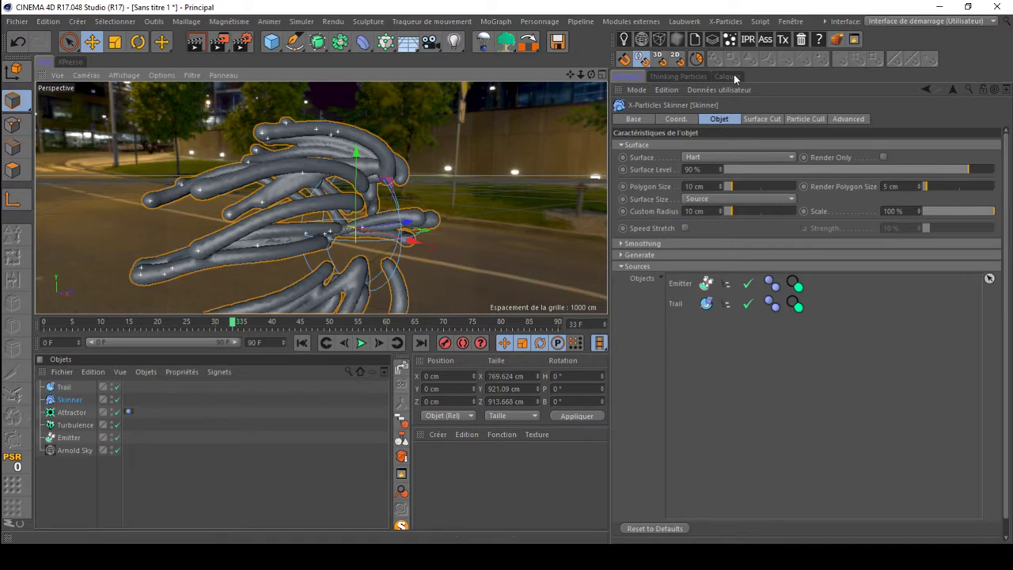
{"action": "mouse_move", "coordinate": [590, 75]}
{"action": "left_mouse_down"}
{"action": "mouse_move", "coordinate": [538, 87]}
{"action": "mouse_move", "coordinate": [585, 79]}
{"action": "left_mouse_up"}
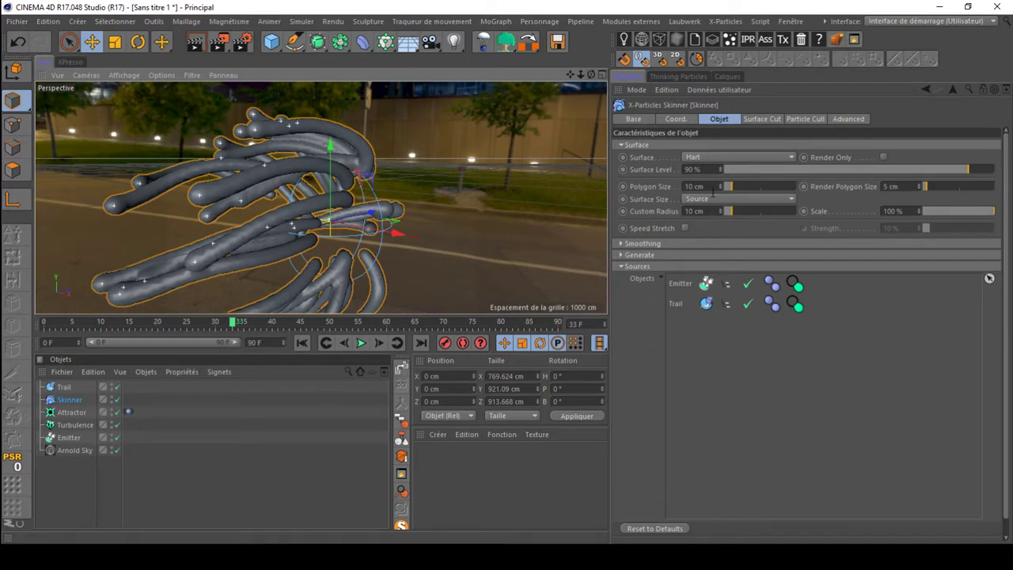
Step: Try the Links, RenderMan, Geiss and Wyvill surface types on the Skinner
{"action": "left_click", "coordinate": [696, 157]}
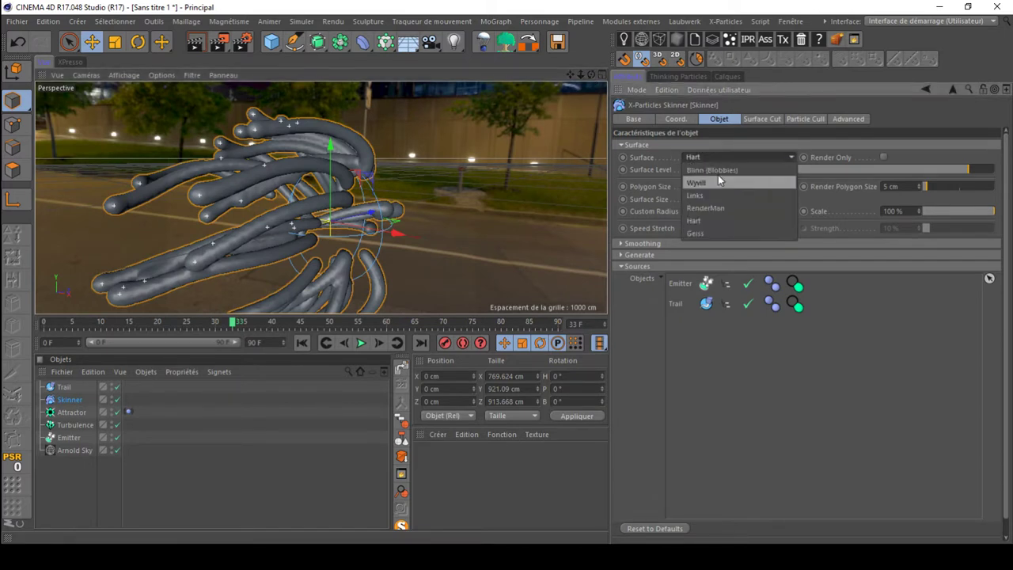
{"action": "left_click", "coordinate": [717, 194]}
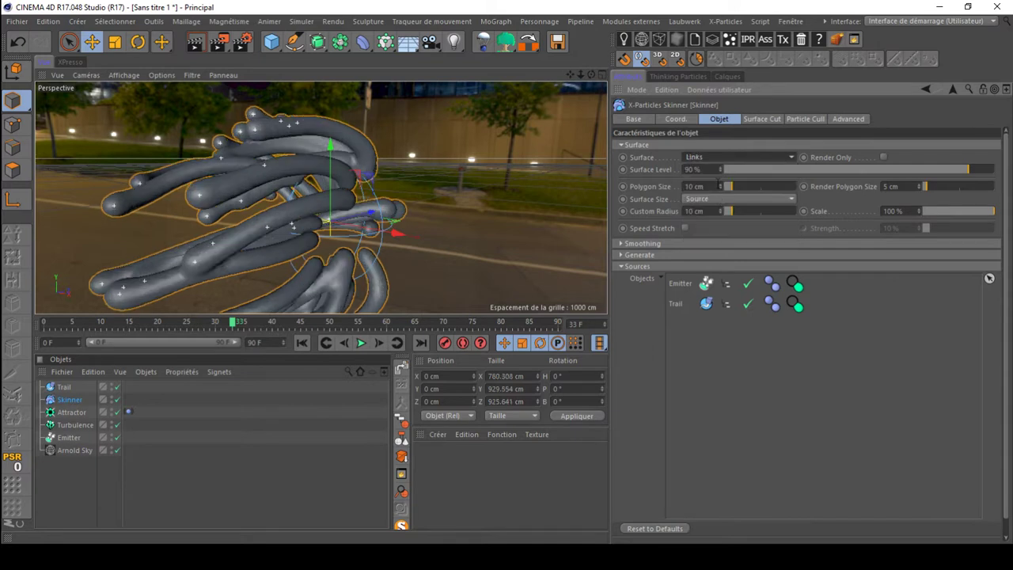
{"action": "left_click", "coordinate": [713, 159]}
{"action": "left_click", "coordinate": [712, 209]}
{"action": "left_click", "coordinate": [709, 156]}
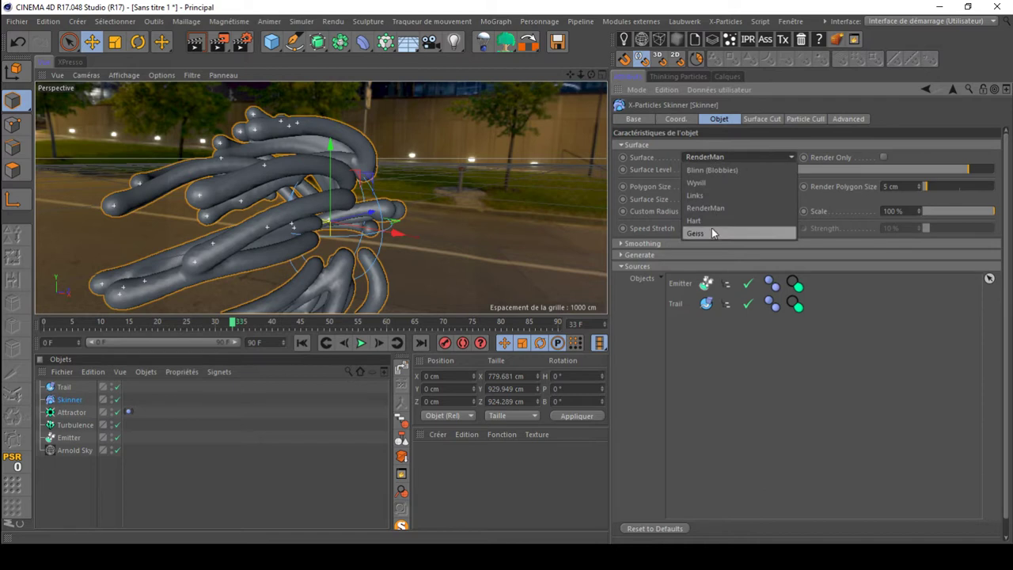
{"action": "left_click", "coordinate": [711, 228]}
{"action": "left_click", "coordinate": [703, 155]}
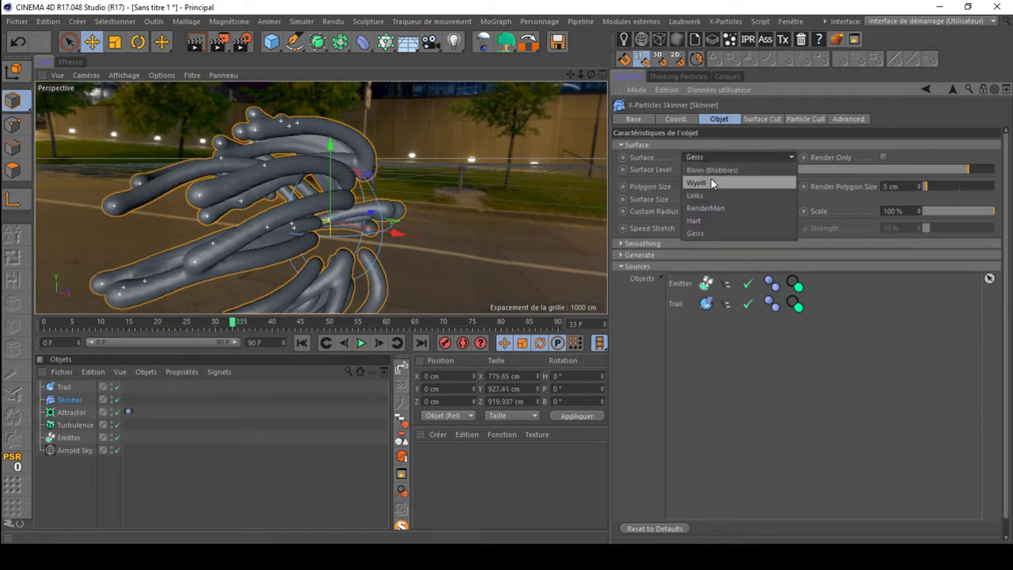
{"action": "left_click", "coordinate": [709, 174]}
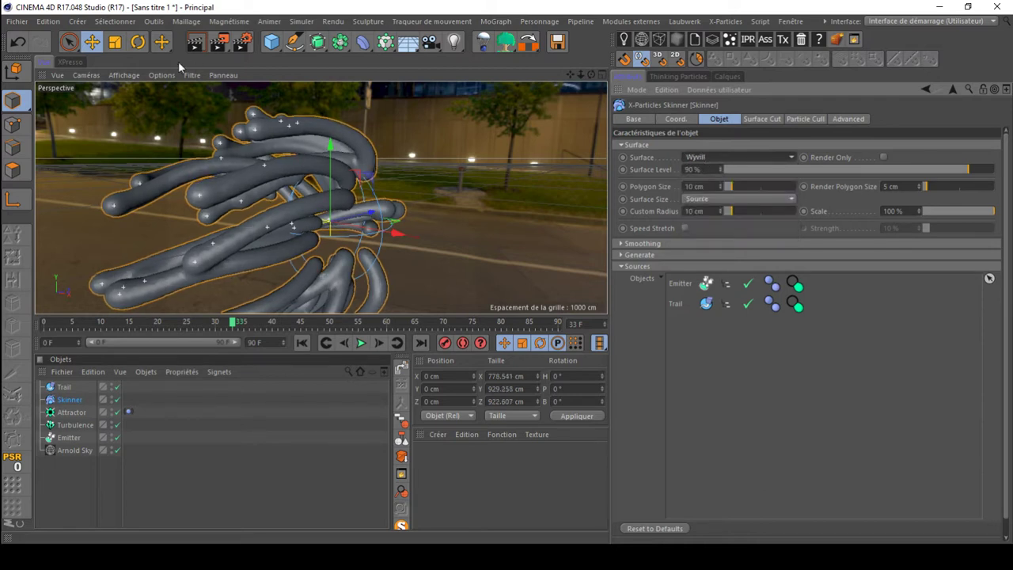
Step: Display the mesh lines over the shading in the viewport and switch the Skinner's surface type to Links
{"action": "left_click", "coordinate": [126, 75]}
{"action": "left_click", "coordinate": [132, 106]}
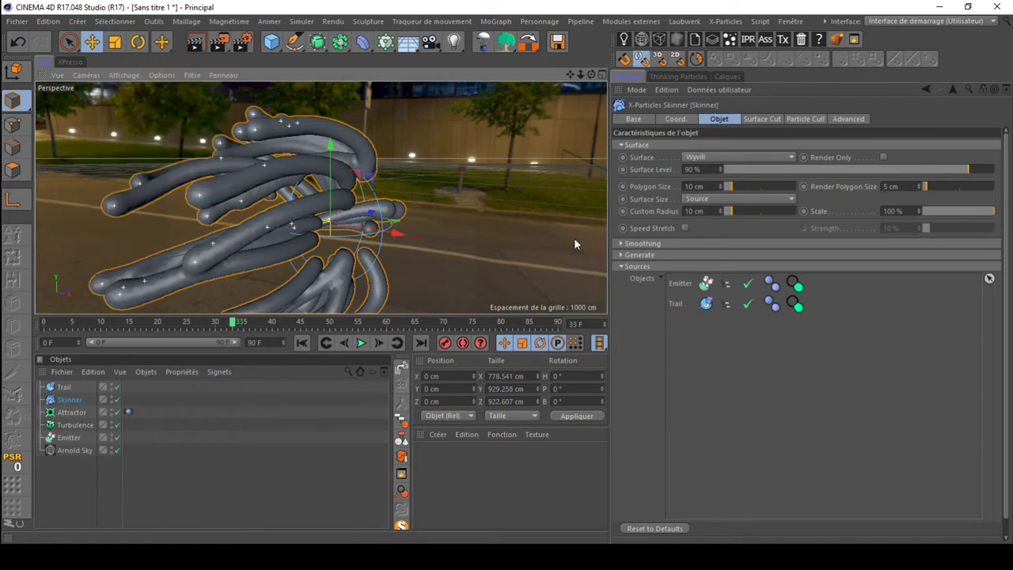
{"action": "left_click", "coordinate": [713, 159]}
{"action": "left_click", "coordinate": [725, 197]}
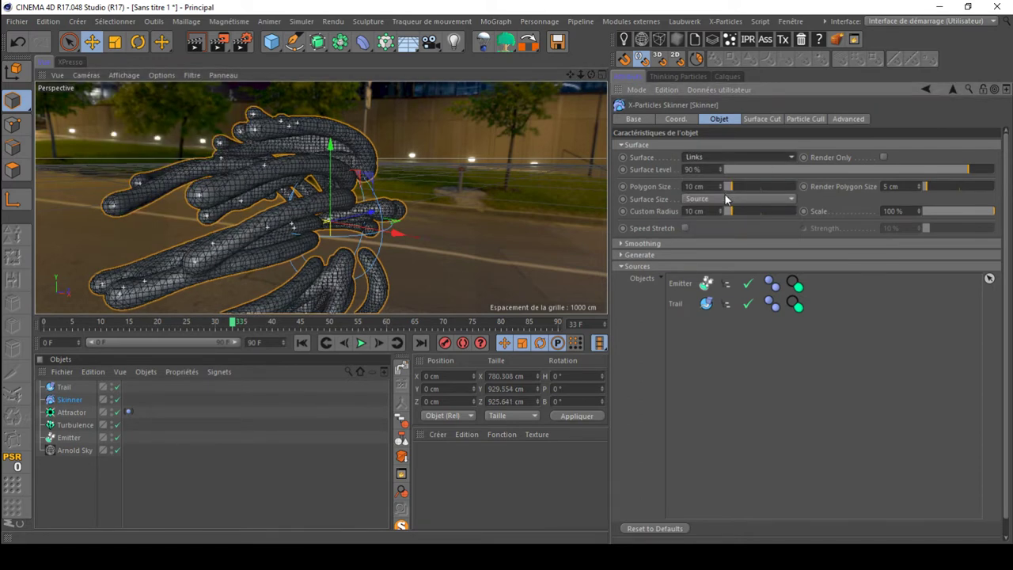
Step: Compare the Hart and Wyvill surface types on the Skinner's mesh
{"action": "left_click", "coordinate": [723, 156]}
{"action": "left_click", "coordinate": [723, 220]}
{"action": "left_click", "coordinate": [718, 159]}
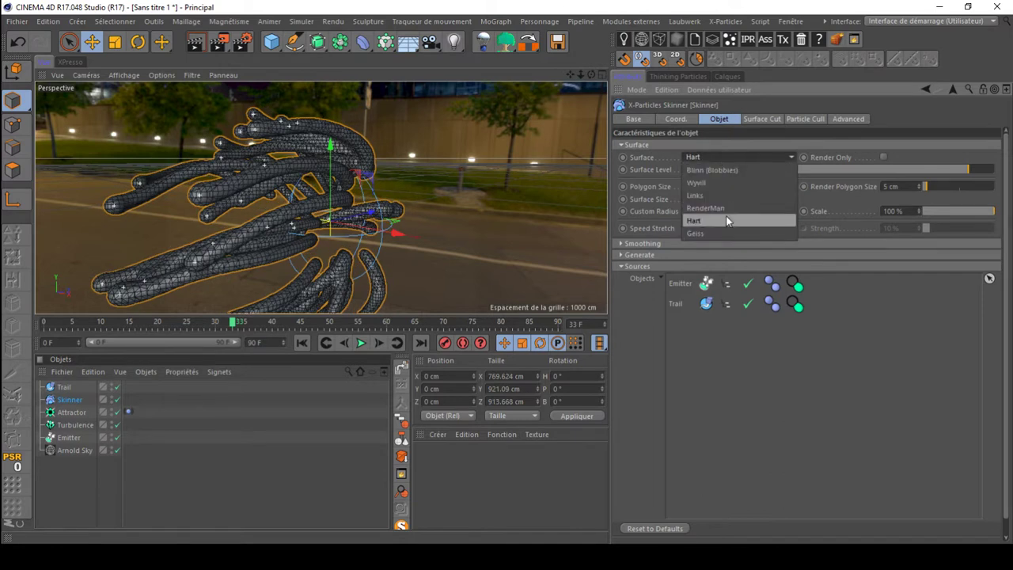
{"action": "left_click", "coordinate": [725, 221]}
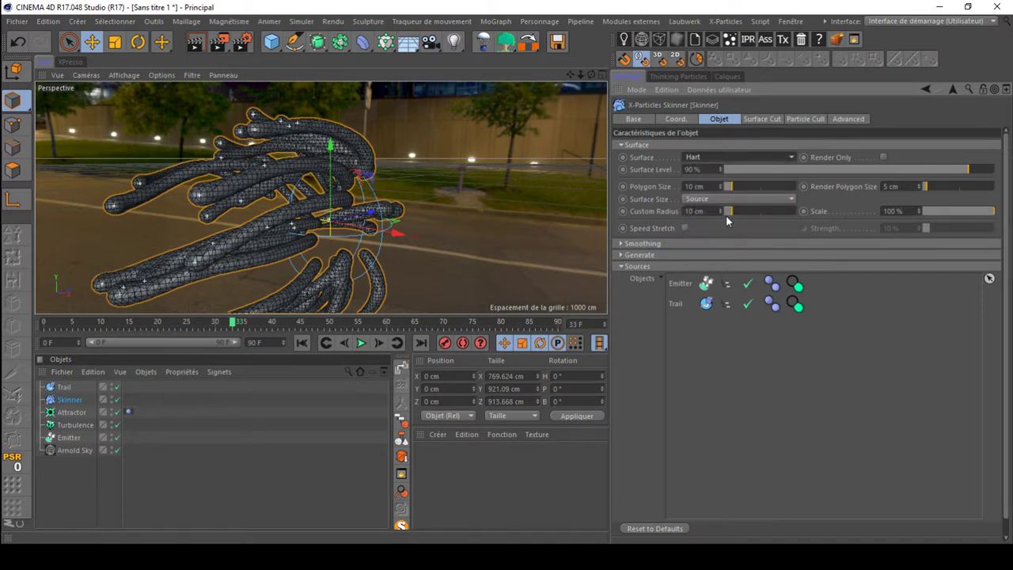
{"action": "left_click", "coordinate": [710, 157]}
{"action": "left_click", "coordinate": [716, 183]}
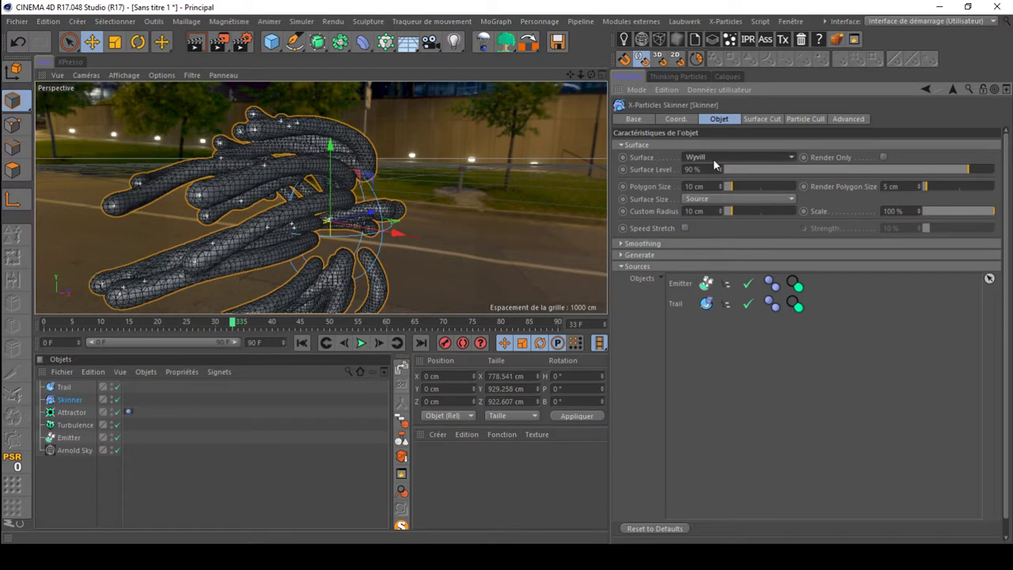
Step: Set the Skinner's surface type to Blinn (Blobbies) and lower its surface level to 4%
{"action": "left_click", "coordinate": [710, 157]}
{"action": "left_click", "coordinate": [717, 169]}
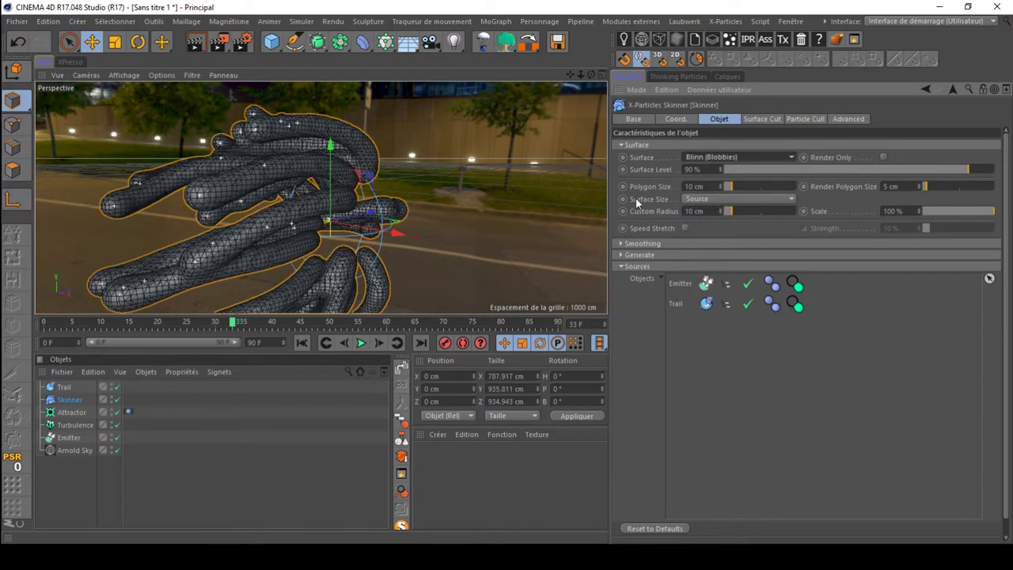
{"action": "left_click", "coordinate": [772, 169]}
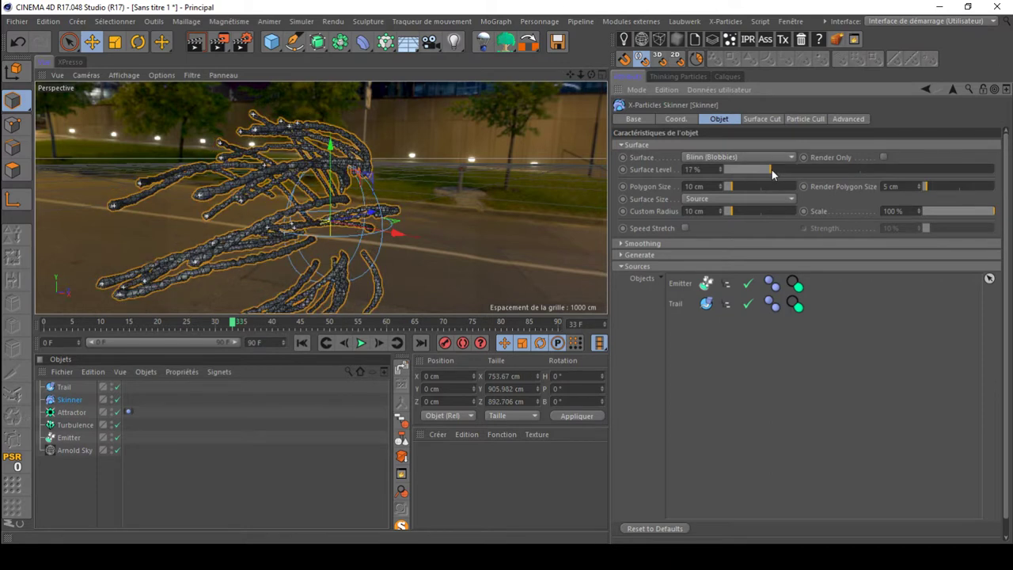
{"action": "left_click_drag", "start_coordinate": [771, 169], "coordinate": [731, 170]}
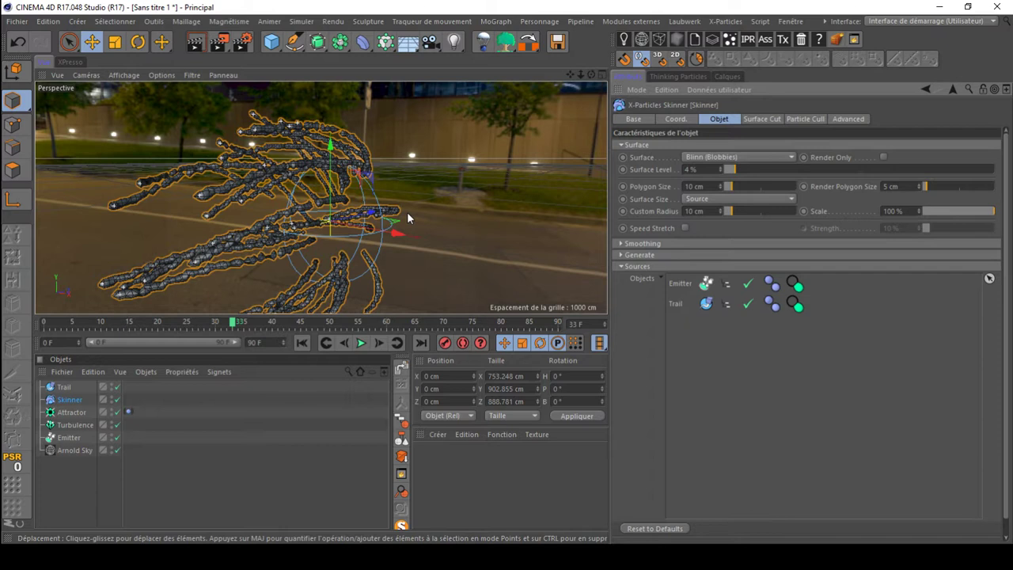
{"action": "scroll", "coordinate": [253, 182], "scroll_direction": "up", "scroll_amount": 3}
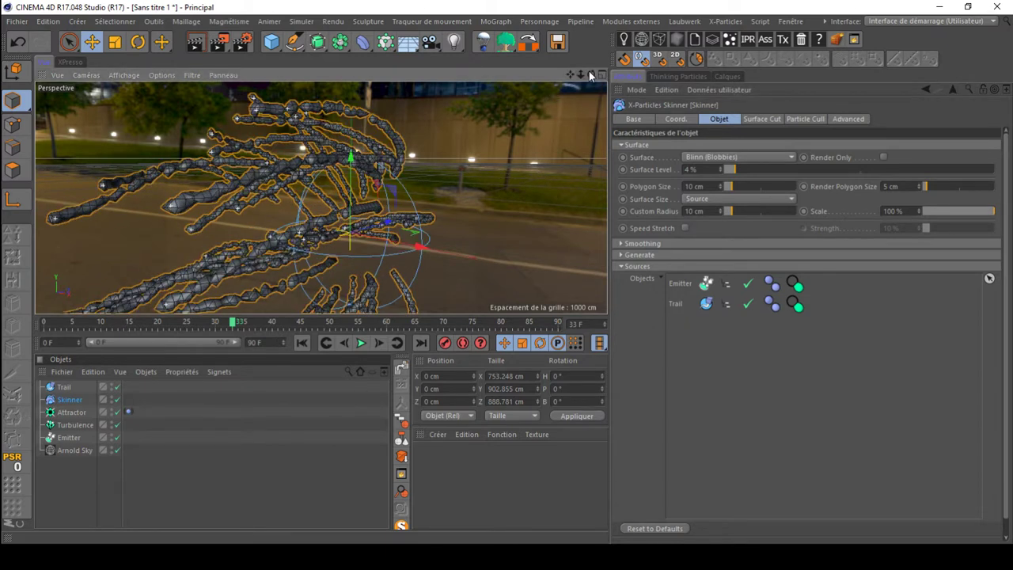
{"action": "left_click_drag", "start_coordinate": [589, 74], "coordinate": [487, 76]}
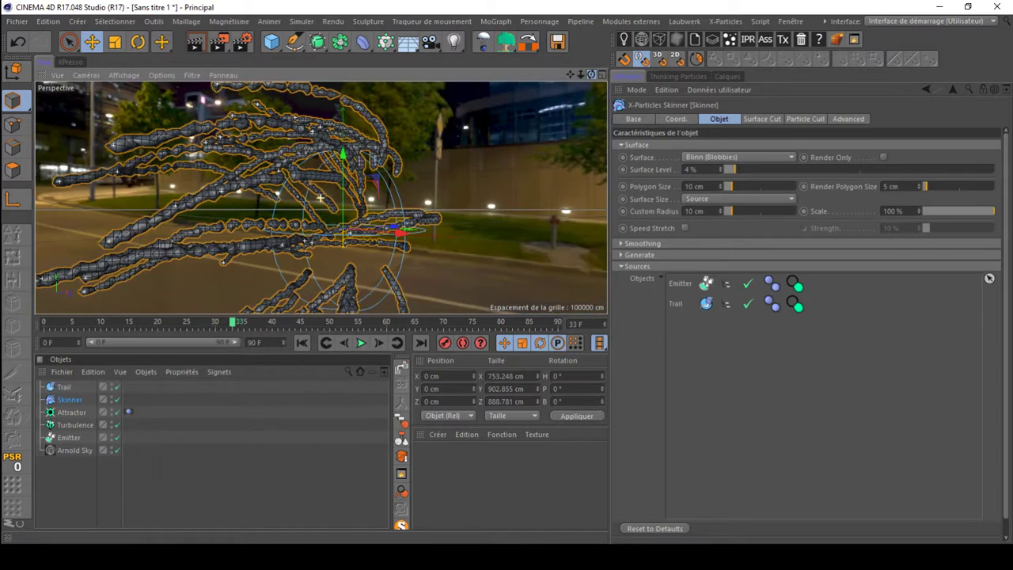
{"action": "left_click_drag", "start_coordinate": [571, 74], "coordinate": [635, 103]}
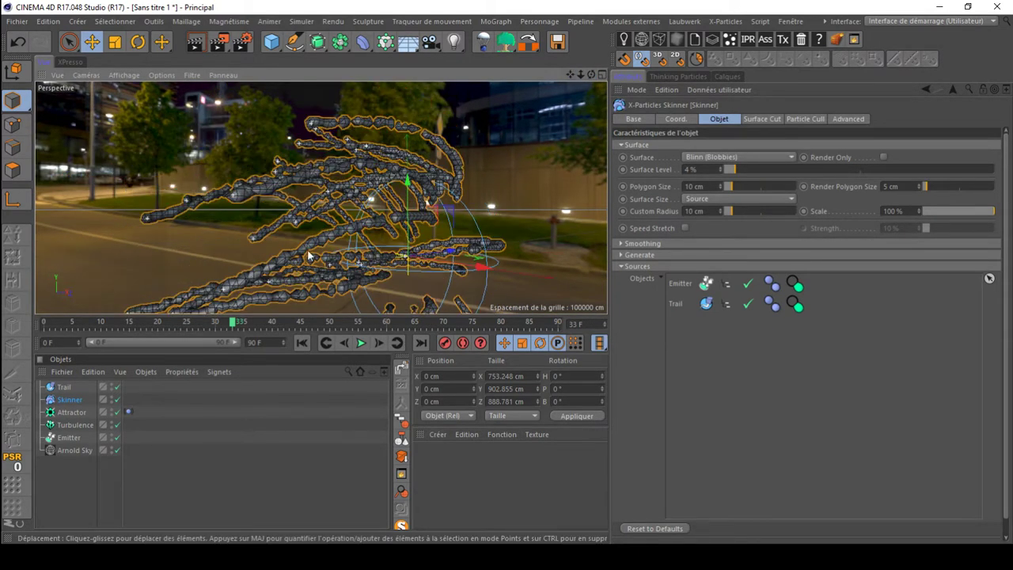
{"action": "left_click_drag", "start_coordinate": [590, 74], "coordinate": [649, 90]}
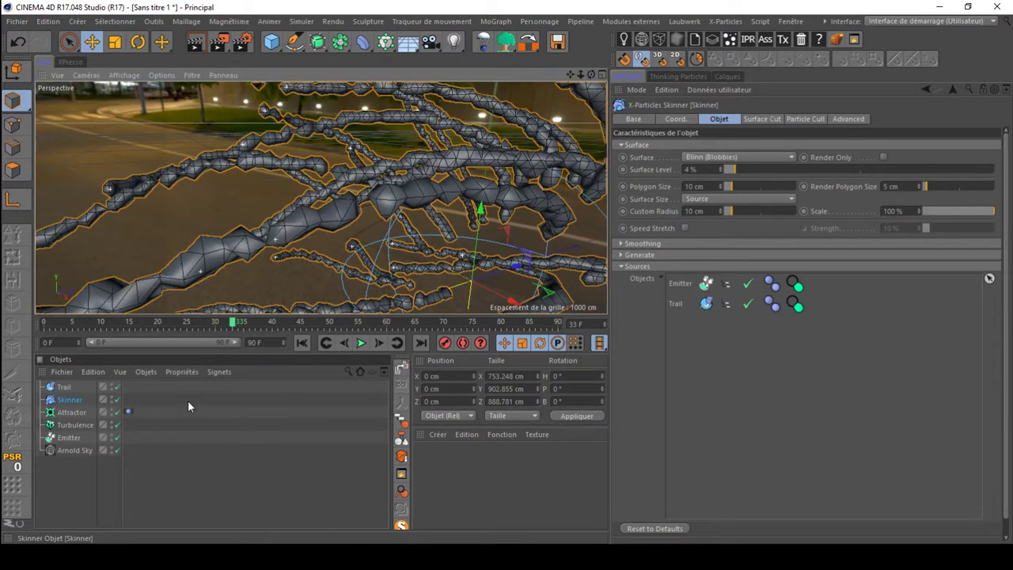
Step: Add a Subdivision Surface, make the Skinner its child to smooth the mesh, and deselect all objects
{"action": "left_click", "coordinate": [316, 42]}
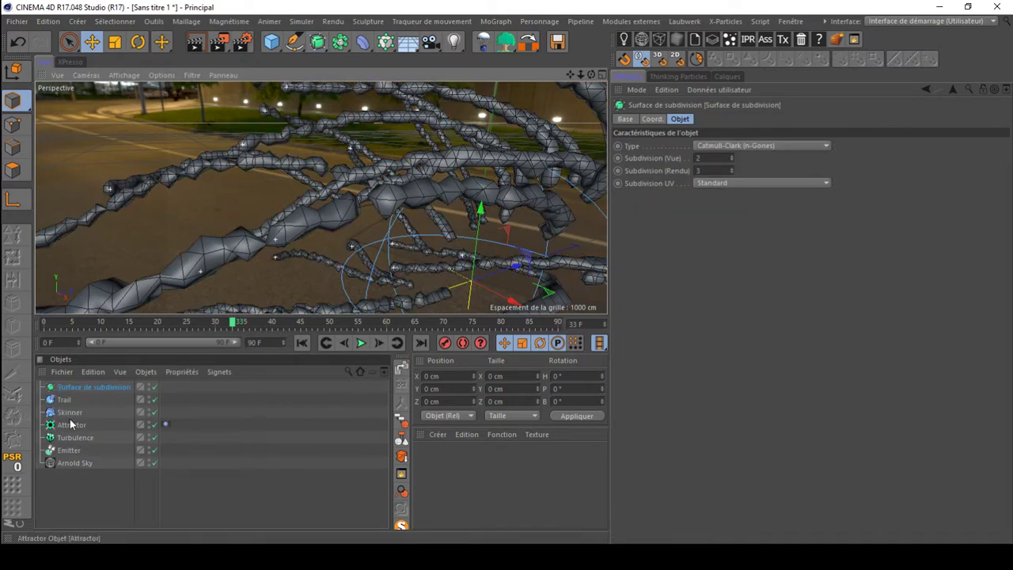
{"action": "mouse_move", "coordinate": [68, 412]}
{"action": "left_mouse_down"}
{"action": "mouse_move", "coordinate": [75, 392]}
{"action": "mouse_move", "coordinate": [67, 401]}
{"action": "left_mouse_up"}
{"action": "left_click", "coordinate": [40, 387]}
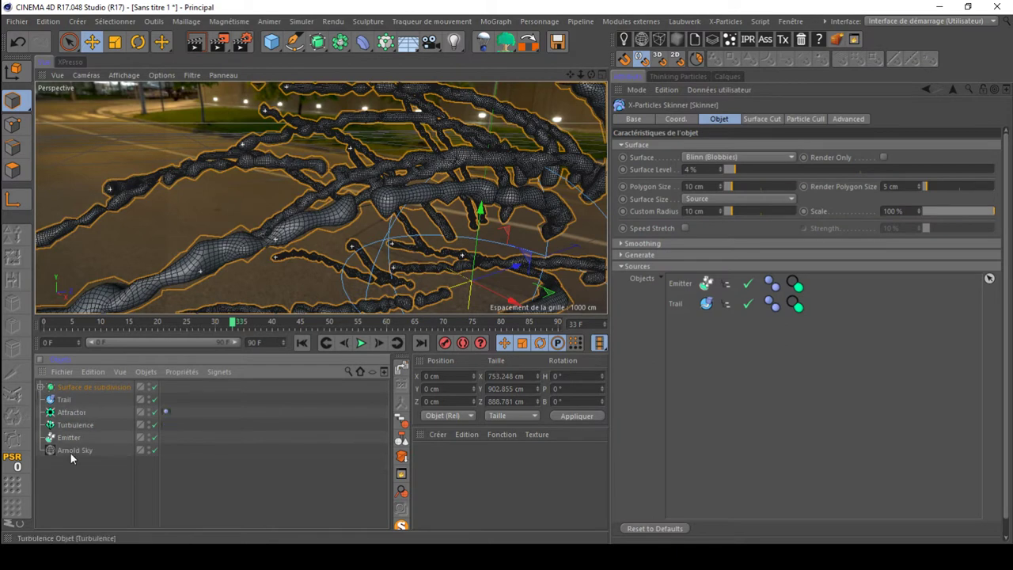
{"action": "left_click", "coordinate": [69, 478]}
{"action": "left_click_drag", "start_coordinate": [589, 73], "coordinate": [320, 198]}
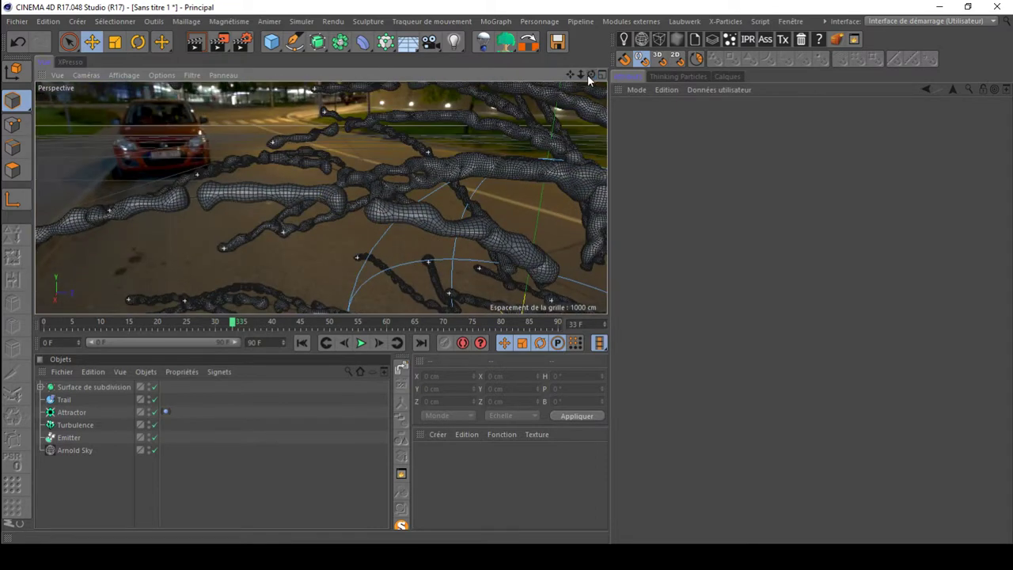
Step: Raise the surface level of the Skinner under the Subdivision Surface to 82% and inspect the thickened mesh up close
{"action": "left_click_drag", "start_coordinate": [587, 75], "coordinate": [586, 71]}
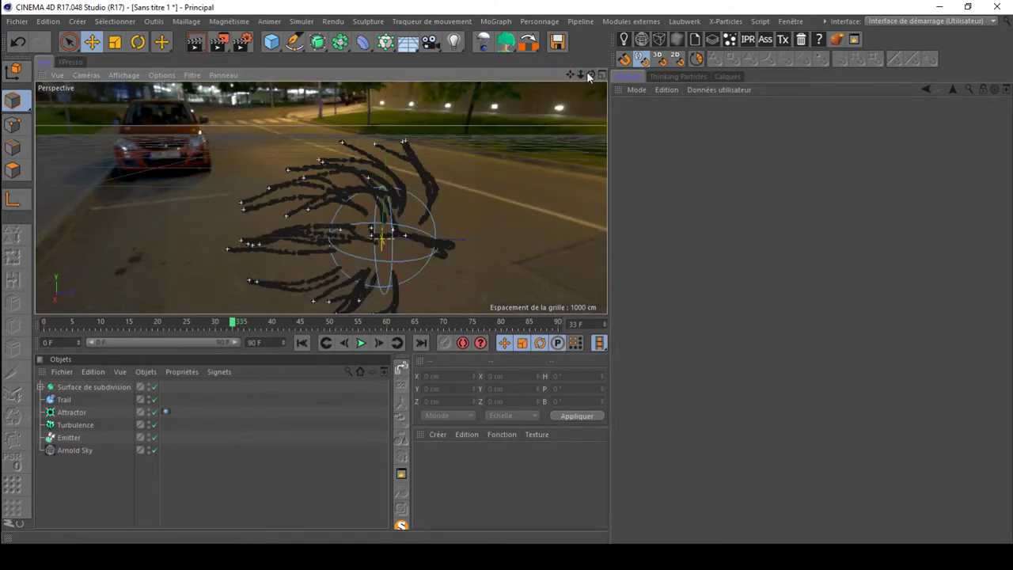
{"action": "scroll", "coordinate": [319, 185], "scroll_direction": "up", "scroll_amount": 5}
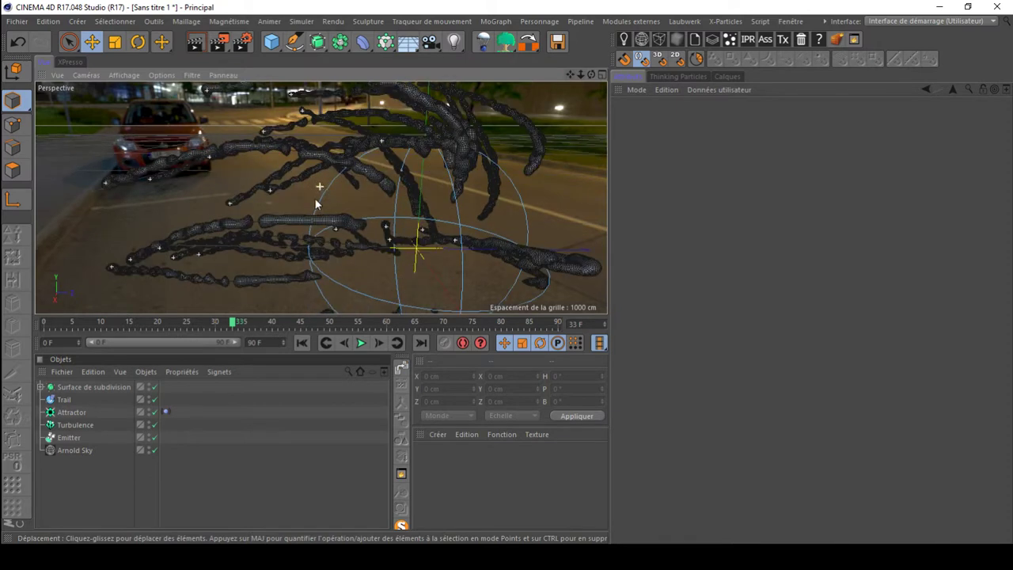
{"action": "left_click", "coordinate": [41, 387]}
{"action": "left_click", "coordinate": [76, 399]}
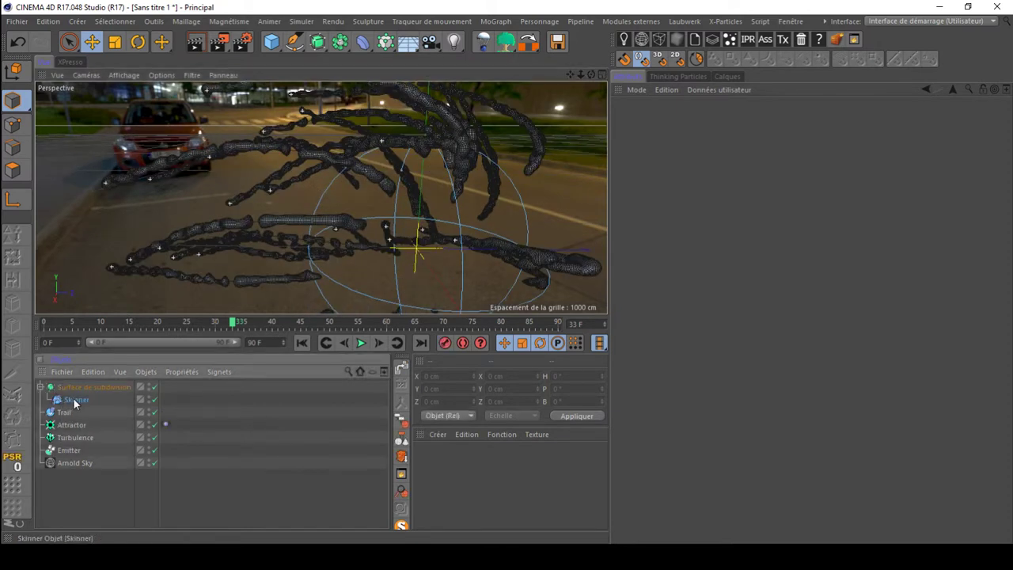
{"action": "left_click", "coordinate": [949, 169]}
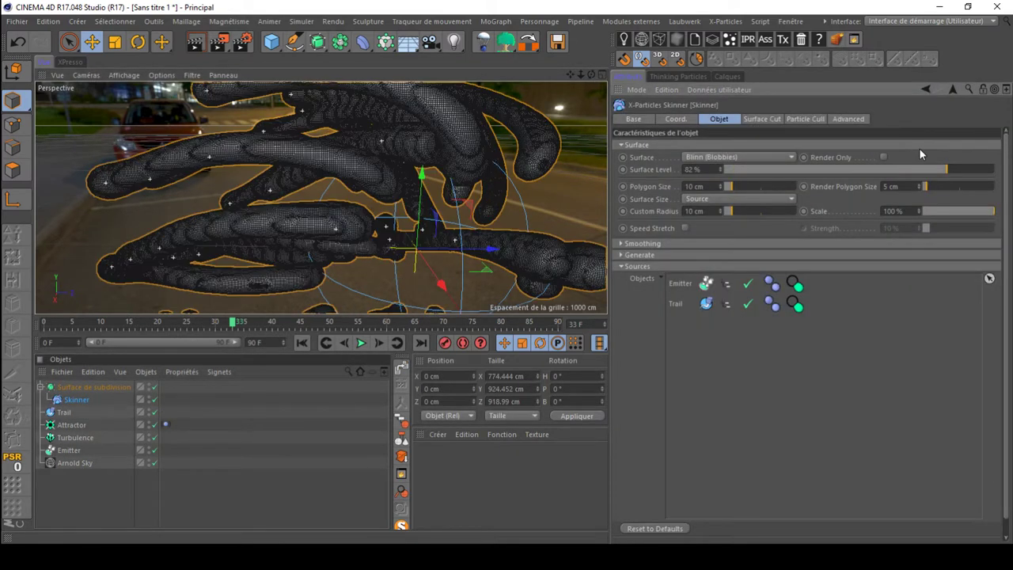
{"action": "left_click_drag", "start_coordinate": [591, 75], "coordinate": [735, 78]}
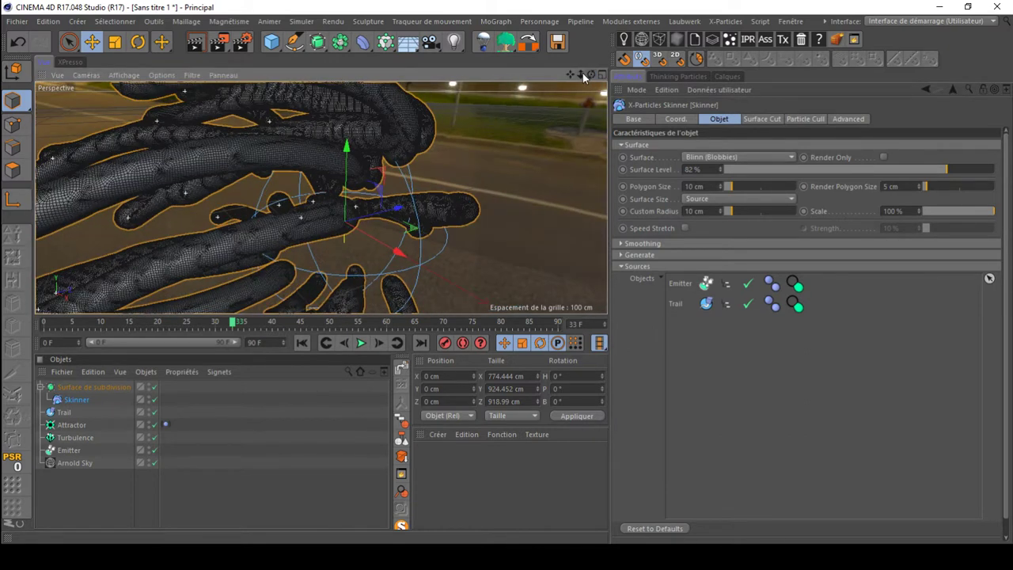
{"action": "left_click_drag", "start_coordinate": [582, 72], "coordinate": [530, 76]}
{"action": "scroll", "coordinate": [319, 198], "scroll_direction": "up", "scroll_amount": 10}
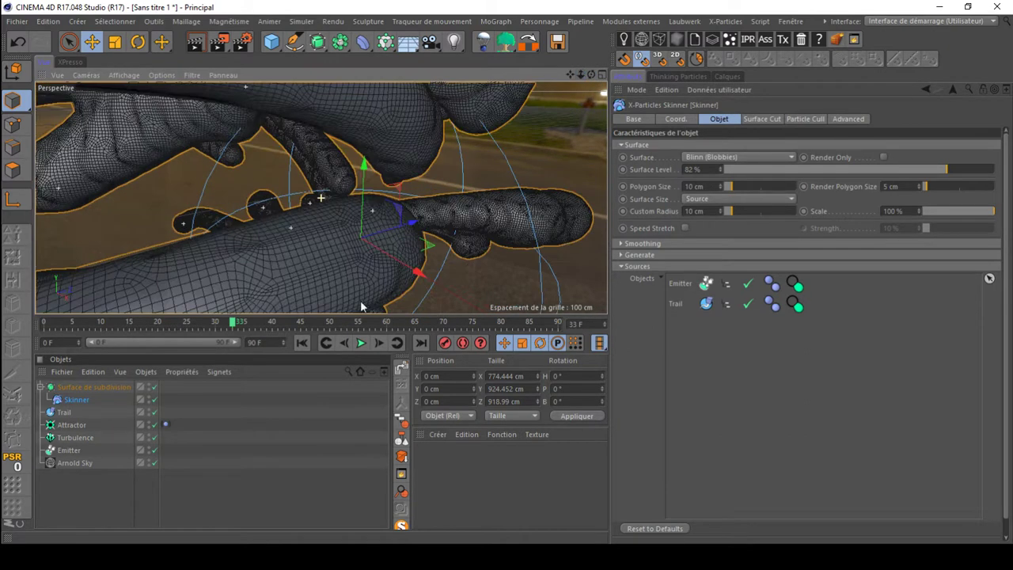
Step: Move the Skinner out of the Subdivision Surface, delete the Subdivision Surface, and frame the Skinner in the viewport
{"action": "left_click", "coordinate": [77, 386]}
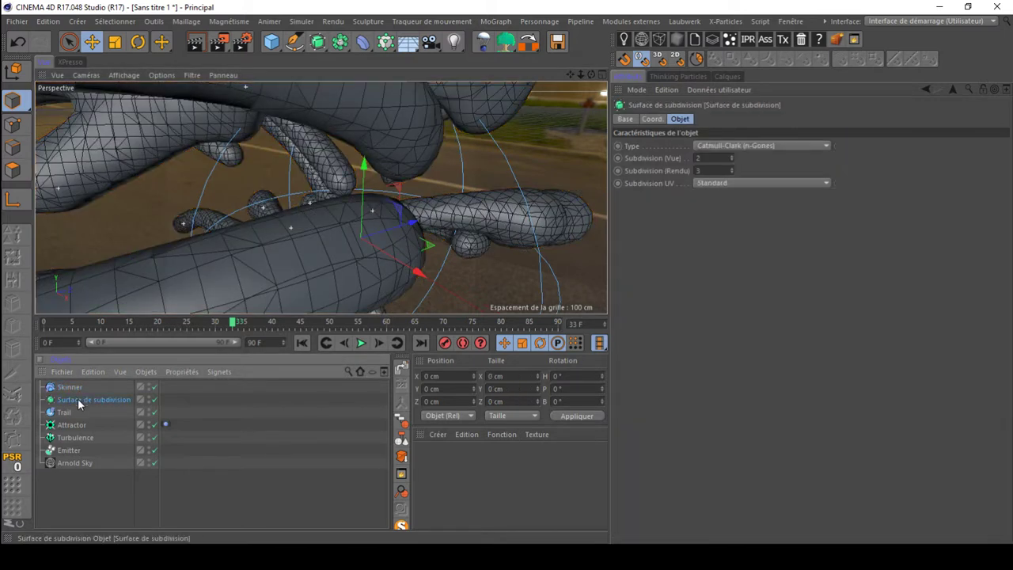
{"action": "key", "text": "Delete"}
{"action": "left_click", "coordinate": [70, 387]}
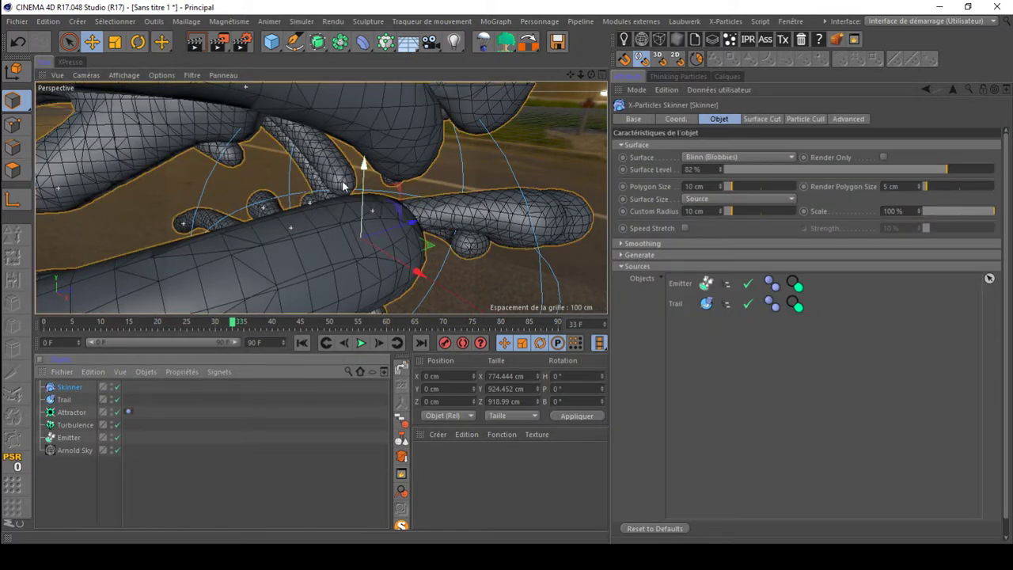
{"action": "key", "text": "h"}
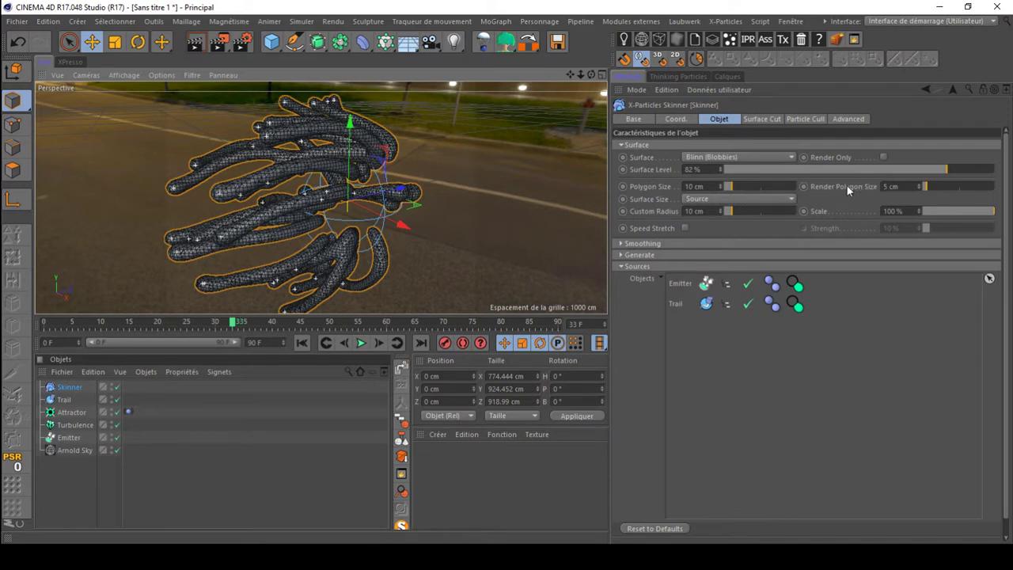
Step: Set the Skinner's polygon size to 5 cm to match its render polygon size
{"action": "left_click", "coordinate": [816, 188]}
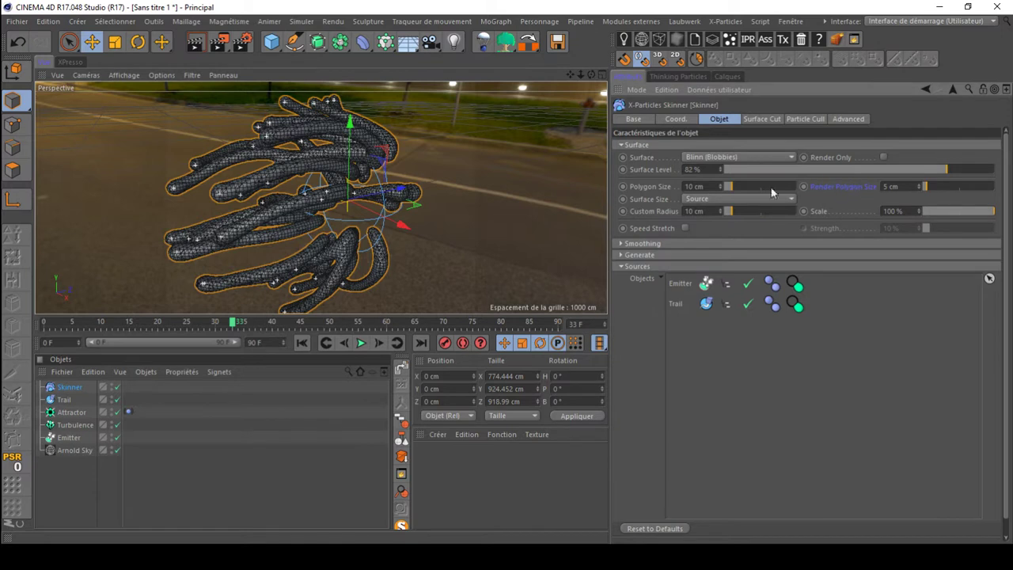
{"action": "left_click", "coordinate": [645, 186]}
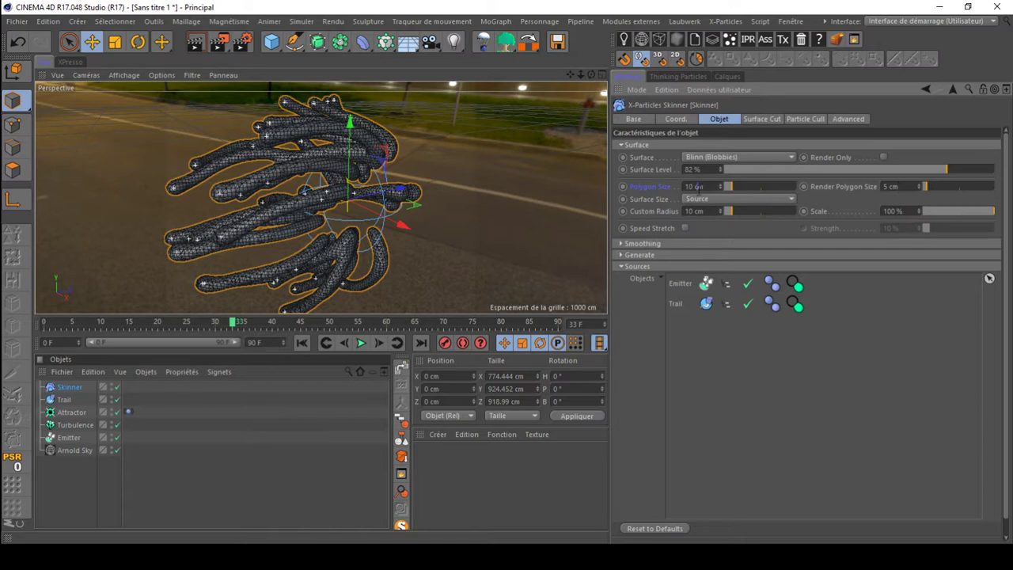
{"action": "double_click", "coordinate": [699, 186]}
{"action": "type", "text": "5"}
{"action": "key", "text": "Return"}
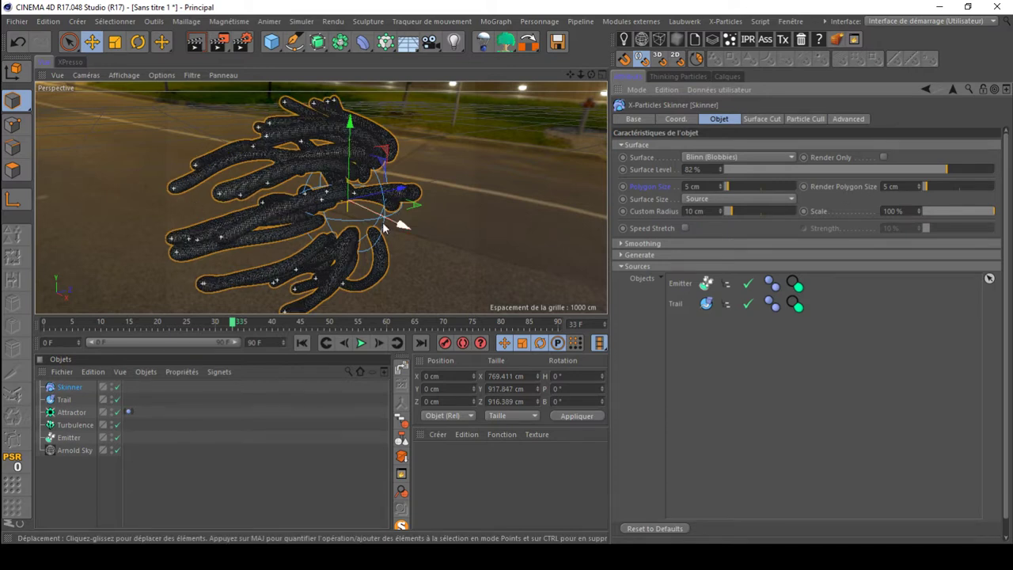
Step: Examine the Skinner's refined mesh density from close up and from several angles
{"action": "scroll", "coordinate": [289, 201], "scroll_direction": "up", "scroll_amount": 4}
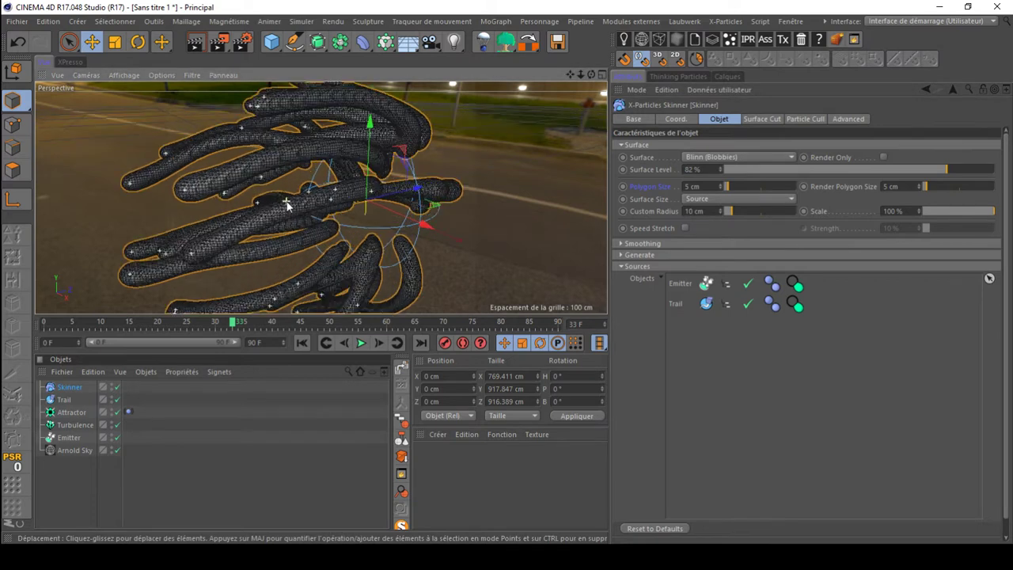
{"action": "left_click", "coordinate": [894, 187]}
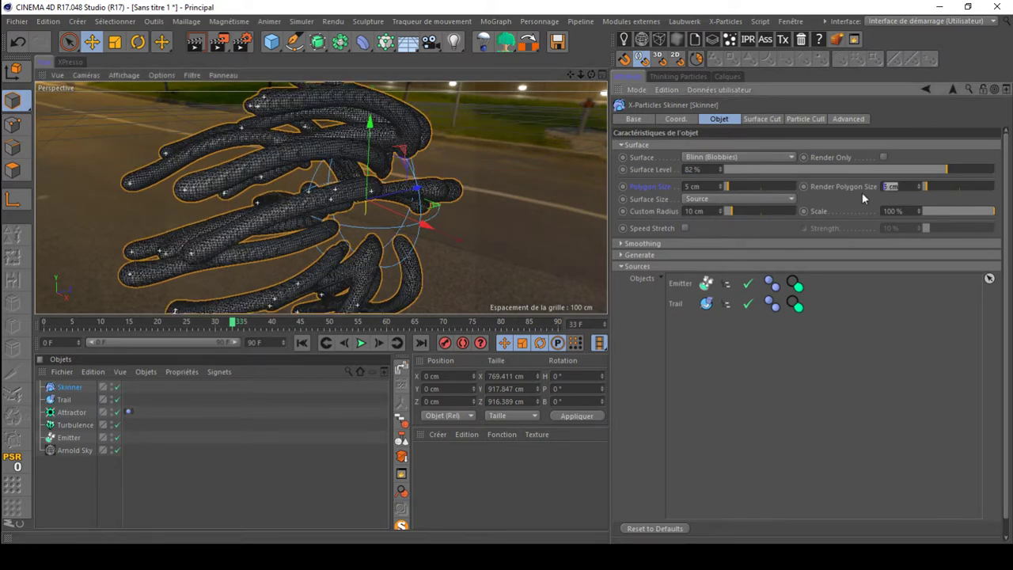
{"action": "left_click_drag", "start_coordinate": [591, 74], "coordinate": [518, 74]}
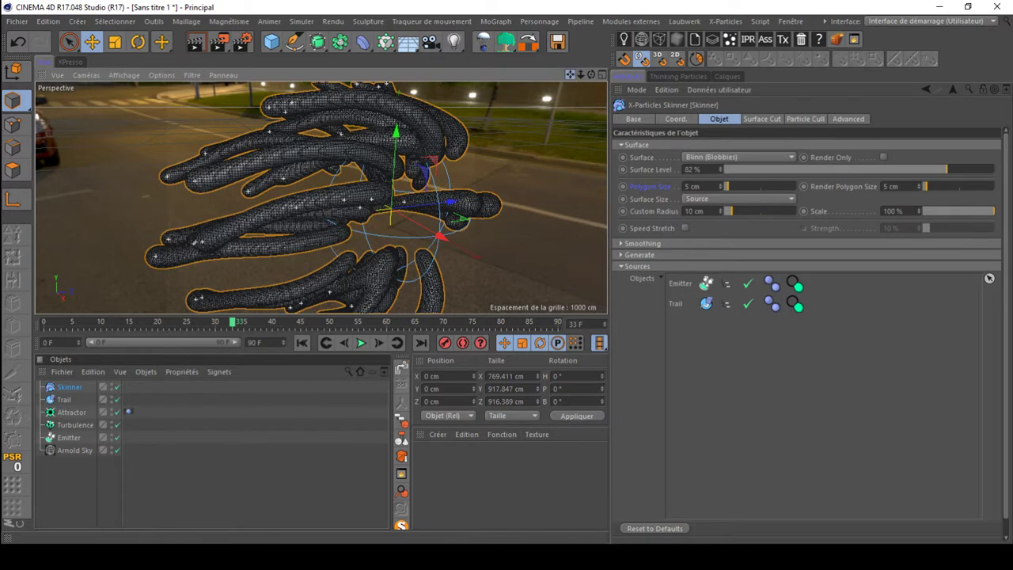
{"action": "left_click_drag", "start_coordinate": [570, 75], "coordinate": [629, 77]}
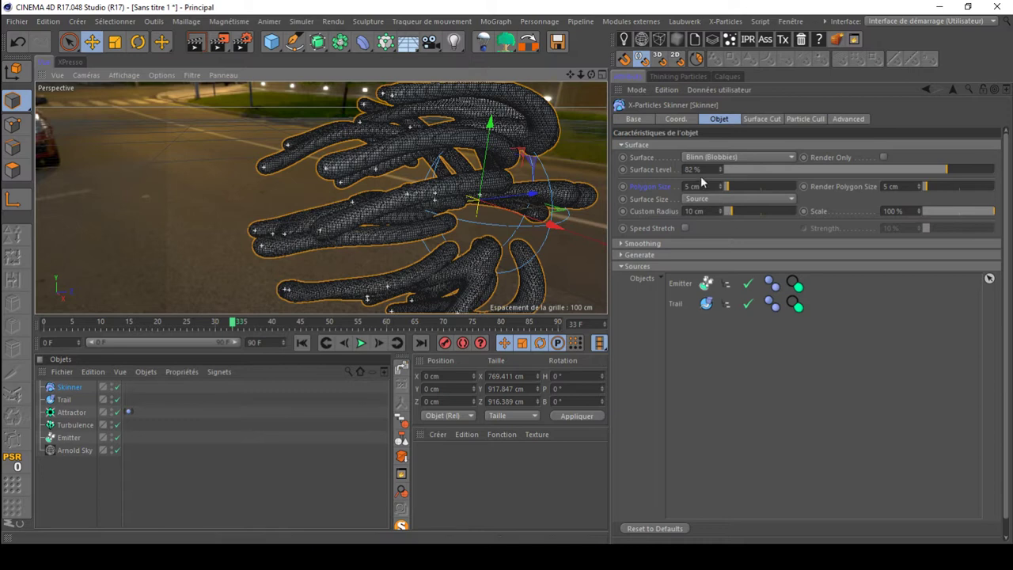
{"action": "scroll", "coordinate": [447, 194], "scroll_direction": "up", "scroll_amount": 5}
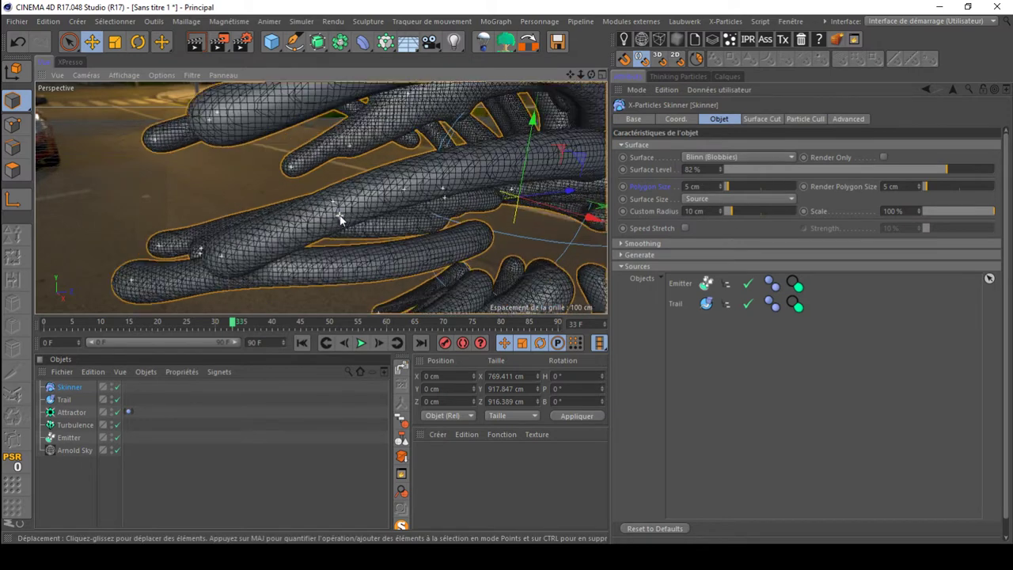
{"action": "scroll", "coordinate": [340, 220], "scroll_direction": "up", "scroll_amount": 2}
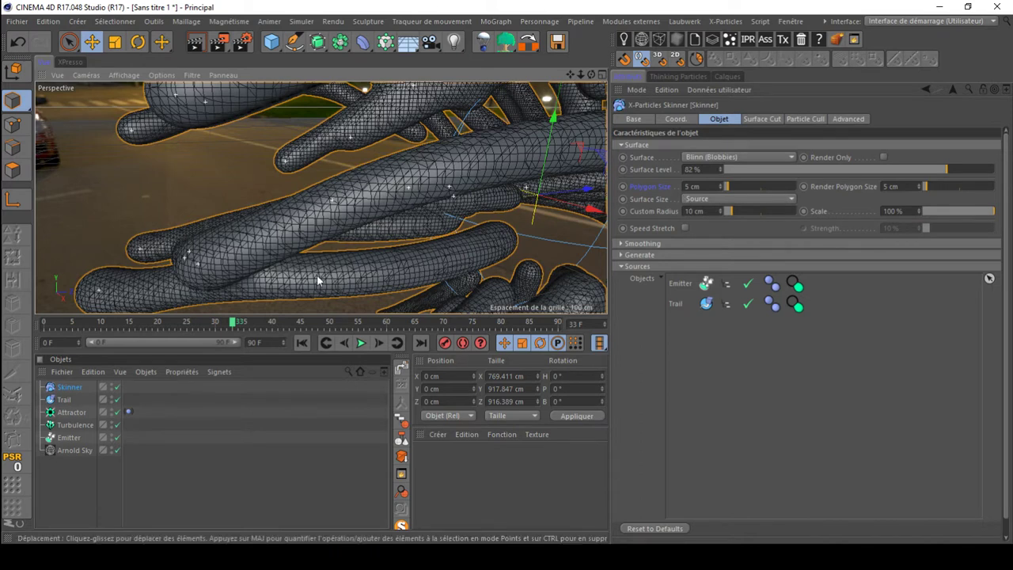
{"action": "scroll", "coordinate": [320, 274], "scroll_direction": "down", "scroll_amount": 3}
{"action": "scroll", "coordinate": [317, 273], "scroll_direction": "down", "scroll_amount": 2}
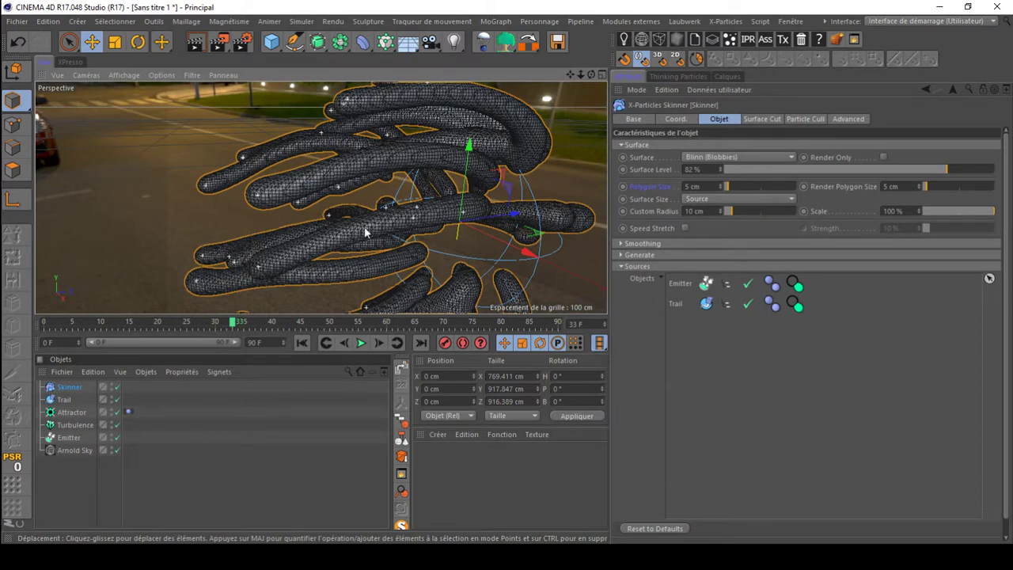
{"action": "scroll", "coordinate": [365, 229], "scroll_direction": "up", "scroll_amount": 3}
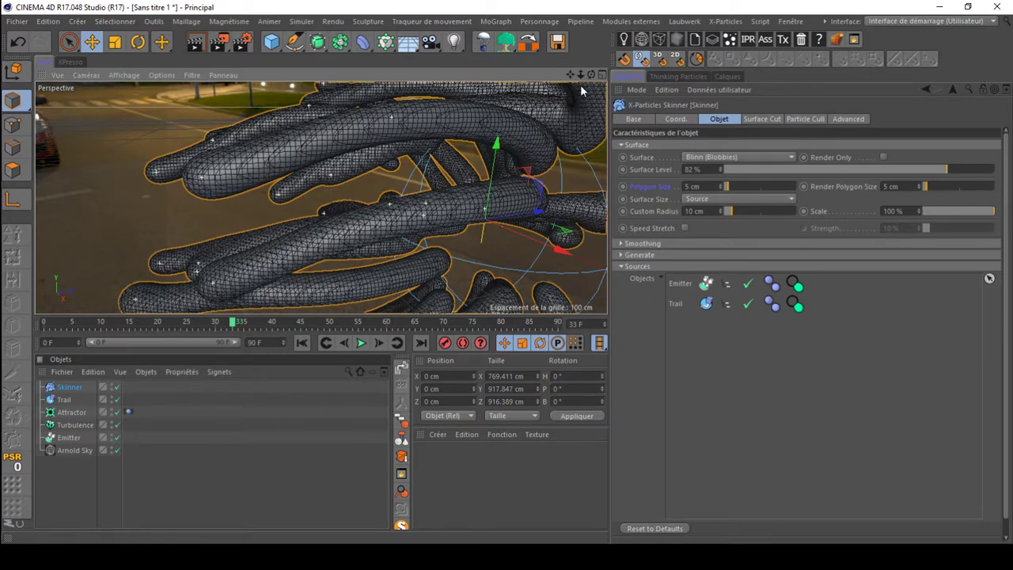
{"action": "mouse_move", "coordinate": [591, 75]}
{"action": "left_mouse_down"}
{"action": "mouse_move", "coordinate": [611, 61]}
{"action": "mouse_move", "coordinate": [596, 81]}
{"action": "left_mouse_up"}
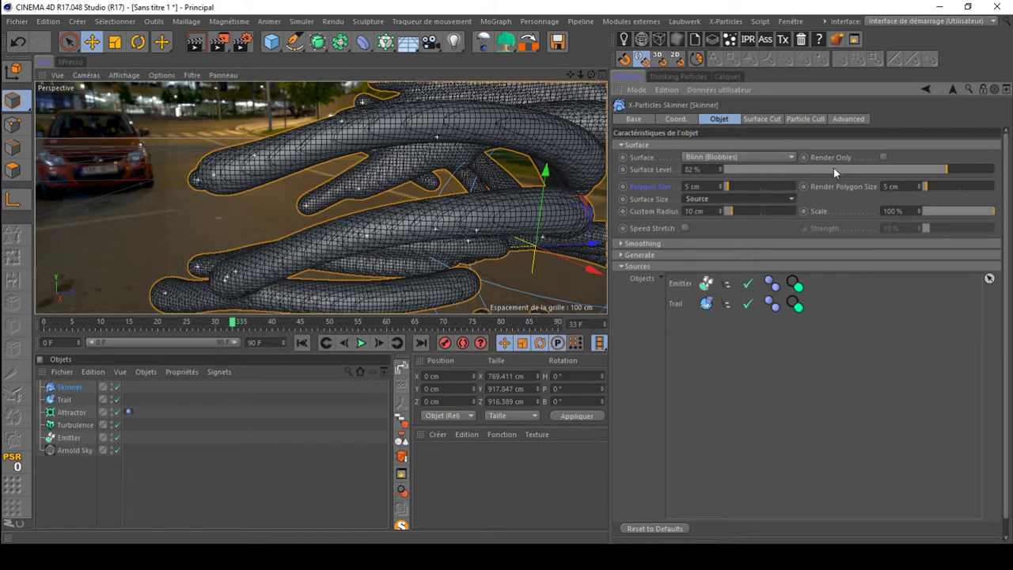
{"action": "left_click_drag", "start_coordinate": [581, 75], "coordinate": [633, 75]}
{"action": "left_click", "coordinate": [725, 21]}
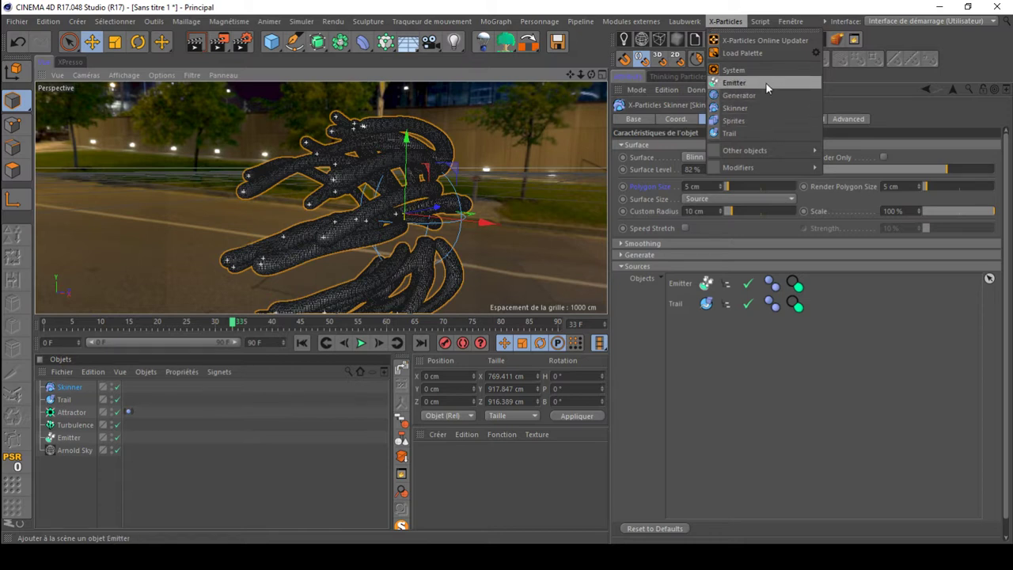
{"action": "mouse_move", "coordinate": [799, 152]}
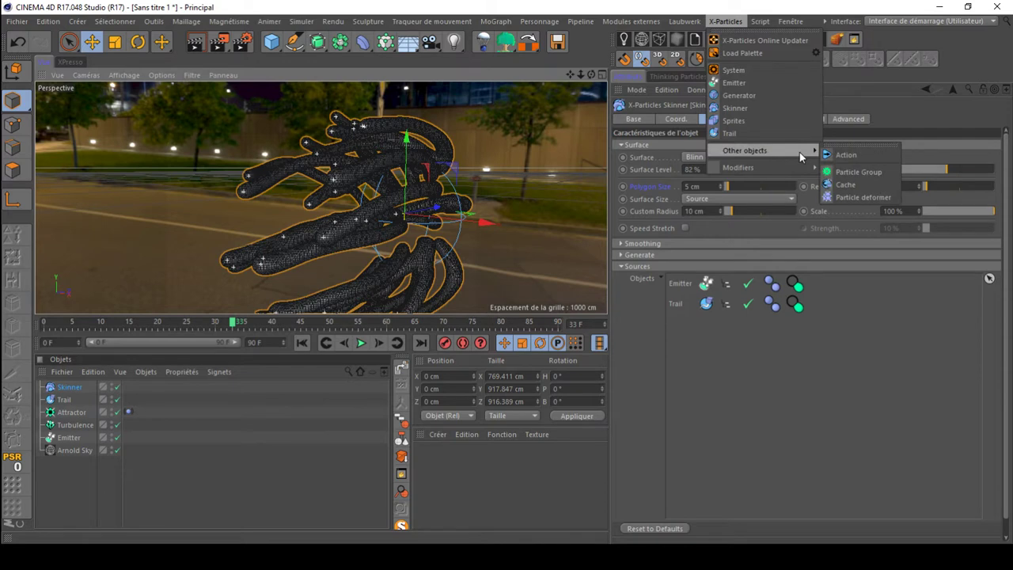
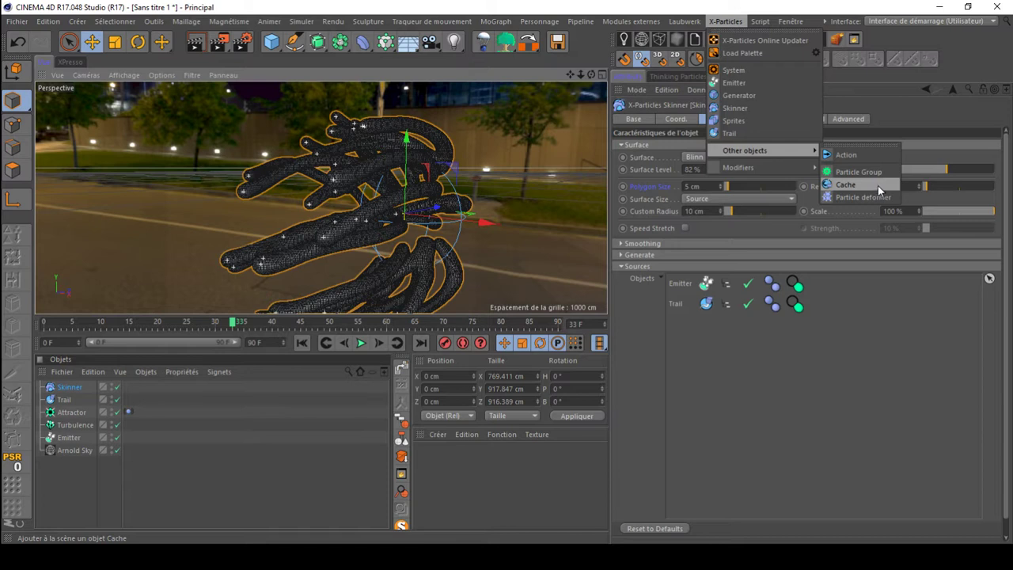
{"action": "left_click", "coordinate": [70, 466]}
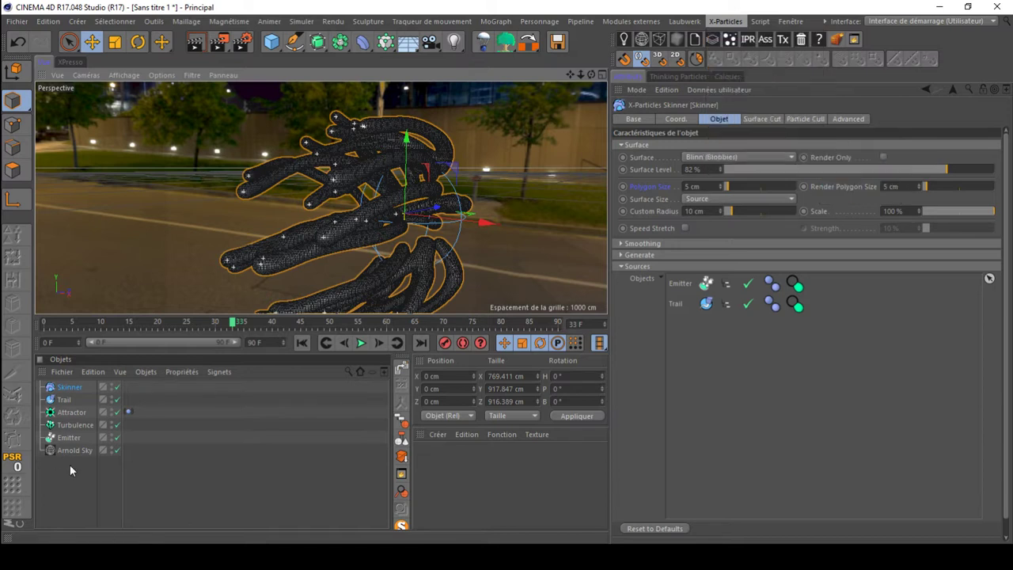
Step: Add an X-Particles Move Along Spline tag to the Attractor, view its settings, and delete the tag
{"action": "right_click", "coordinate": [70, 421]}
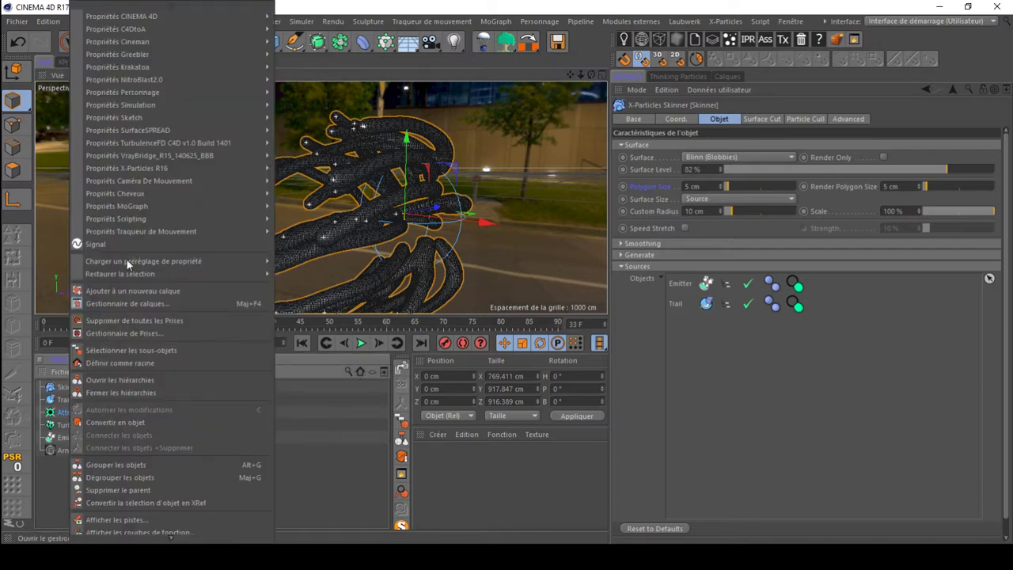
{"action": "mouse_move", "coordinate": [185, 129]}
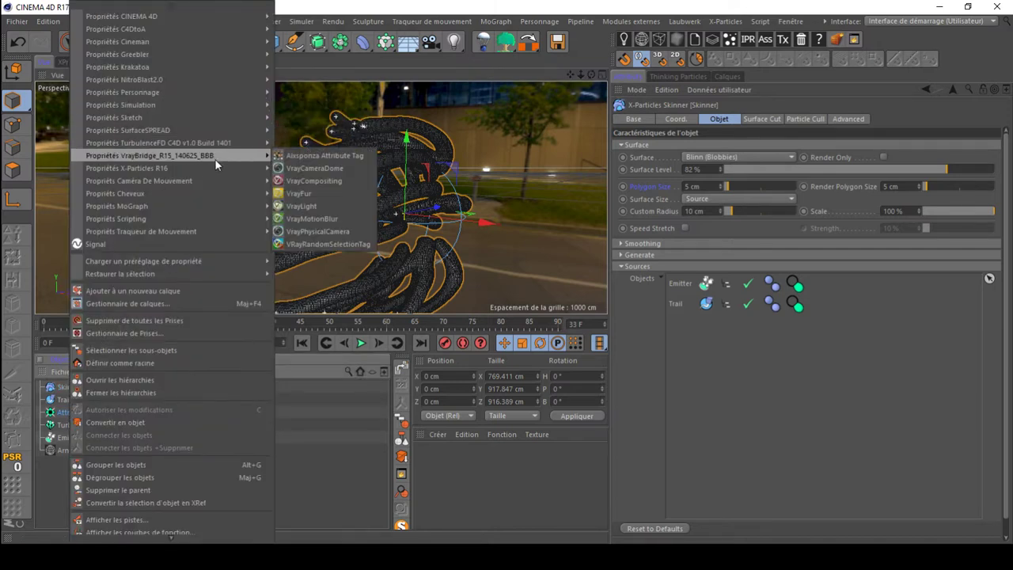
{"action": "mouse_move", "coordinate": [238, 168]}
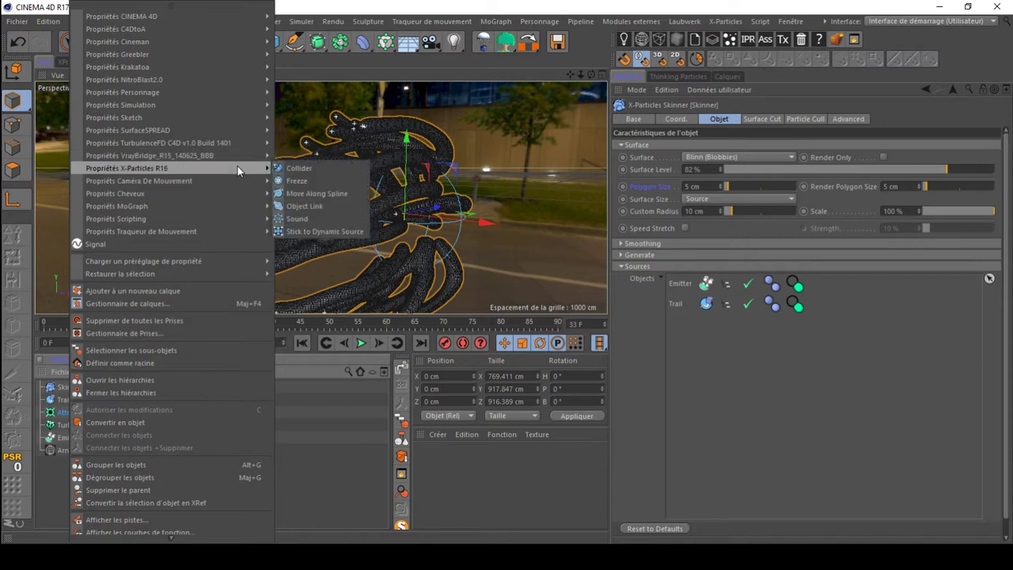
{"action": "left_click", "coordinate": [296, 194]}
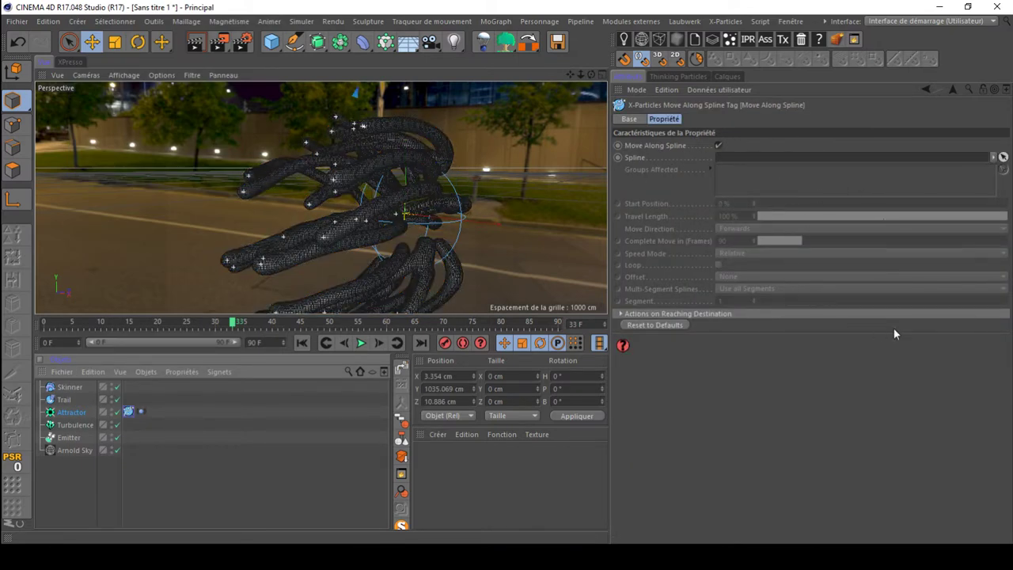
{"action": "left_click", "coordinate": [128, 412]}
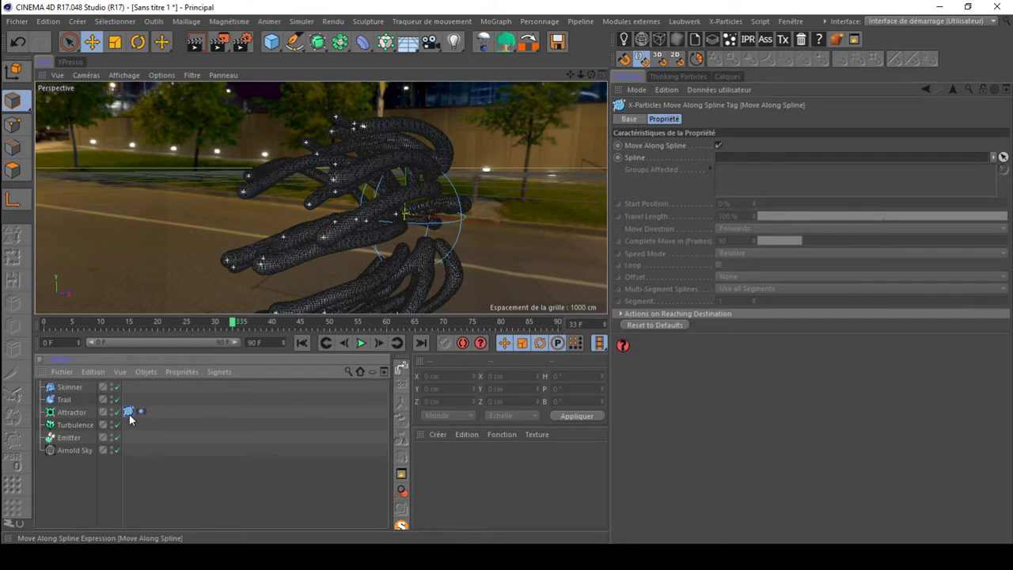
{"action": "key", "text": "Delete"}
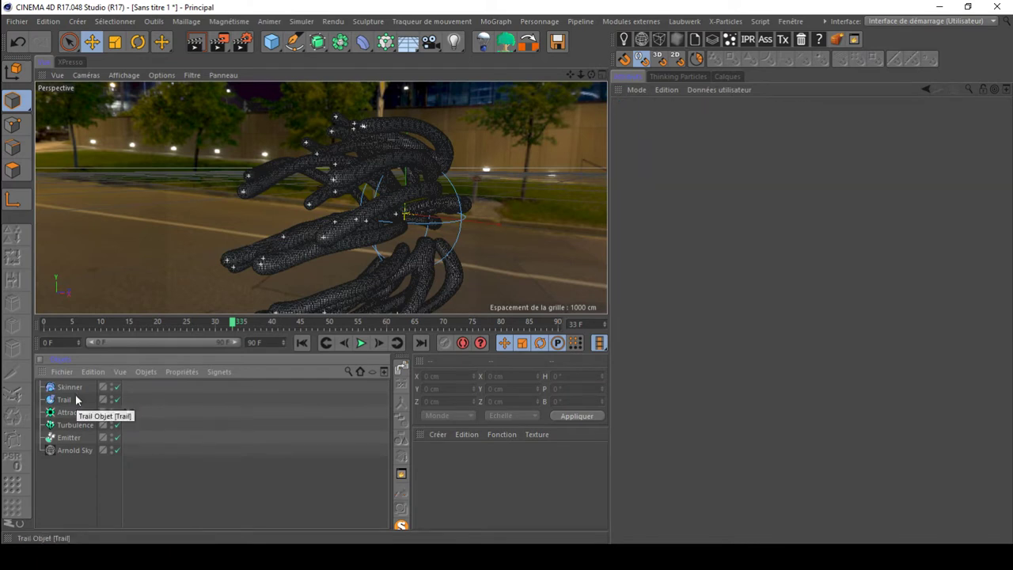
{"action": "right_click", "coordinate": [76, 399]}
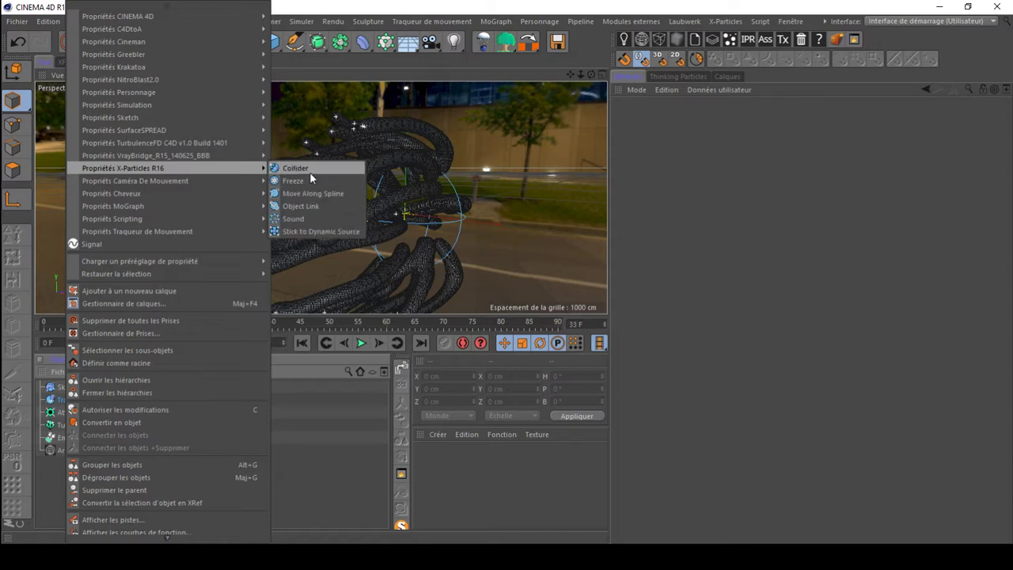
{"action": "left_click", "coordinate": [50, 464]}
Step: Add a sphere with a radius of about 257 cm and move it to about -497 cm on the Z axis
{"action": "left_click_drag", "start_coordinate": [271, 42], "coordinate": [601, 82]}
{"action": "left_click_drag", "start_coordinate": [431, 219], "coordinate": [389, 260]}
{"action": "left_click_drag", "start_coordinate": [592, 76], "coordinate": [555, 138]}
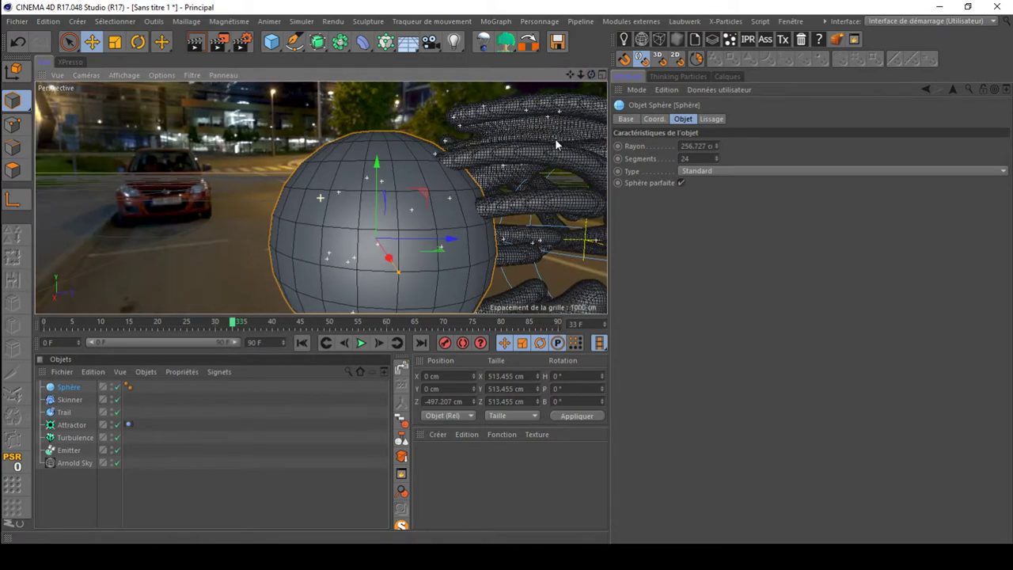
Step: Return the animation to frame 0 and set the Skinner's polygon size to 10 cm
{"action": "left_click", "coordinate": [301, 343]}
{"action": "left_click", "coordinate": [68, 399]}
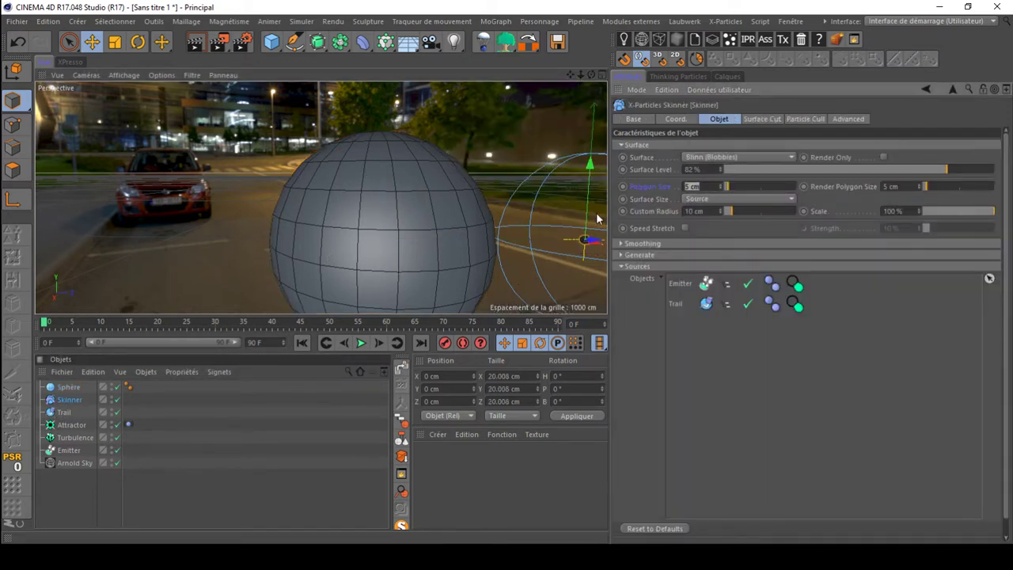
{"action": "mouse_move", "coordinate": [572, 76]}
{"action": "left_mouse_down"}
{"action": "mouse_move", "coordinate": [591, 75]}
{"action": "mouse_move", "coordinate": [574, 76]}
{"action": "left_mouse_up"}
Step: Add an X-Particles Collider tag to the sphere
{"action": "right_click", "coordinate": [67, 396]}
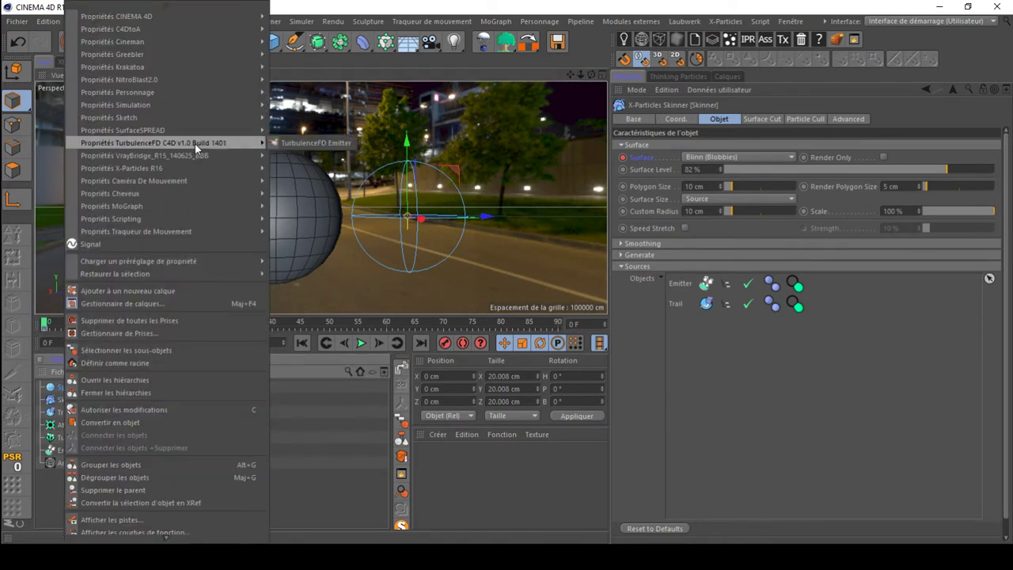
{"action": "mouse_move", "coordinate": [177, 116]}
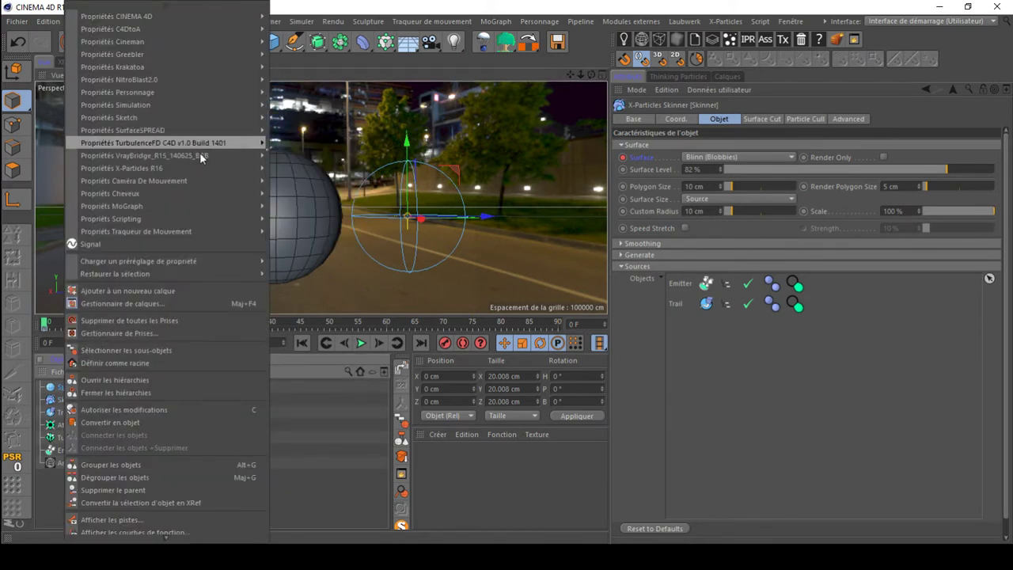
{"action": "left_click", "coordinate": [291, 168]}
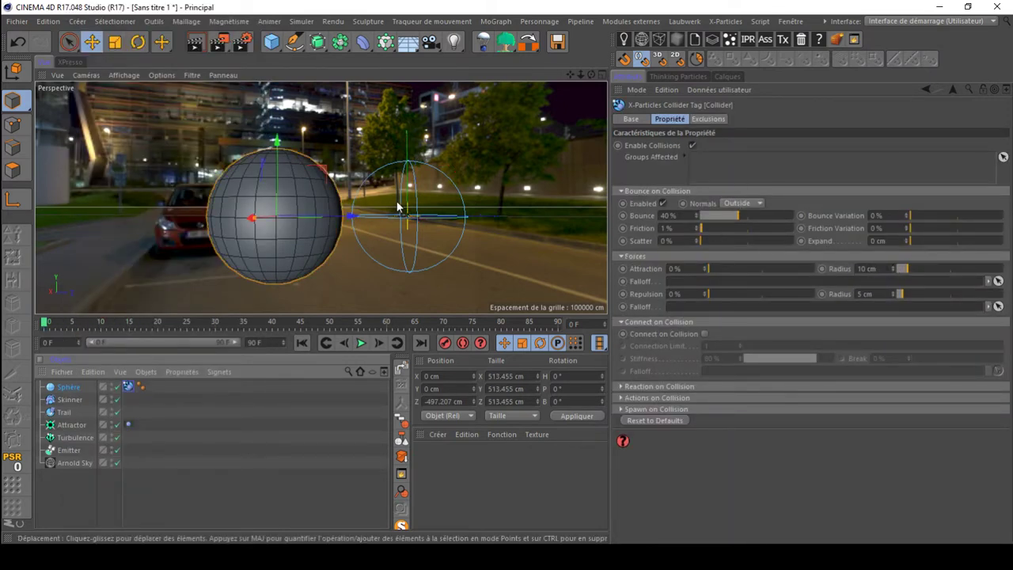
Step: Review the Normals options of the sphere's Collider tag and set Normals to Inside
{"action": "left_click", "coordinate": [747, 203]}
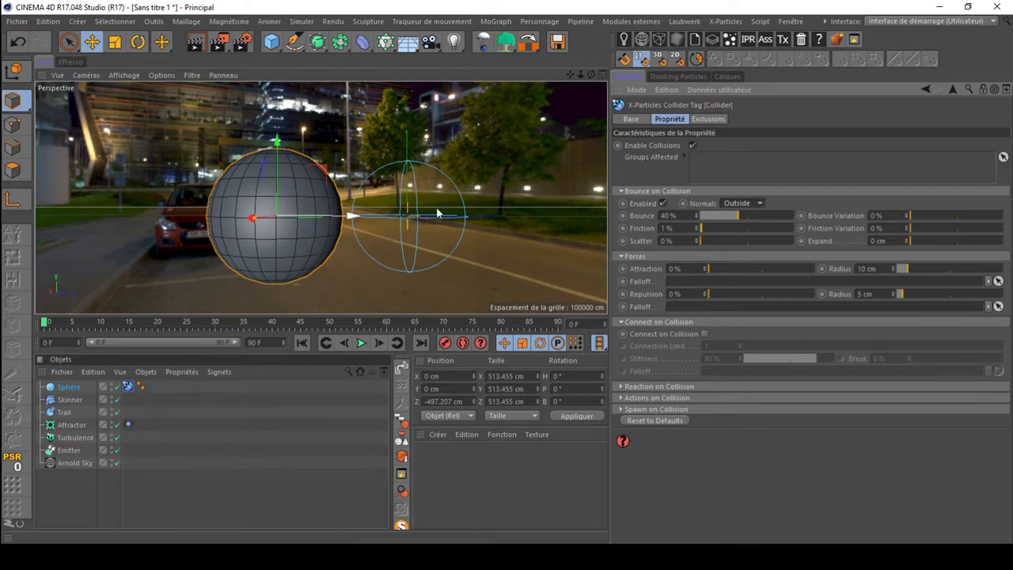
{"action": "left_click", "coordinate": [738, 204]}
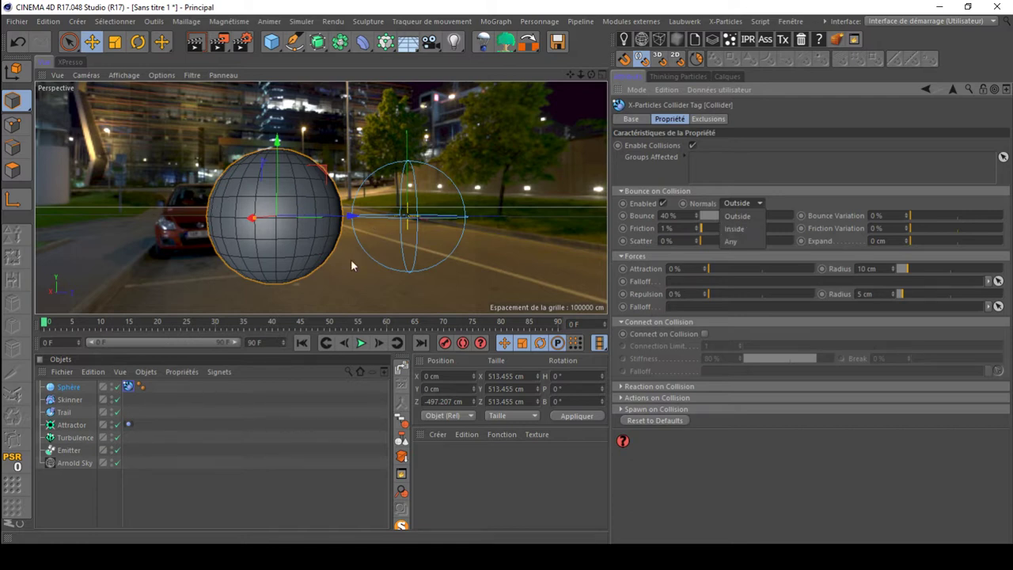
{"action": "left_click", "coordinate": [574, 104]}
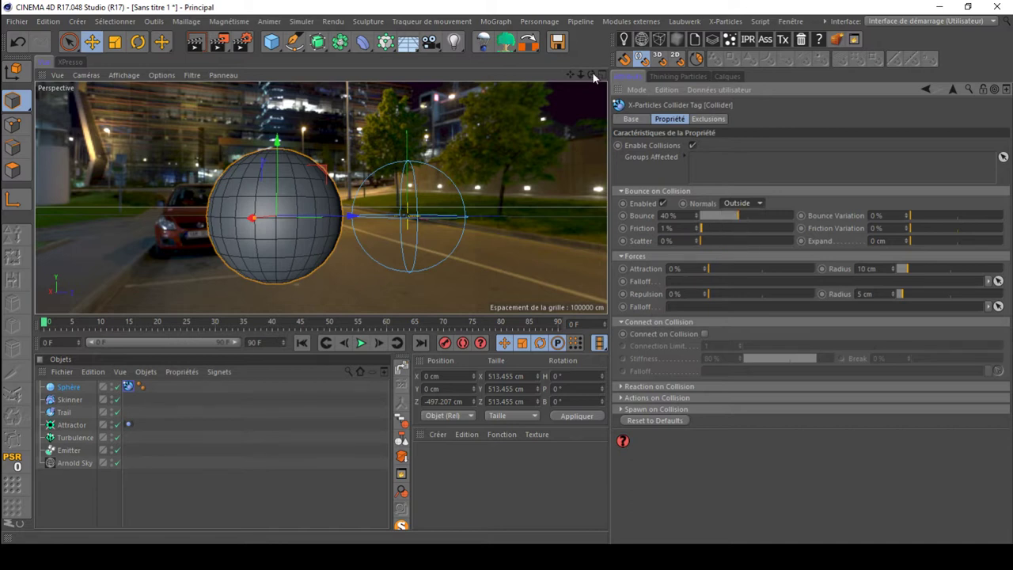
{"action": "left_click_drag", "start_coordinate": [590, 74], "coordinate": [580, 143]}
{"action": "left_click", "coordinate": [736, 203]}
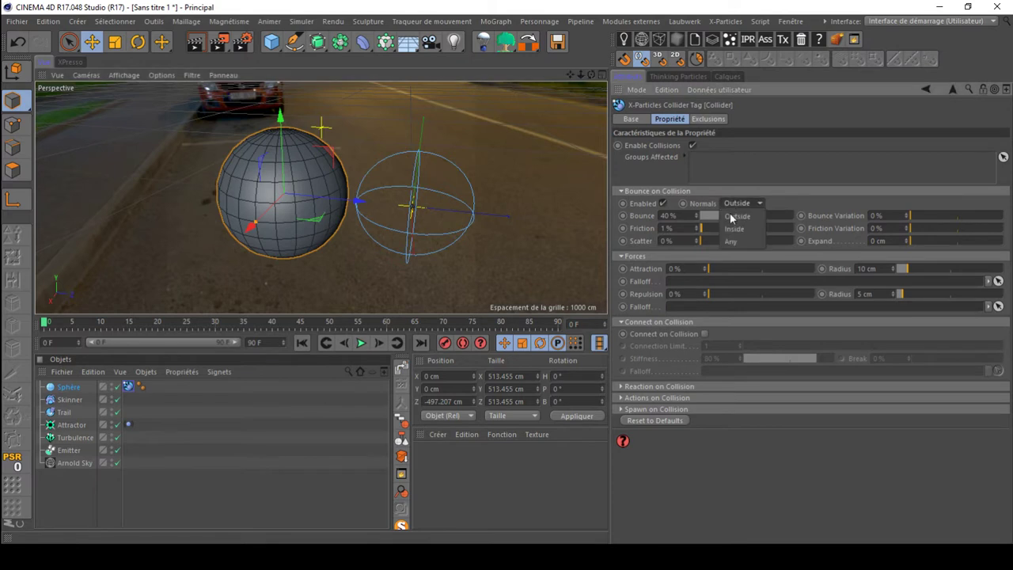
{"action": "left_click", "coordinate": [734, 216]}
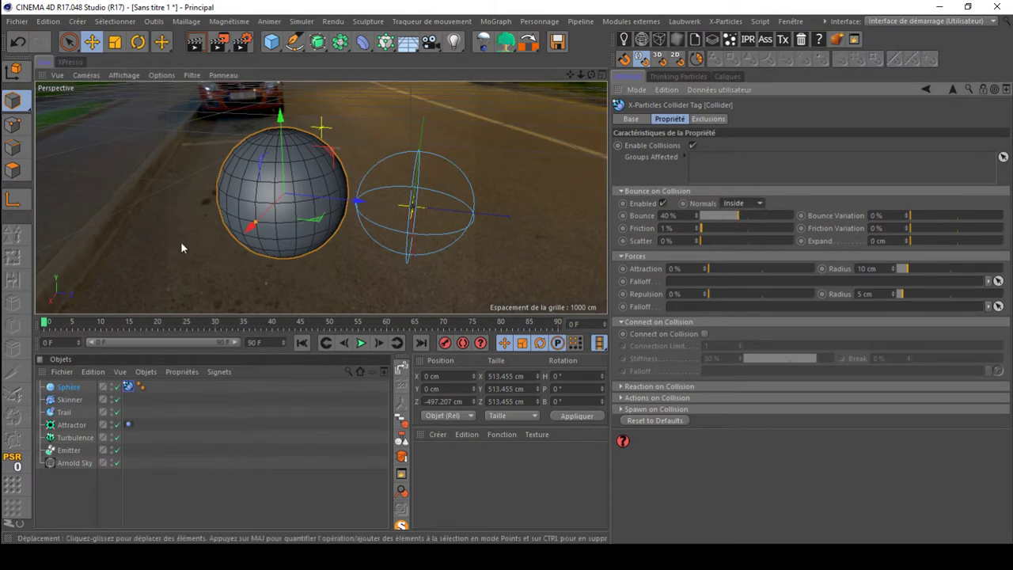
Step: Move the sphere over the emitter to about 12 cm on the Z axis and scale it up to about 1192 cm
{"action": "left_click_drag", "start_coordinate": [320, 199], "coordinate": [499, 219]}
{"action": "left_click", "coordinate": [115, 42]}
{"action": "left_click_drag", "start_coordinate": [264, 204], "coordinate": [838, 158]}
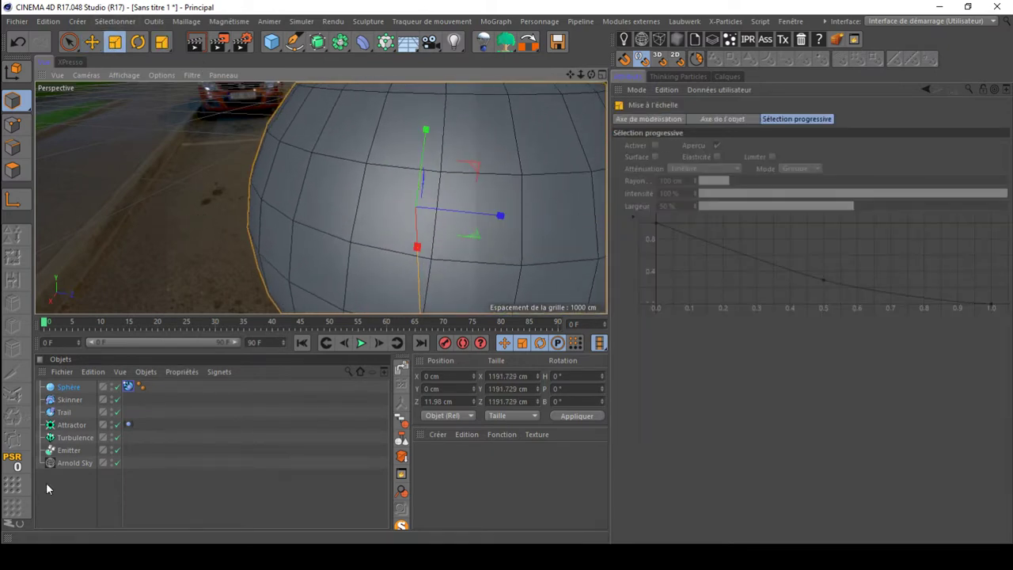
Step: Hide the sphere in the viewport and play the simulation to examine from several angles how particles collide with its inner surface
{"action": "left_click", "coordinate": [112, 385]}
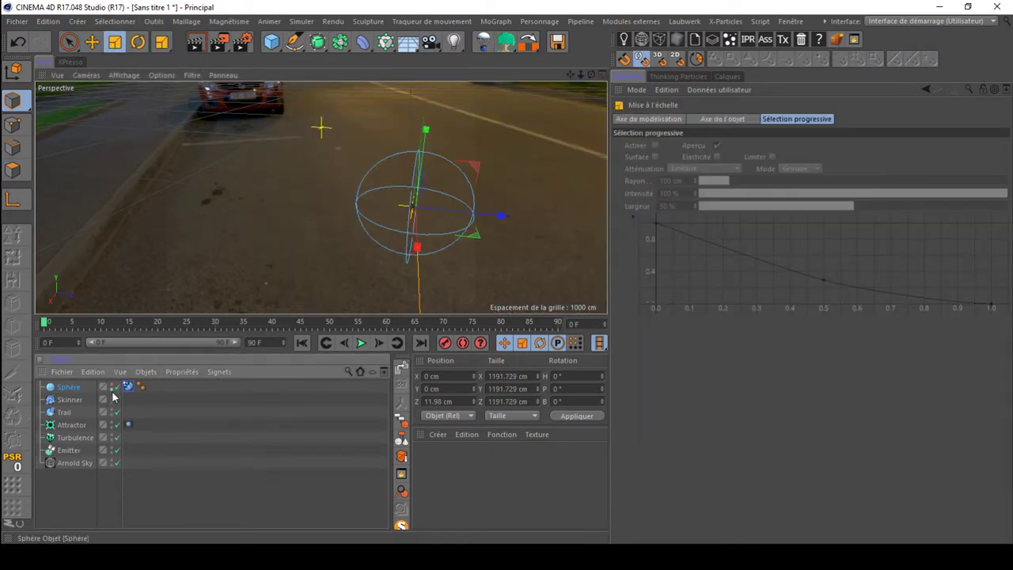
{"action": "left_click", "coordinate": [360, 343]}
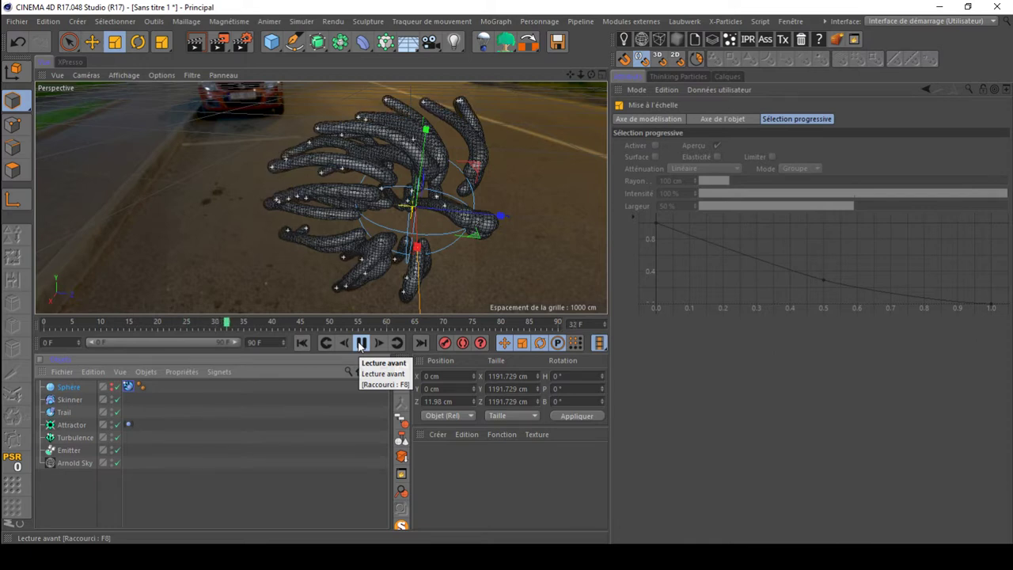
{"action": "left_click", "coordinate": [360, 343]}
{"action": "left_click_drag", "start_coordinate": [592, 75], "coordinate": [229, 64]}
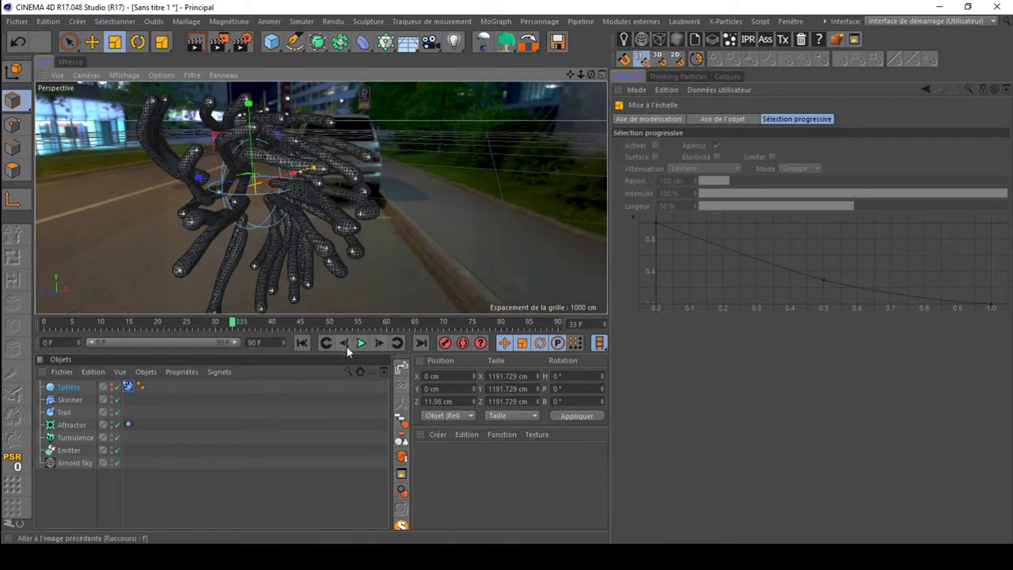
{"action": "left_click", "coordinate": [360, 343]}
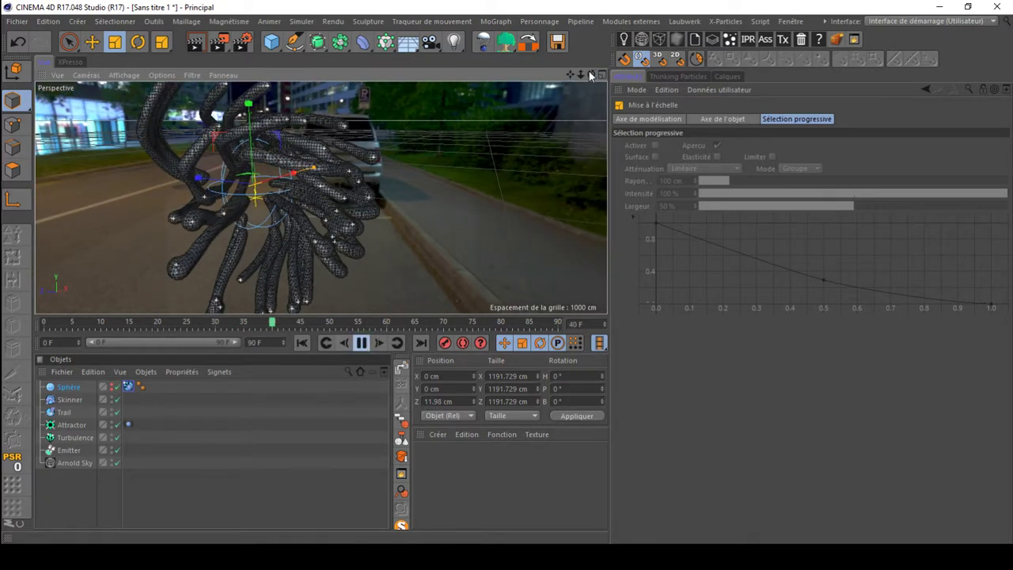
{"action": "left_click", "coordinate": [360, 344]}
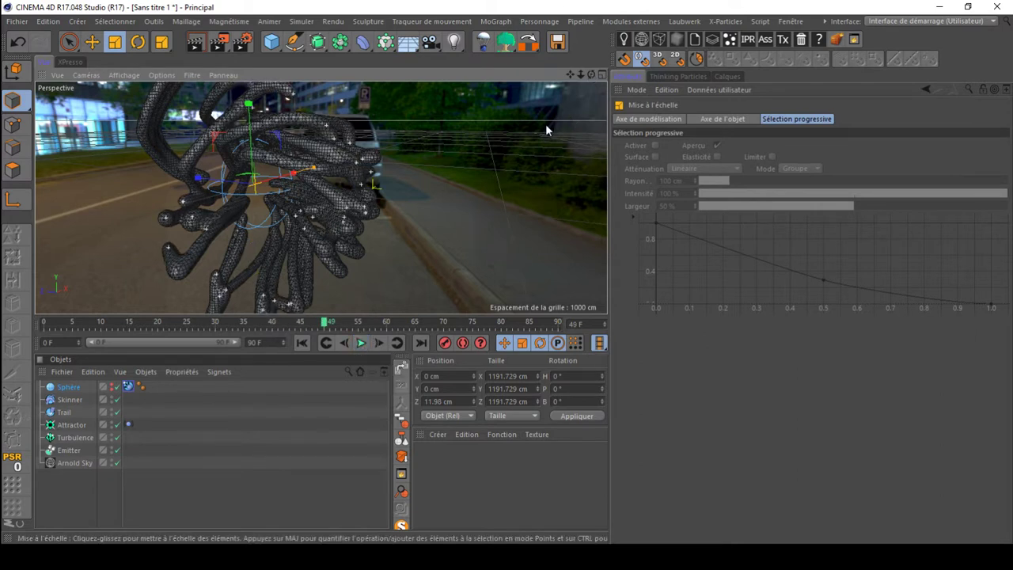
{"action": "left_click_drag", "start_coordinate": [590, 73], "coordinate": [319, 198]}
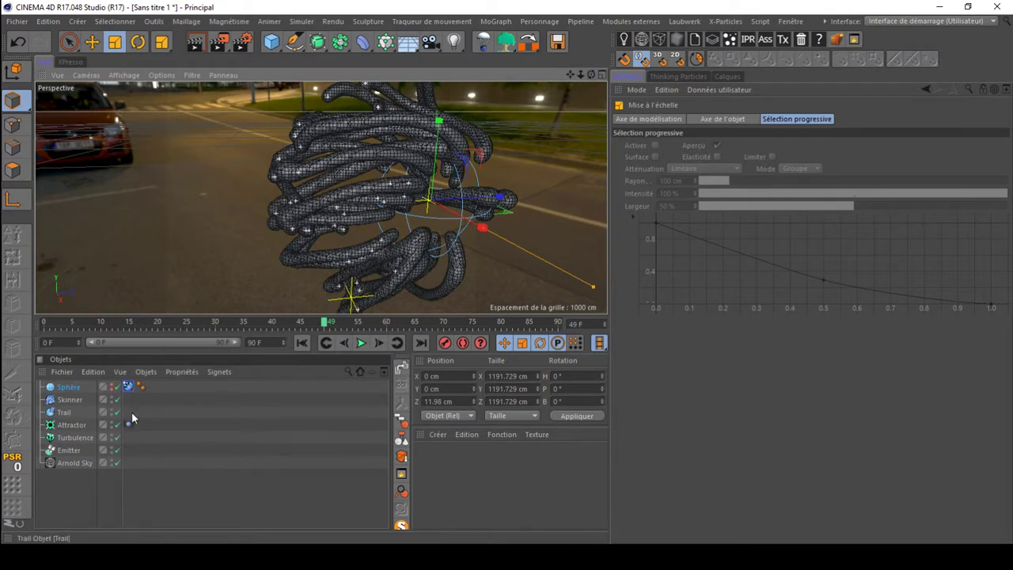
Step: Show the sphere again, scale it down to about 566 cm, and move it to about -491 cm on the Z axis
{"action": "left_click", "coordinate": [111, 385]}
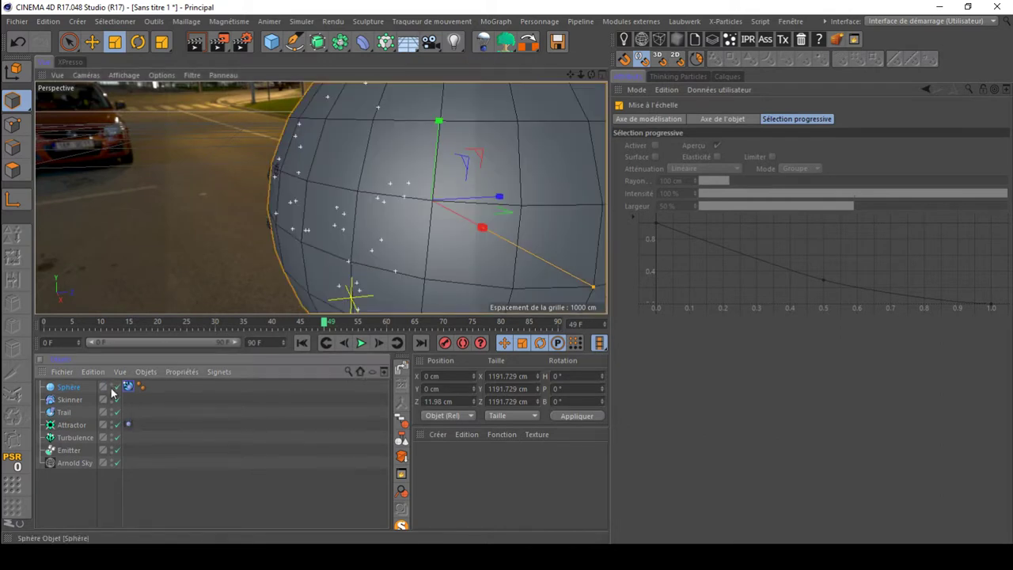
{"action": "left_click_drag", "start_coordinate": [593, 287], "coordinate": [474, 247]}
{"action": "left_click", "coordinate": [92, 41]}
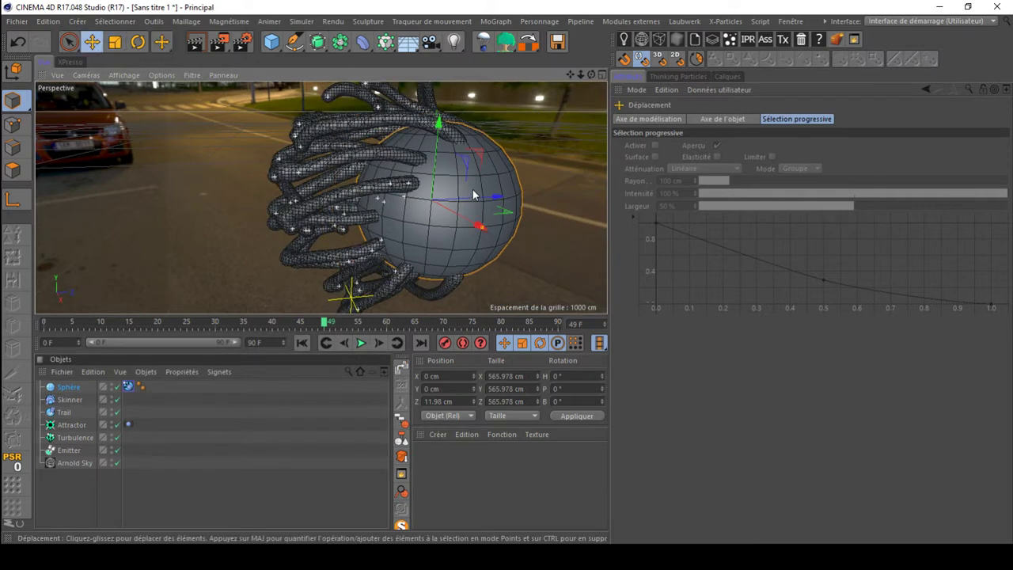
{"action": "left_click_drag", "start_coordinate": [475, 203], "coordinate": [343, 232]}
Step: Set the Normals of the sphere's Collider tag to Outside
{"action": "left_click", "coordinate": [128, 387]}
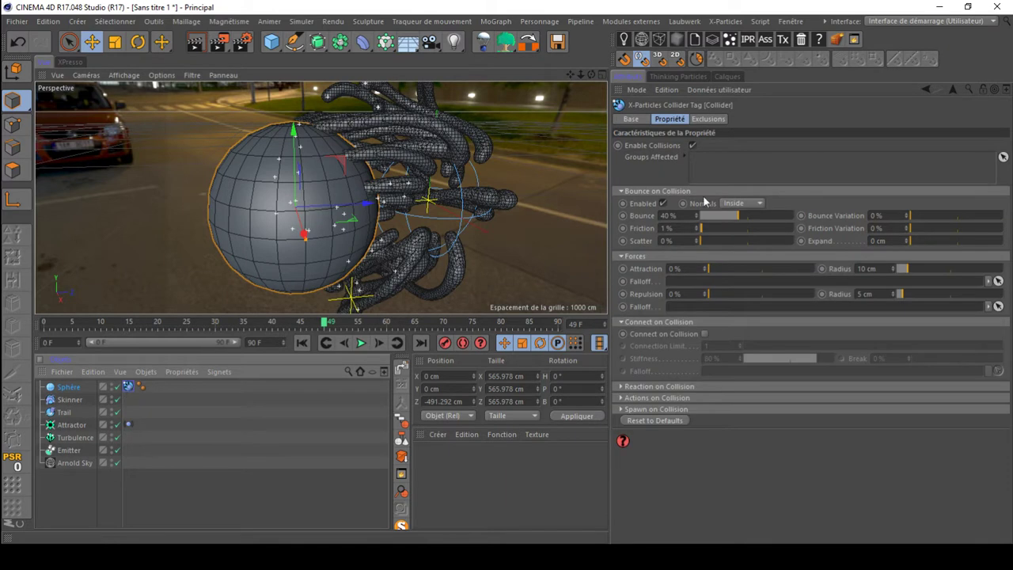
{"action": "left_click", "coordinate": [735, 203]}
{"action": "left_click", "coordinate": [737, 215]}
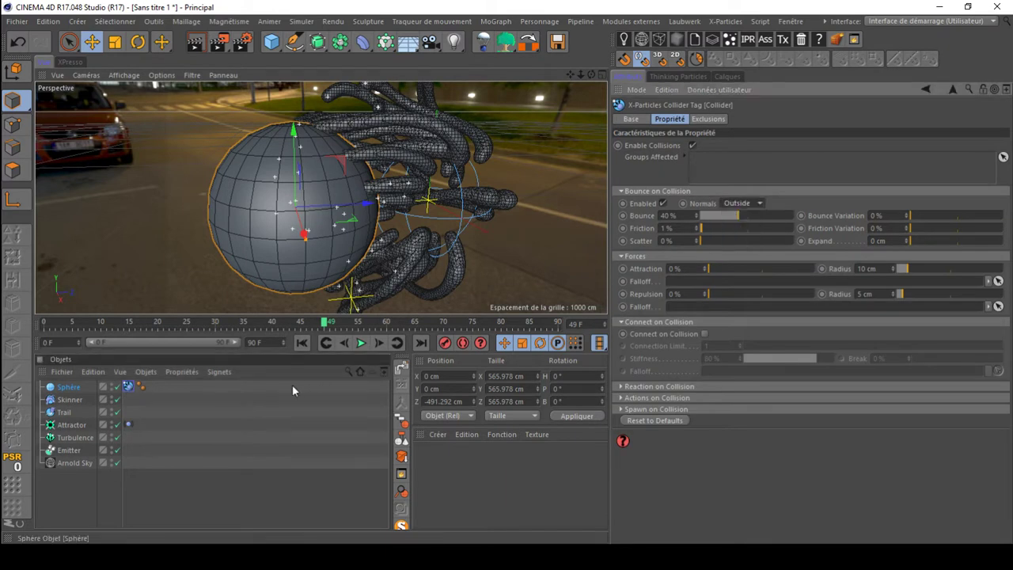
Step: Play the simulation from the start and examine from several angles how the particle trails collide with the sphere's outer surface
{"action": "left_click", "coordinate": [302, 342]}
{"action": "left_click", "coordinate": [361, 342]}
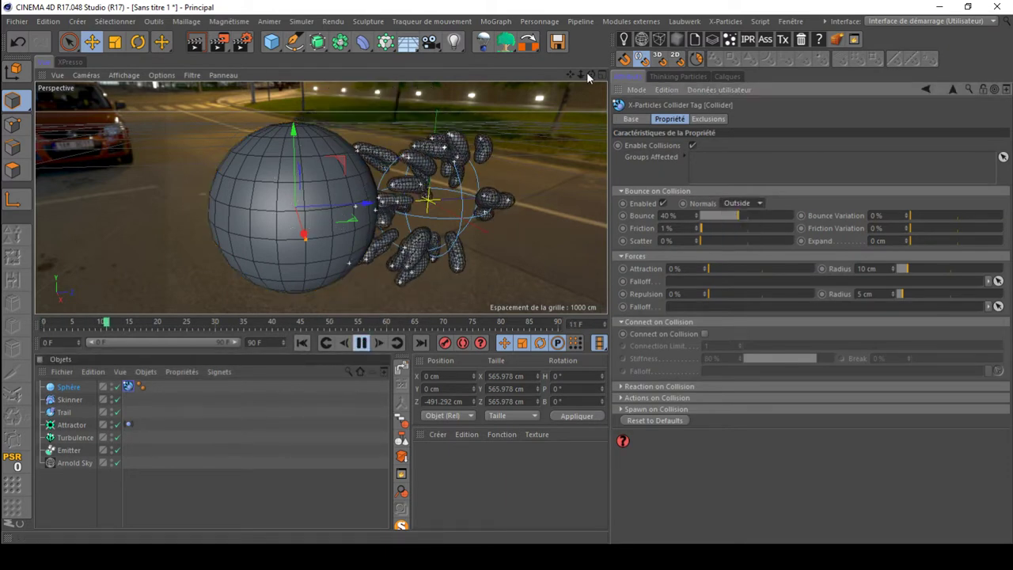
{"action": "left_click_drag", "start_coordinate": [291, 227], "coordinate": [396, 231], "text": "alt"}
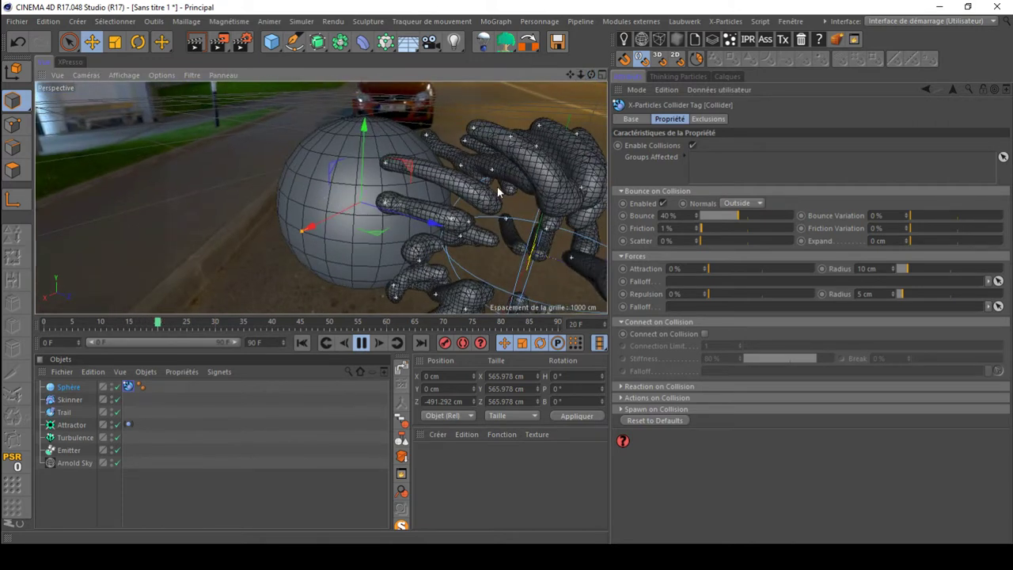
{"action": "scroll", "coordinate": [446, 245], "scroll_direction": "up", "scroll_amount": 1}
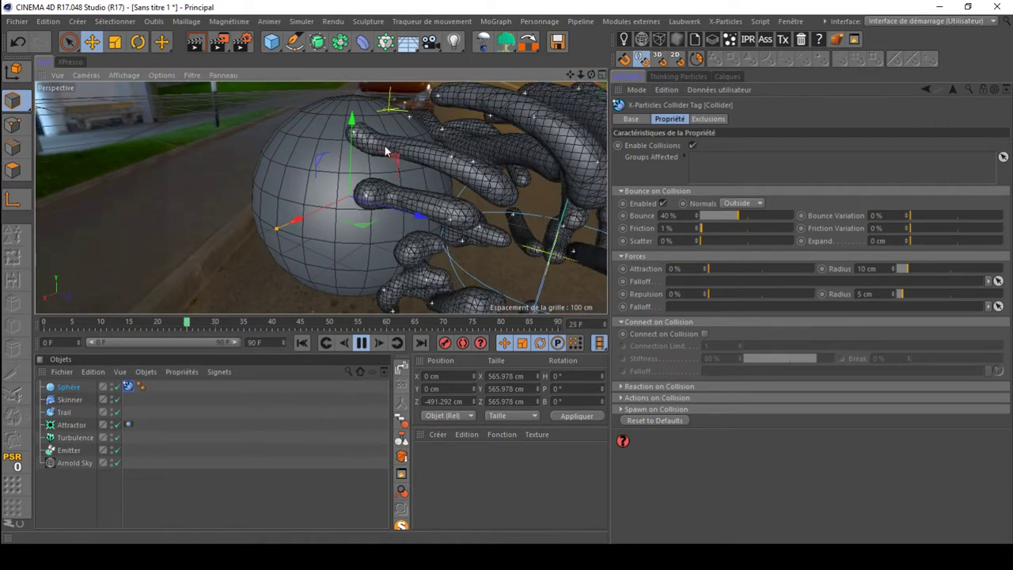
{"action": "left_click", "coordinate": [361, 342]}
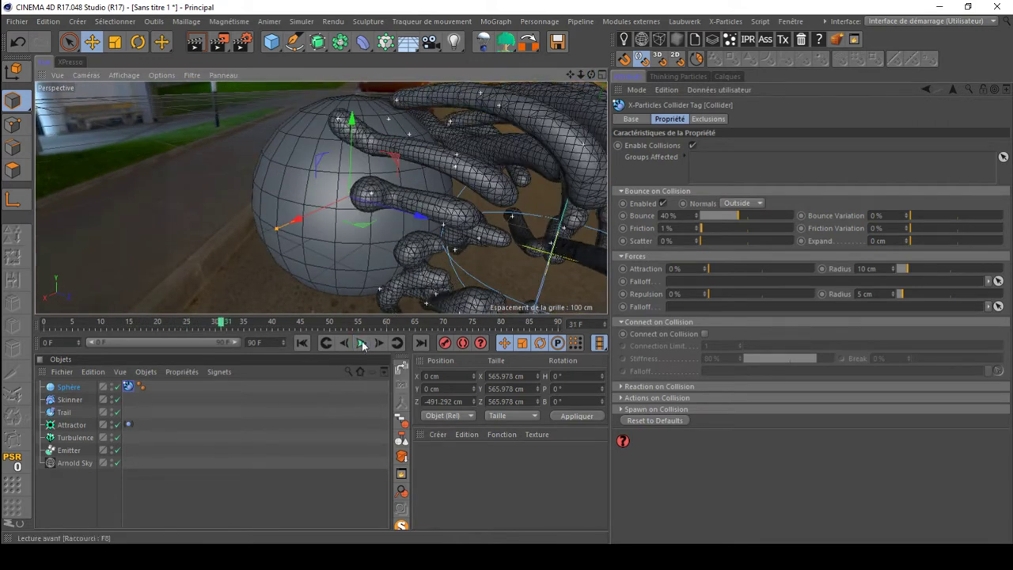
{"action": "left_click_drag", "start_coordinate": [590, 74], "coordinate": [680, 76]}
{"action": "left_click_drag", "start_coordinate": [461, 224], "coordinate": [333, 225], "text": "alt"}
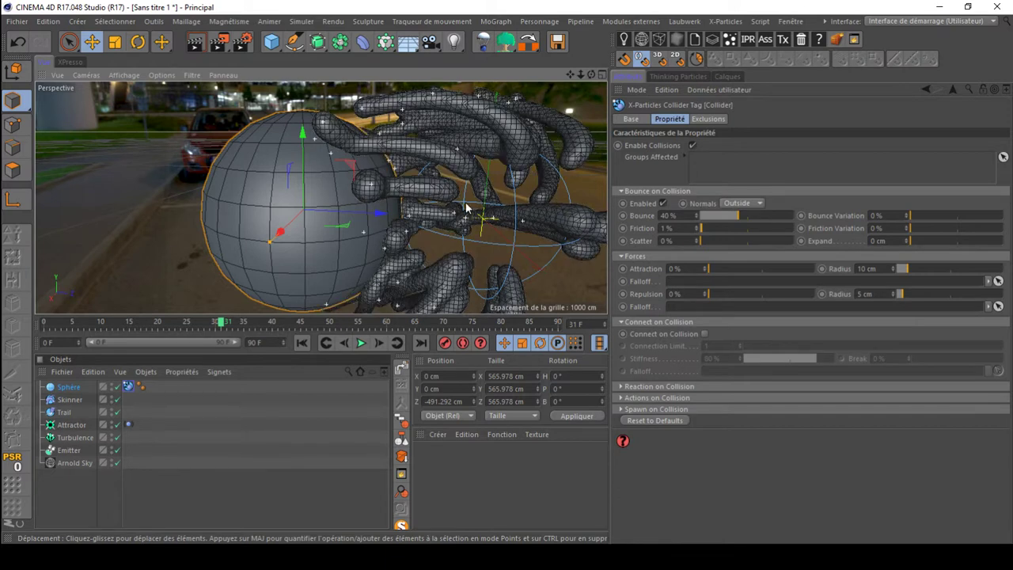
Step: View the Emitter's Collisions and Dynamics settings
{"action": "left_click", "coordinate": [69, 450]}
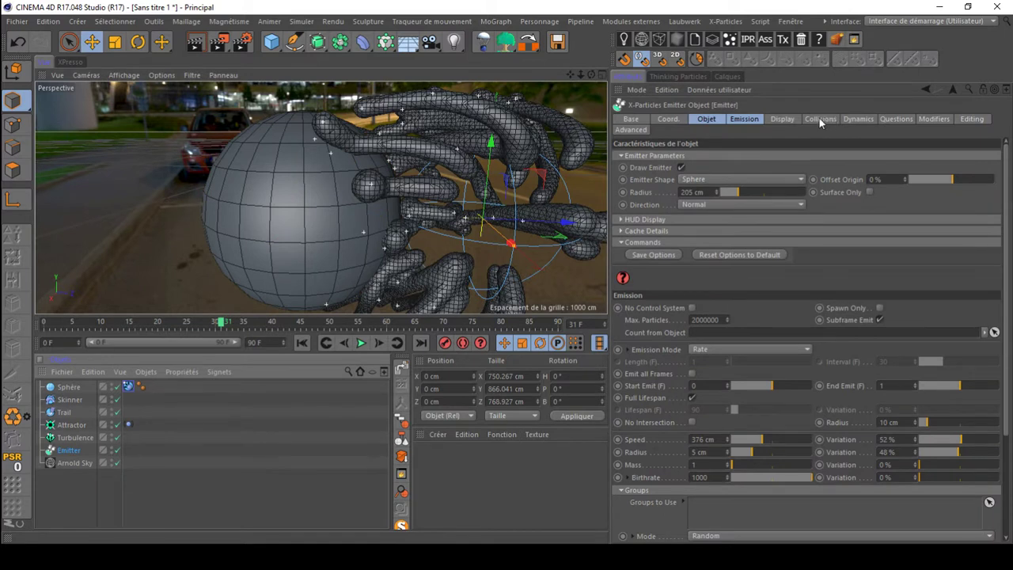
{"action": "left_click", "coordinate": [819, 118]}
{"action": "left_click", "coordinate": [854, 119]}
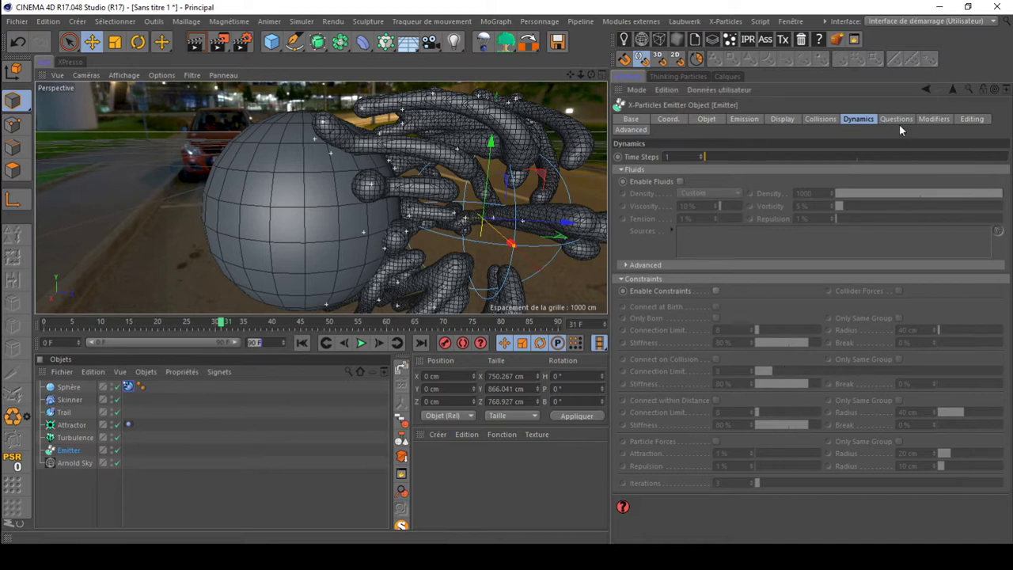
Step: Set the Collider tag's Bounce to 14% with 11% variation and its Friction to 67% with 2% variation
{"action": "left_click", "coordinate": [128, 386]}
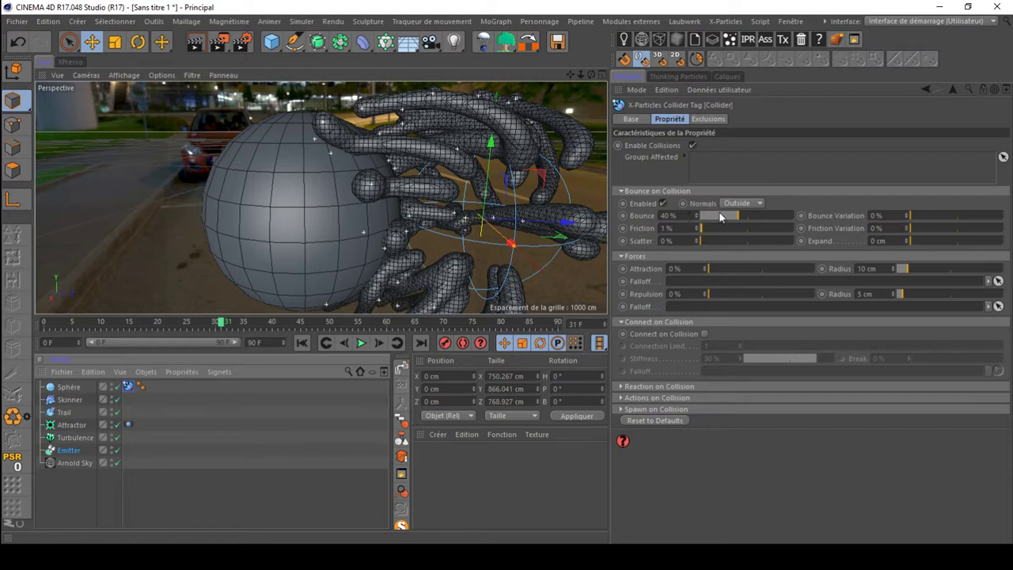
{"action": "mouse_move", "coordinate": [720, 216]}
{"action": "left_mouse_down"}
{"action": "mouse_move", "coordinate": [733, 214]}
{"action": "mouse_move", "coordinate": [711, 215]}
{"action": "left_mouse_up"}
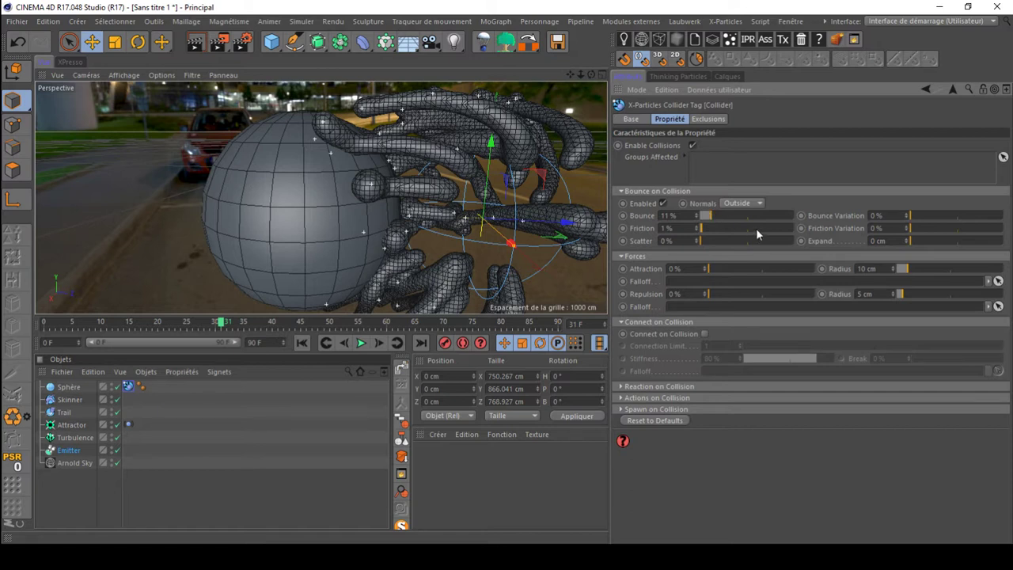
{"action": "left_click_drag", "start_coordinate": [757, 232], "coordinate": [779, 232]}
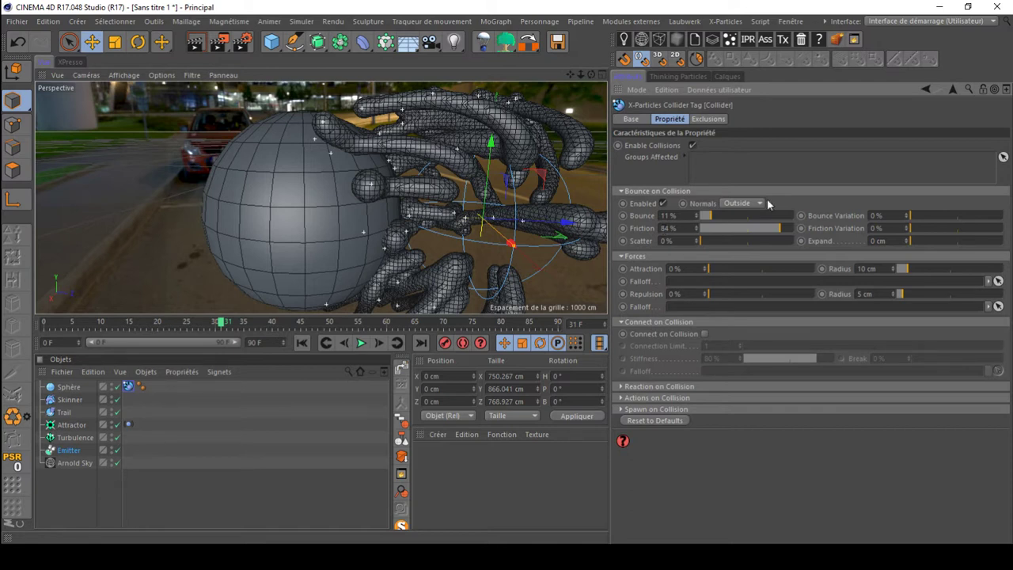
{"action": "left_click", "coordinate": [707, 216]}
{"action": "left_click", "coordinate": [782, 230]}
{"action": "left_click", "coordinate": [787, 217]}
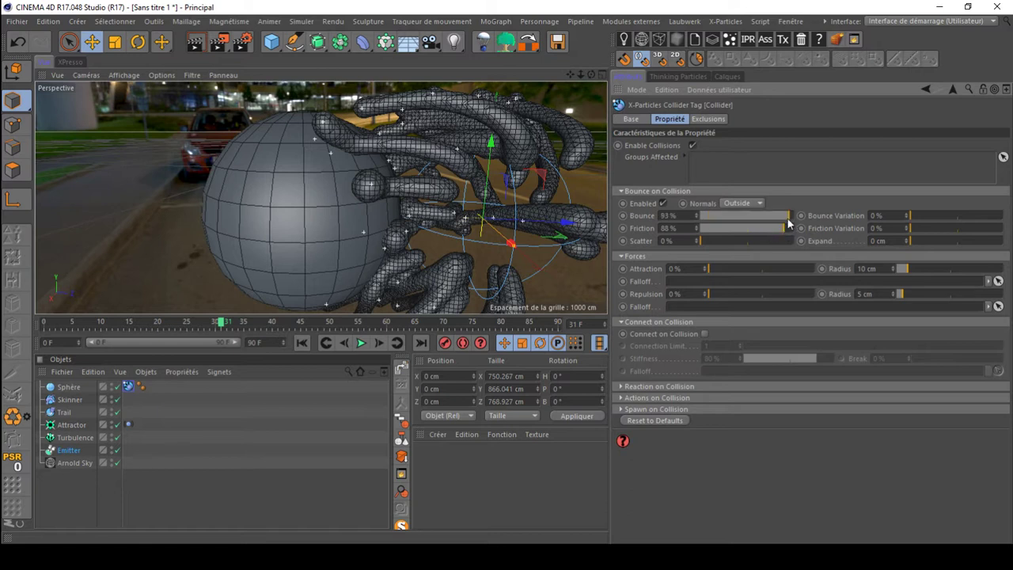
{"action": "left_click", "coordinate": [702, 228]}
{"action": "left_click", "coordinate": [712, 215]}
{"action": "left_click", "coordinate": [763, 227]}
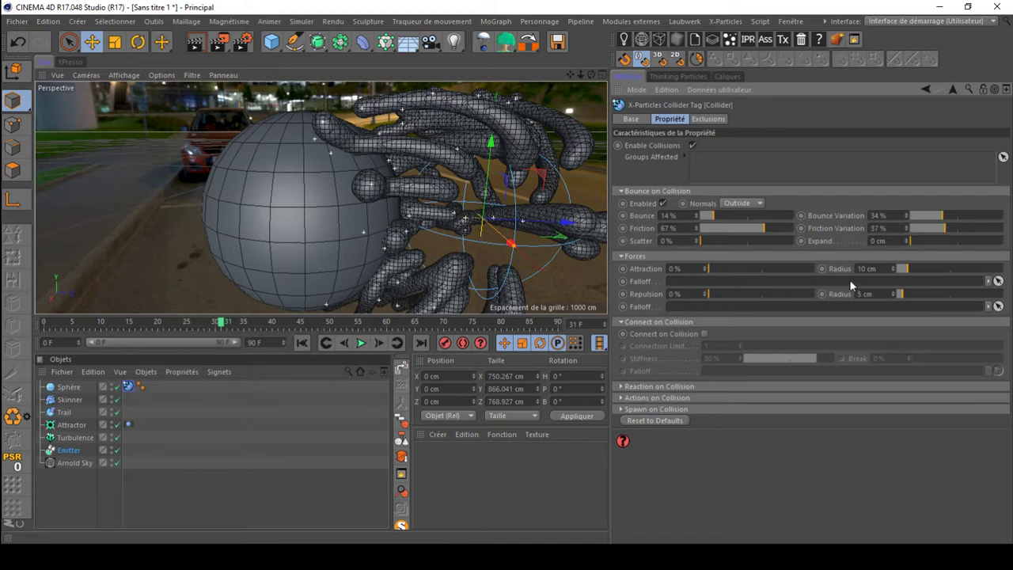
{"action": "left_click", "coordinate": [916, 215]}
{"action": "left_click", "coordinate": [911, 228]}
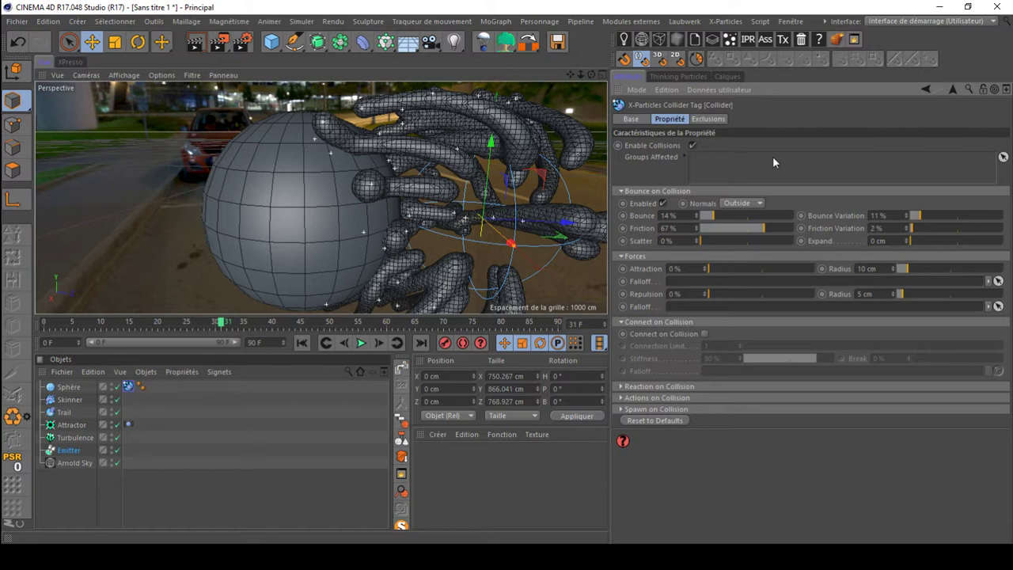
{"action": "mouse_move", "coordinate": [580, 74]}
{"action": "left_mouse_down"}
{"action": "mouse_move", "coordinate": [554, 74]}
{"action": "mouse_move", "coordinate": [588, 76]}
{"action": "left_mouse_up"}
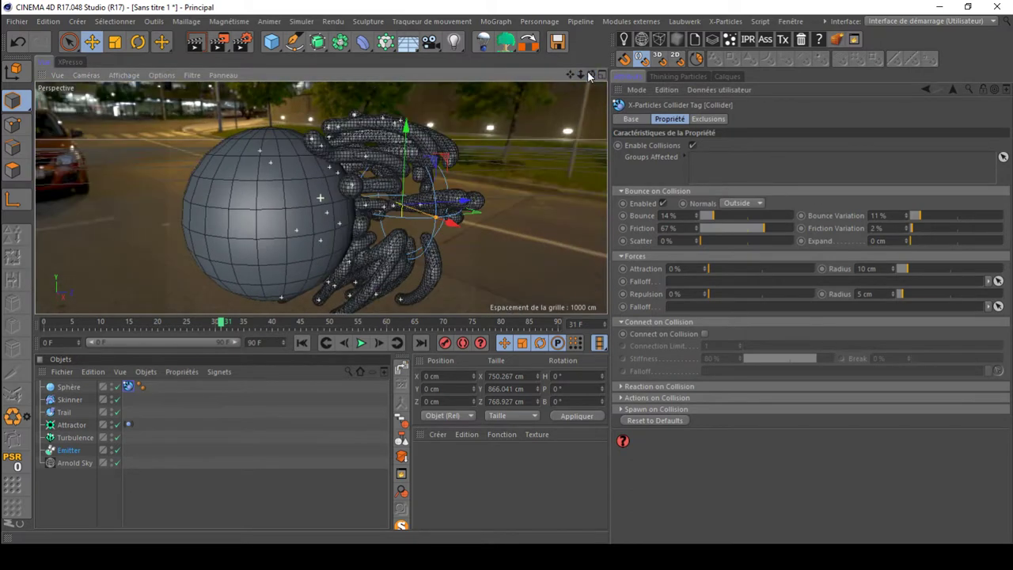
{"action": "left_click", "coordinate": [726, 22]}
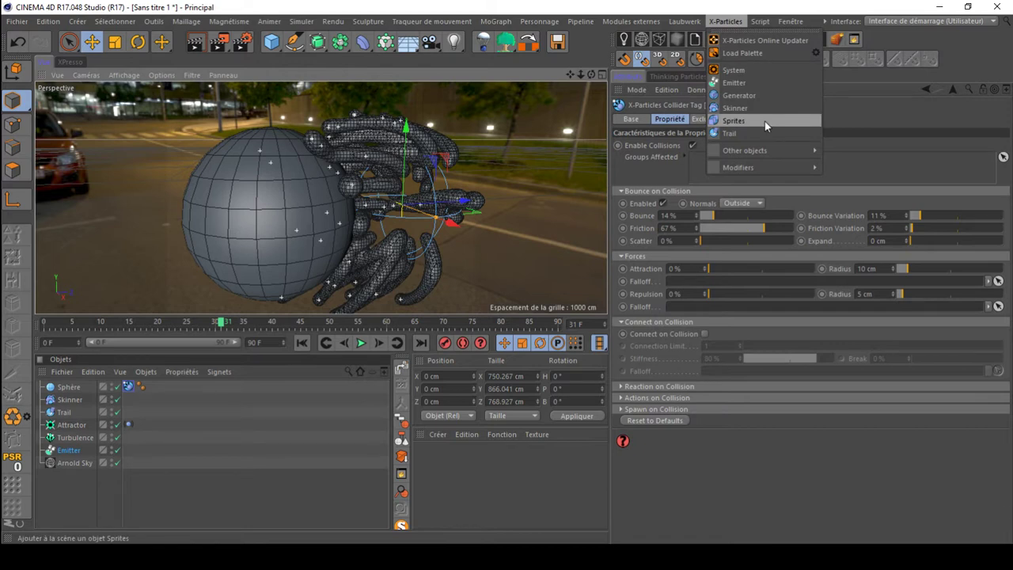
{"action": "left_click", "coordinate": [70, 484]}
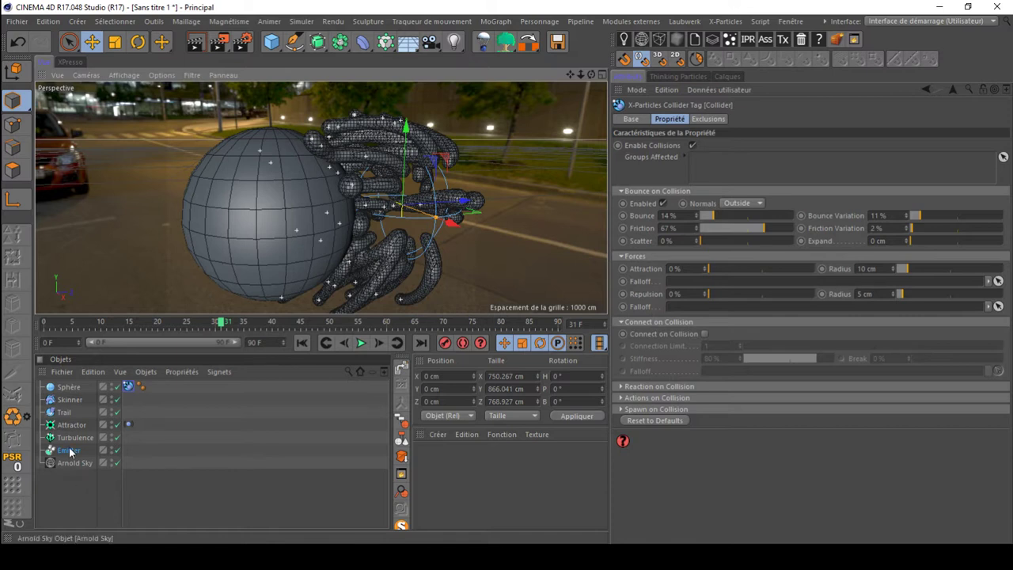
Step: Delete the Skinner and the sphere from the scene
{"action": "left_click", "coordinate": [68, 400]}
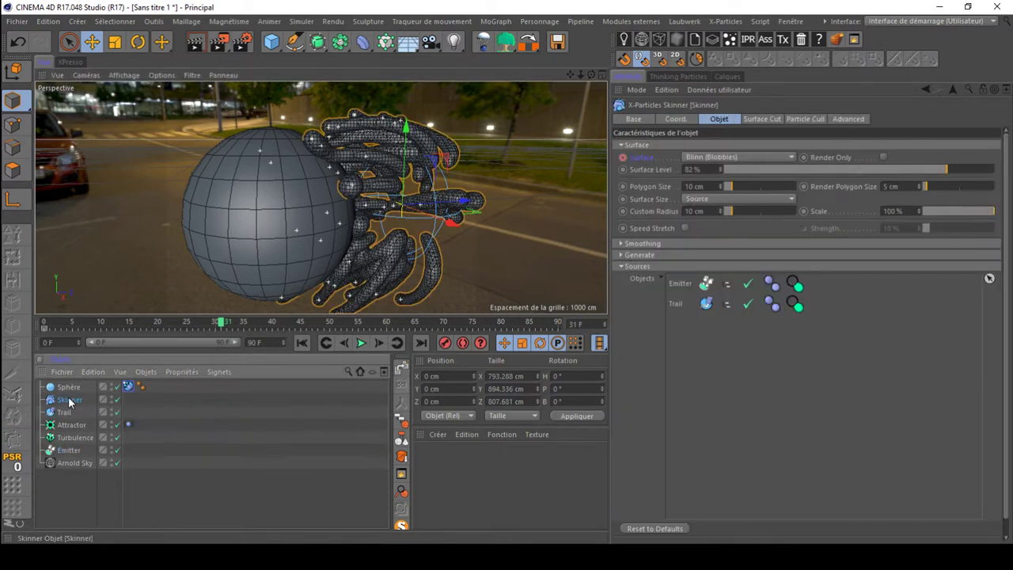
{"action": "key", "text": "Delete"}
{"action": "left_click", "coordinate": [68, 386]}
{"action": "key", "text": "Delete"}
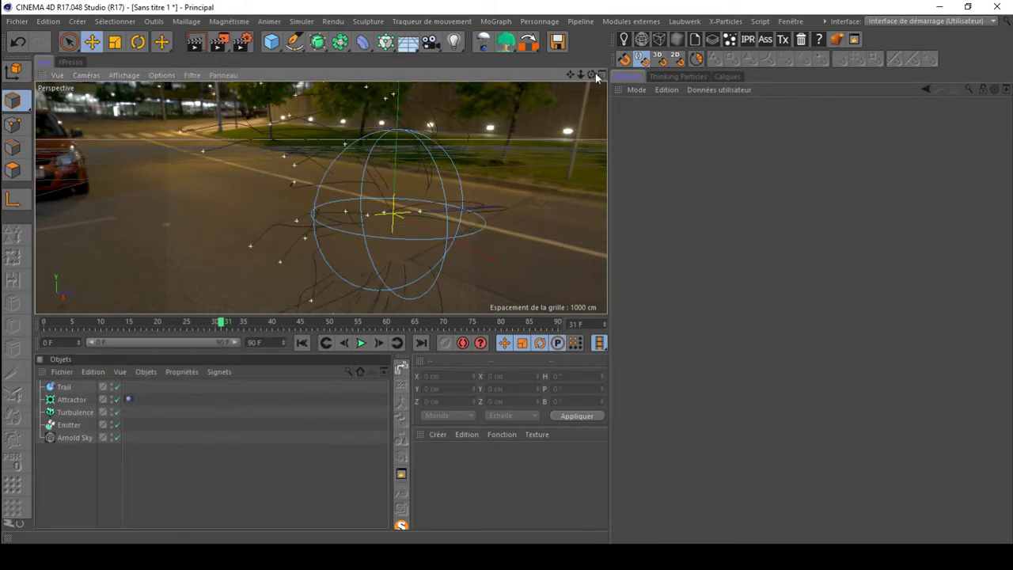
Step: Add an Arnold Parameters tag to the Trail object
{"action": "left_click_drag", "start_coordinate": [591, 74], "coordinate": [839, 75]}
{"action": "right_click", "coordinate": [69, 388]}
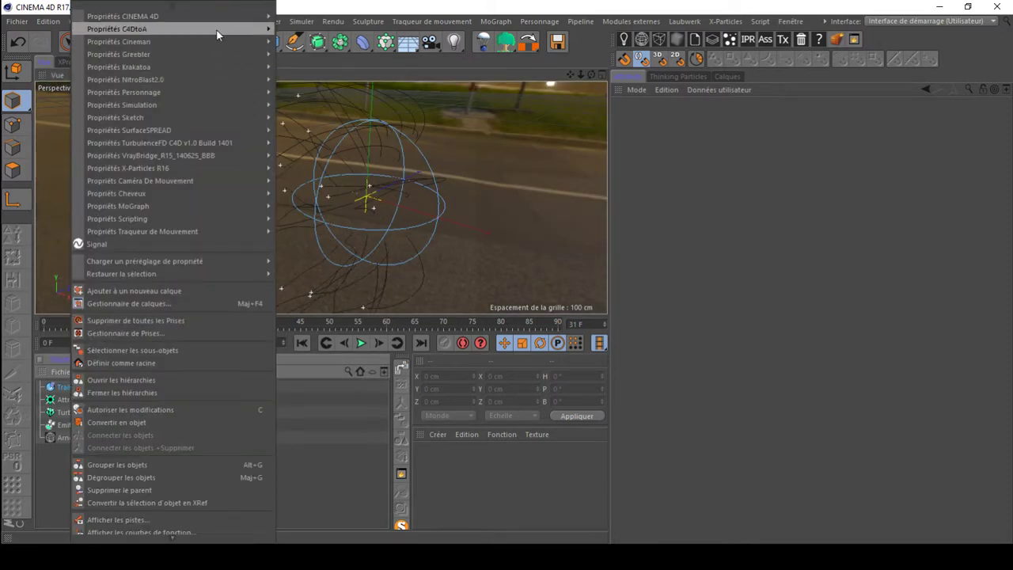
{"action": "mouse_move", "coordinate": [217, 31]}
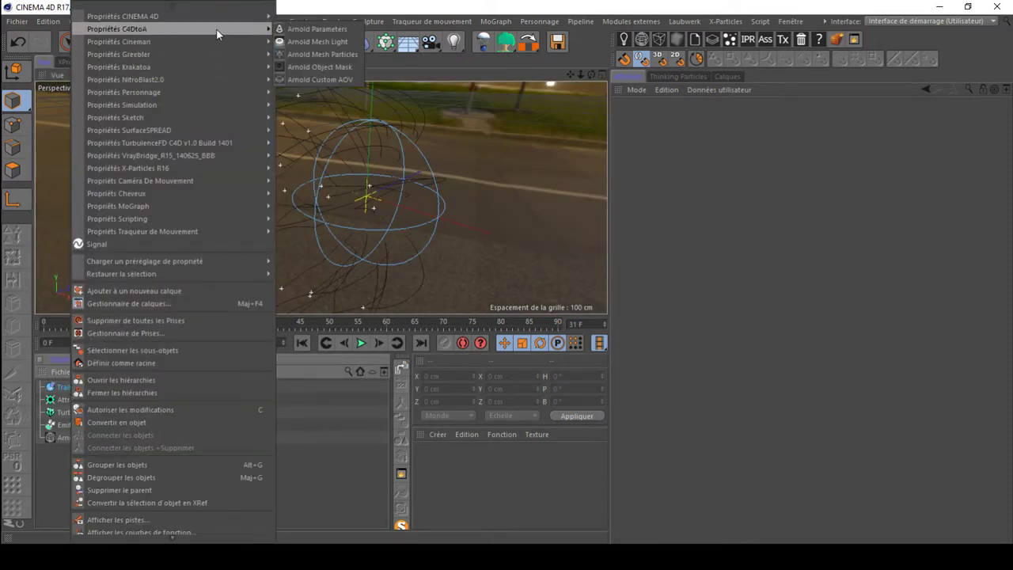
{"action": "left_click", "coordinate": [308, 29]}
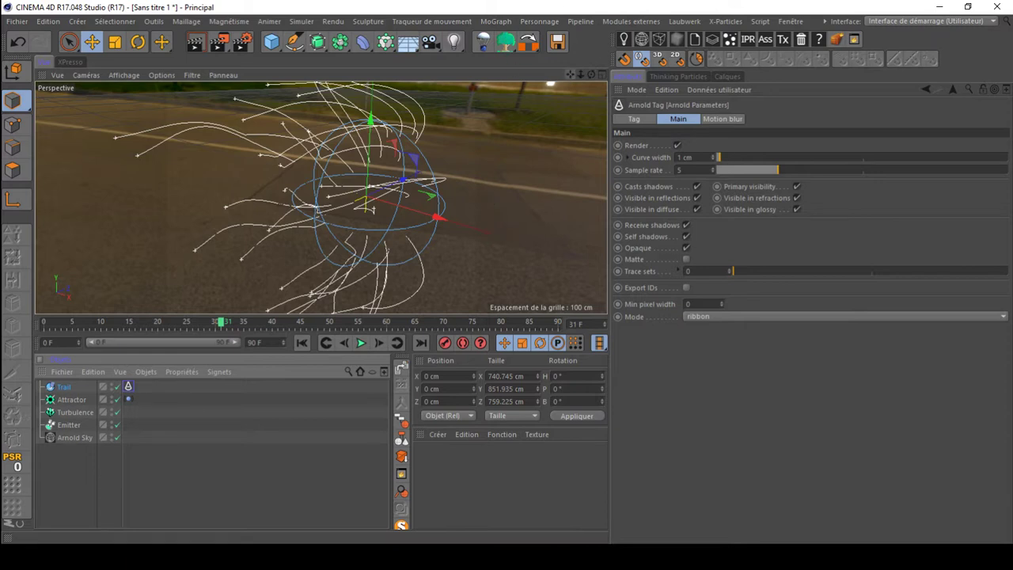
Step: Create an Arnold standard surface material and apply it to the Trail object
{"action": "left_click_drag", "start_coordinate": [570, 75], "coordinate": [573, 84]}
{"action": "mouse_move", "coordinate": [580, 76]}
{"action": "left_mouse_down"}
{"action": "mouse_move", "coordinate": [589, 79]}
{"action": "mouse_move", "coordinate": [578, 77]}
{"action": "mouse_move", "coordinate": [592, 63]}
{"action": "left_mouse_up"}
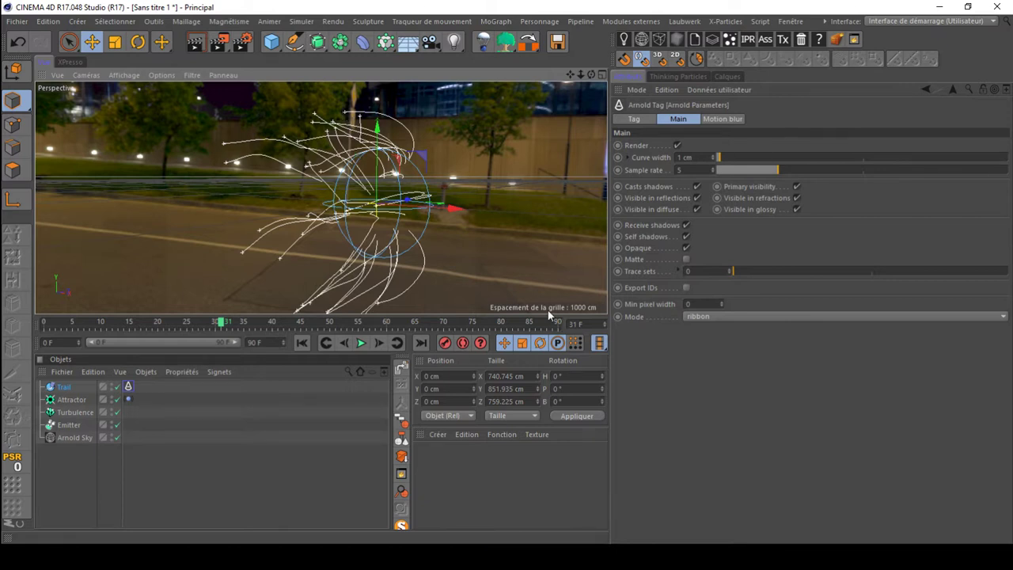
{"action": "left_click_drag", "start_coordinate": [592, 75], "coordinate": [510, 185]}
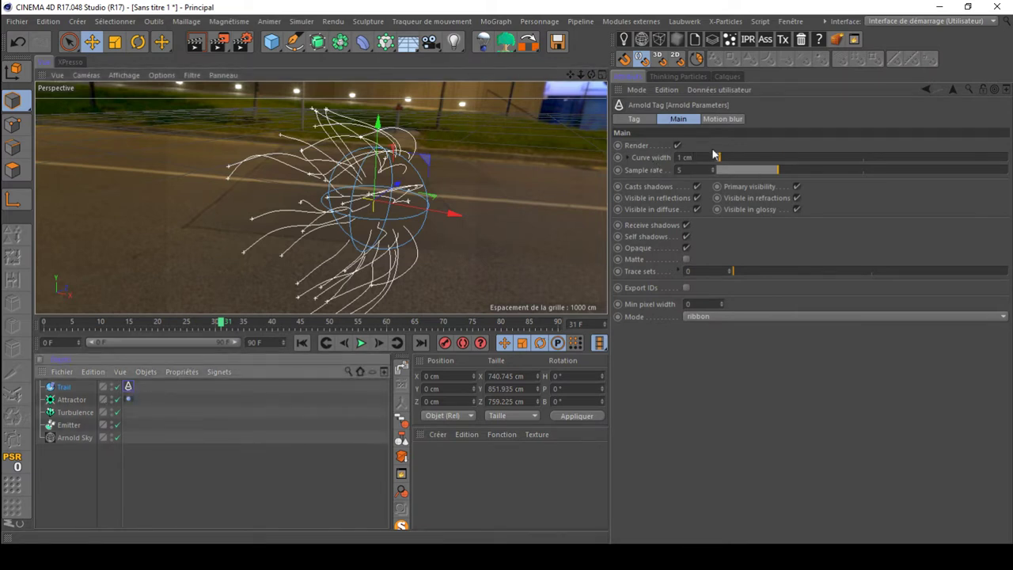
{"action": "left_click", "coordinate": [437, 434]}
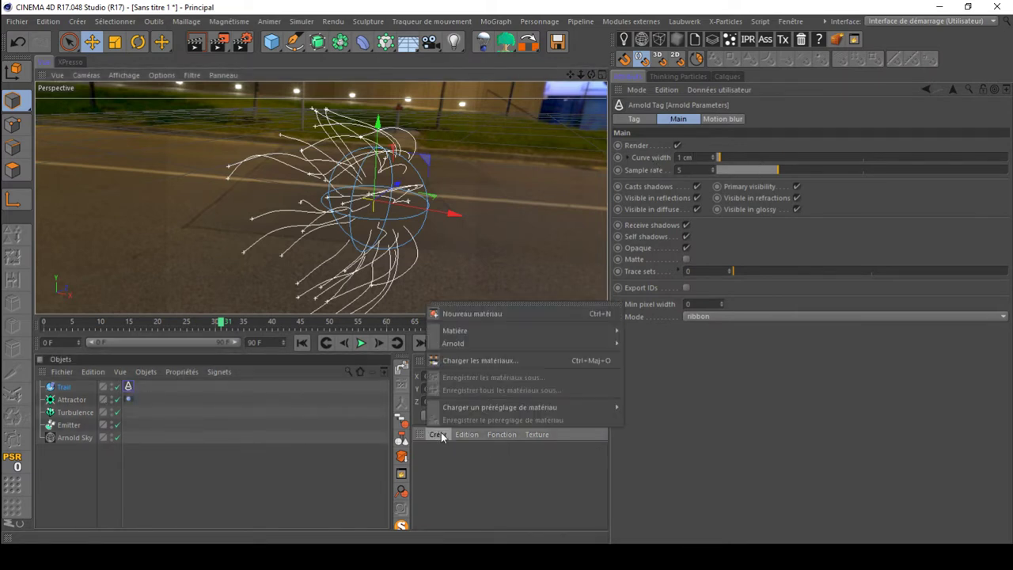
{"action": "mouse_move", "coordinate": [553, 342]}
{"action": "mouse_move", "coordinate": [641, 356]}
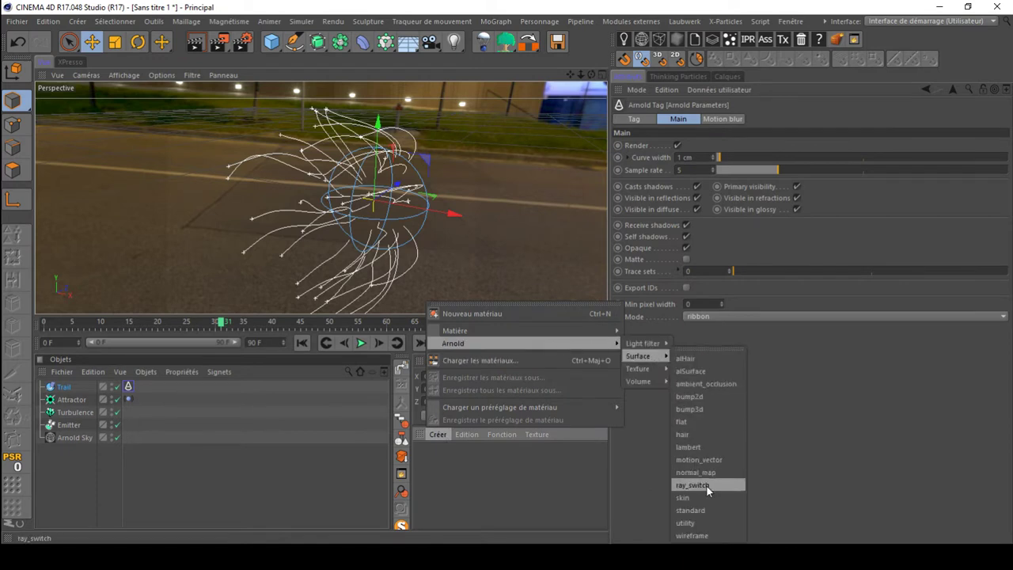
{"action": "left_click", "coordinate": [690, 509]}
{"action": "left_click", "coordinate": [425, 467]}
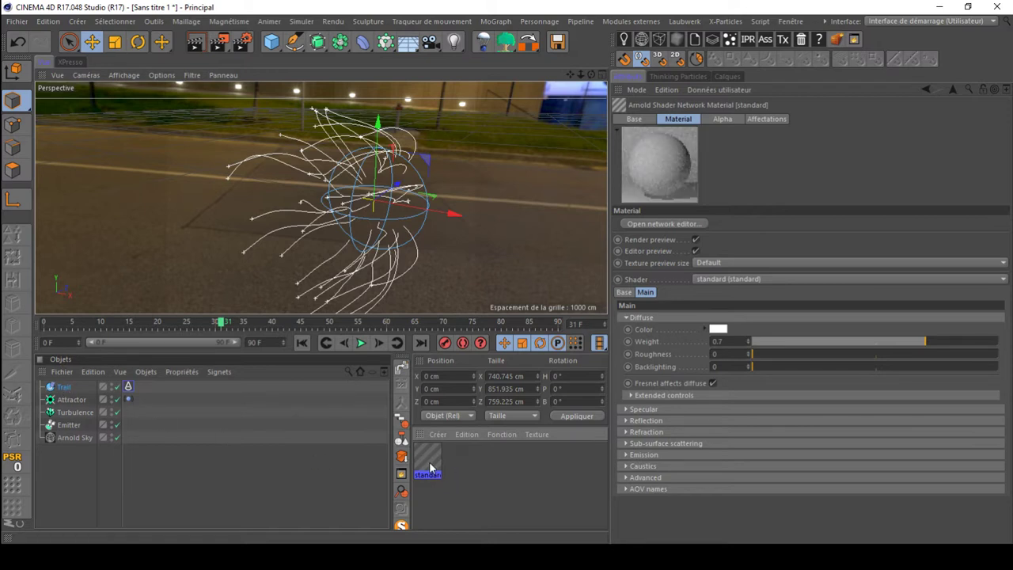
{"action": "left_click_drag", "start_coordinate": [432, 468], "coordinate": [79, 390]}
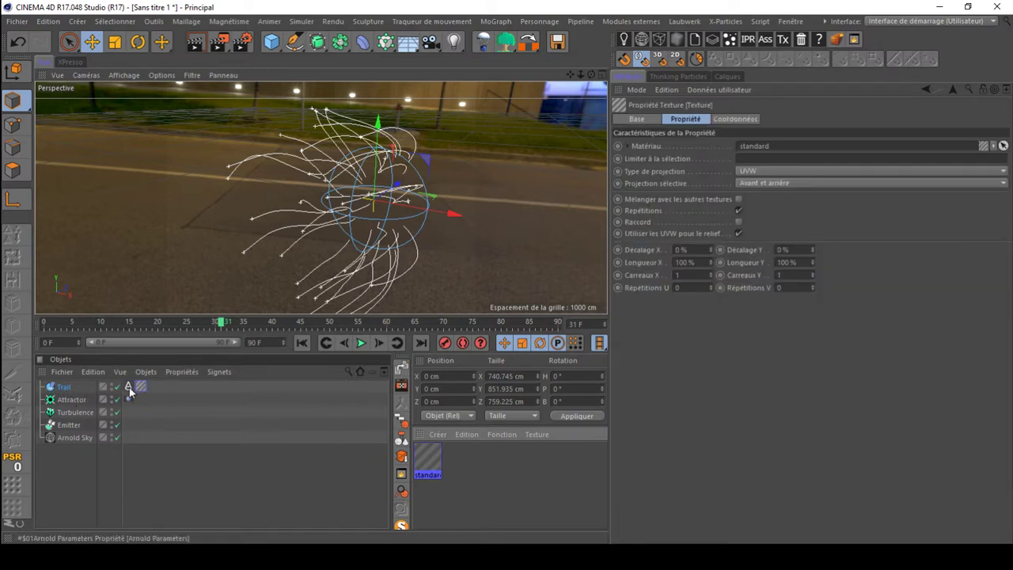
Step: Start an Arnold IPR preview render of the trails with the Trail's Arnold tag settings shown, and move the render window aside
{"action": "left_click", "coordinate": [128, 387]}
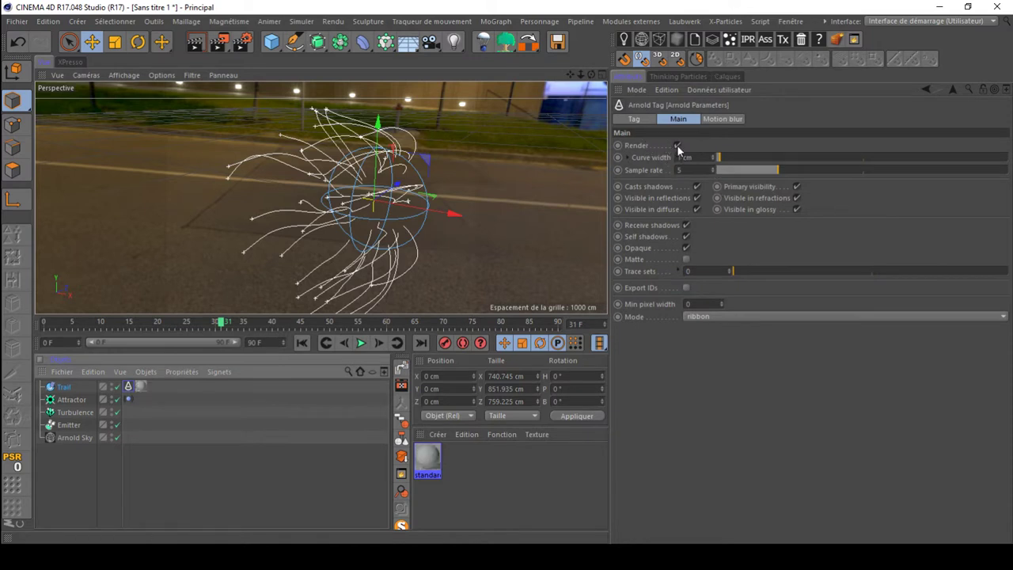
{"action": "left_click", "coordinate": [747, 39]}
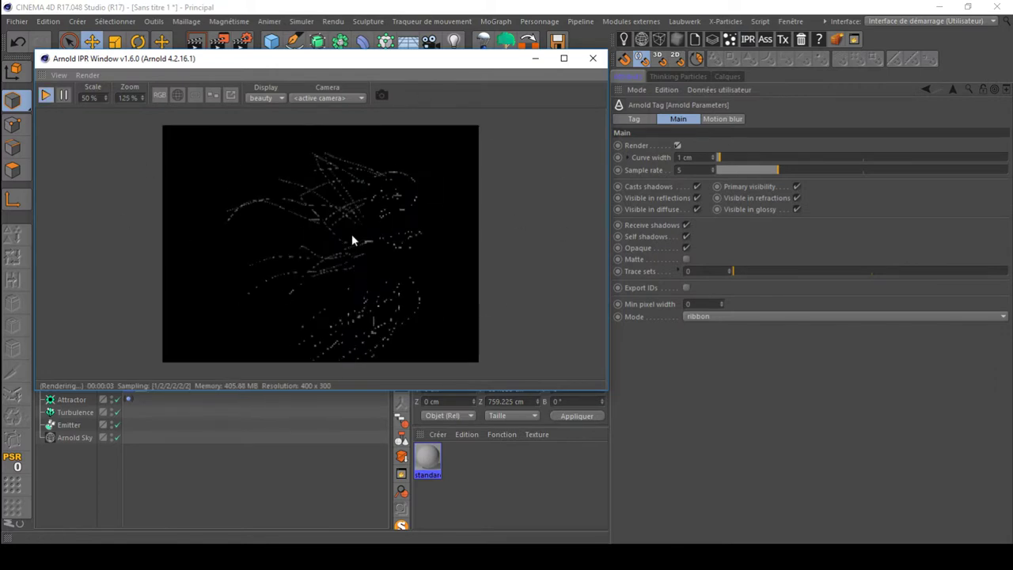
{"action": "left_click_drag", "start_coordinate": [465, 60], "coordinate": [380, 62]}
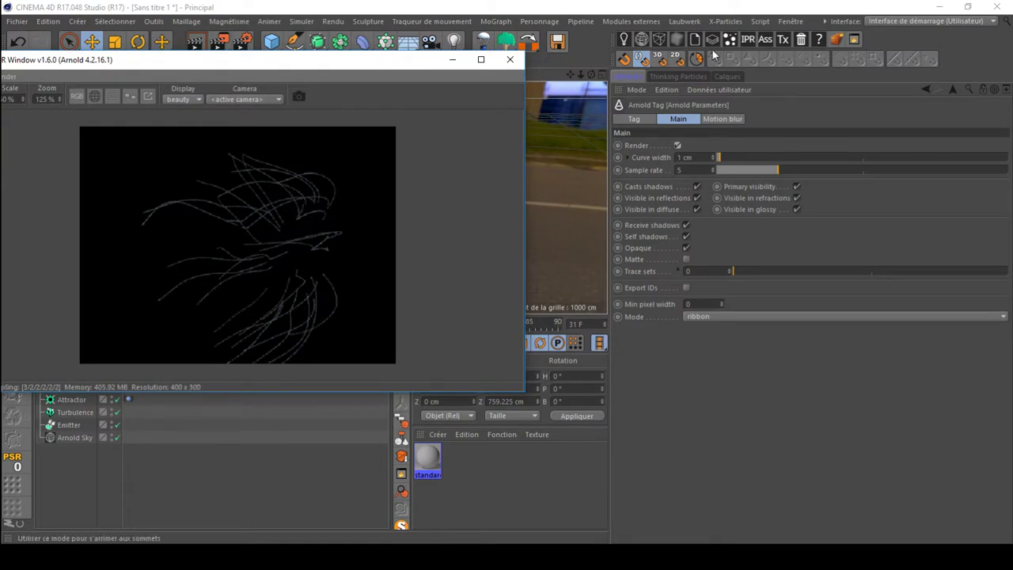
Step: Set the Arnold Sky's background intensity to 3.21 and reposition the IPR window to uncover the object list
{"action": "left_click", "coordinate": [77, 437]}
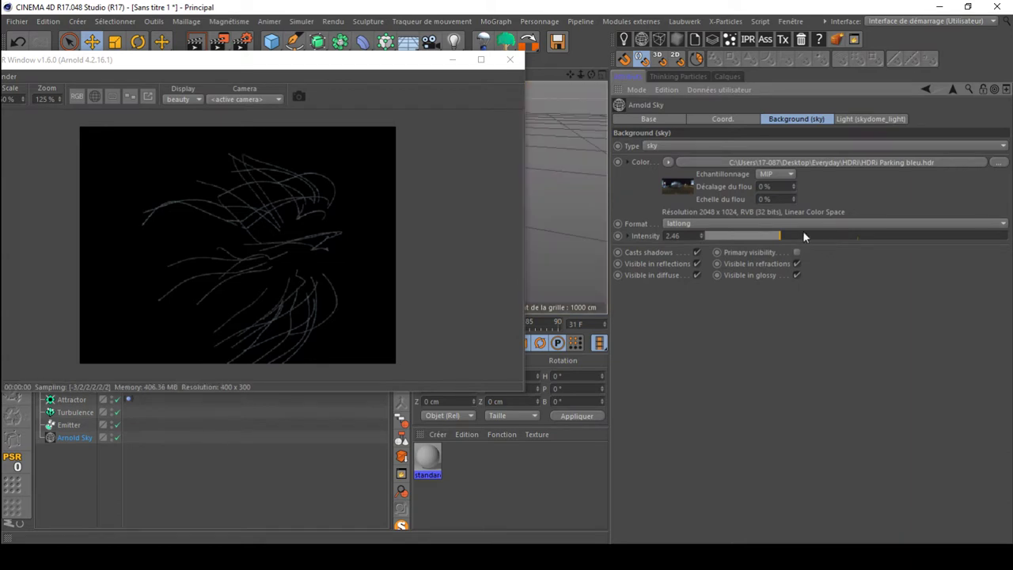
{"action": "left_click", "coordinate": [803, 235]}
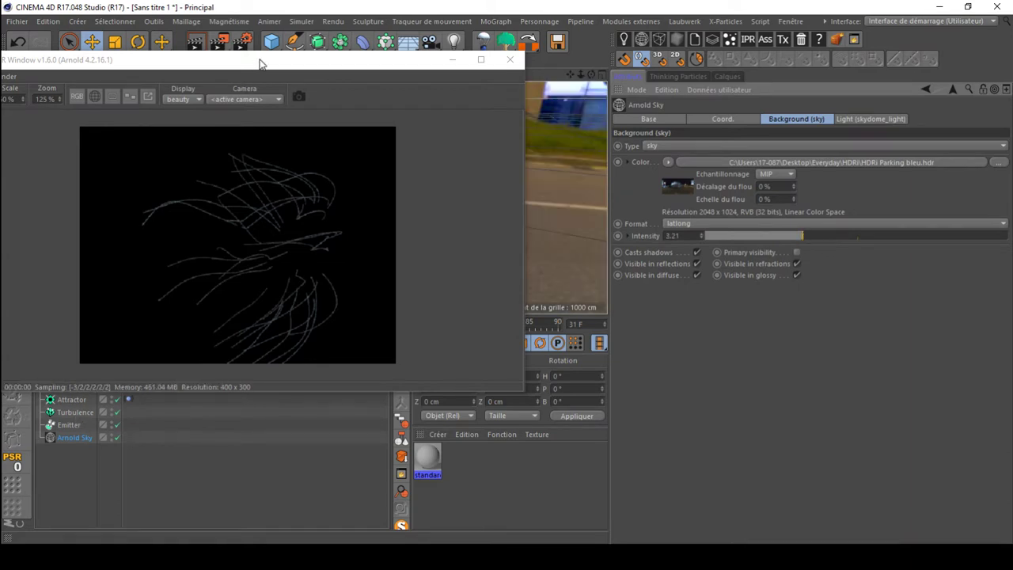
{"action": "left_click_drag", "start_coordinate": [260, 61], "coordinate": [268, 24]}
Step: In the Trail's Arnold tag, set the curve width to 64.25 cm and the sample rate to 10
{"action": "left_click", "coordinate": [128, 386]}
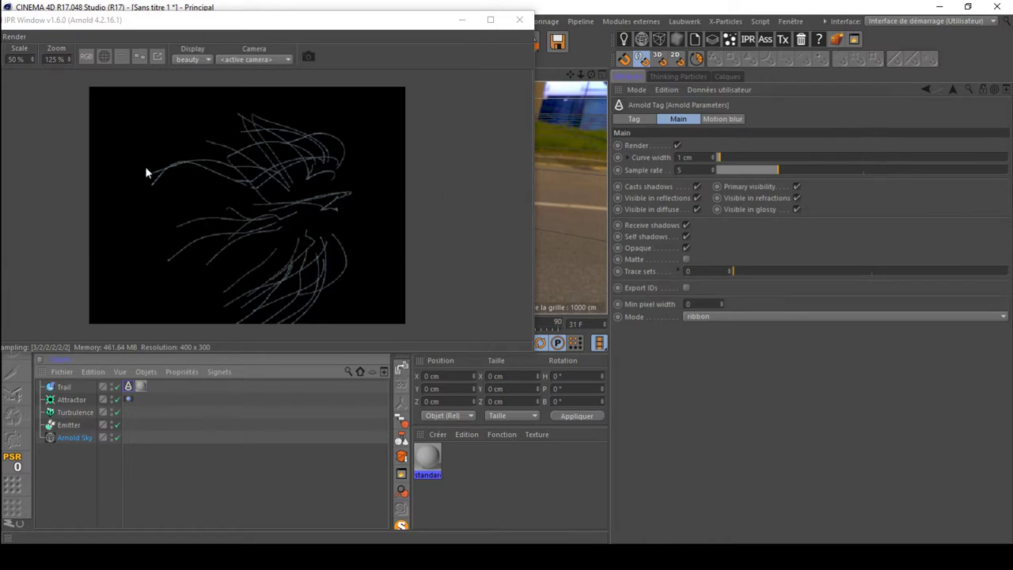
{"action": "left_click_drag", "start_coordinate": [760, 157], "coordinate": [904, 156]}
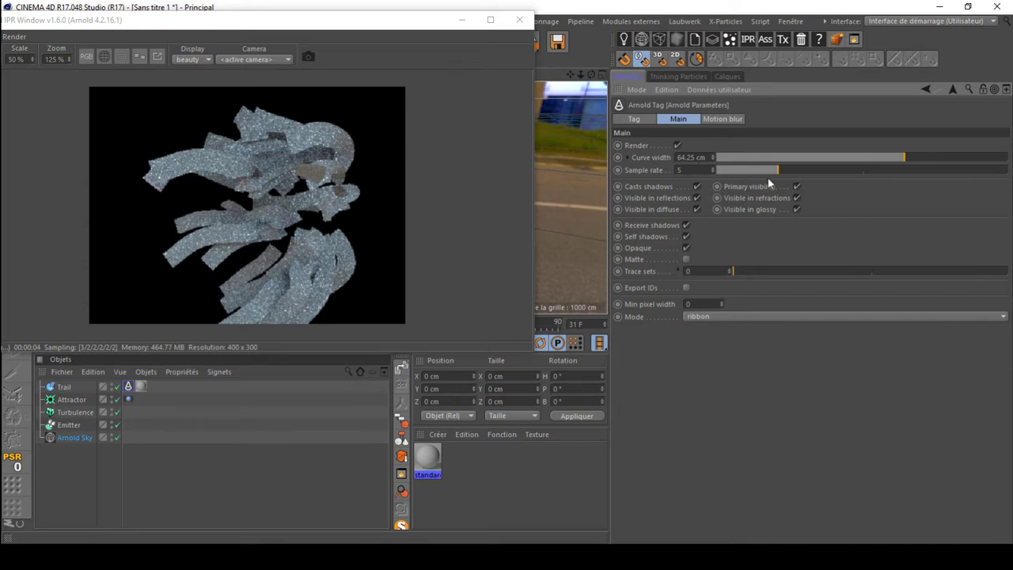
{"action": "left_click", "coordinate": [861, 169]}
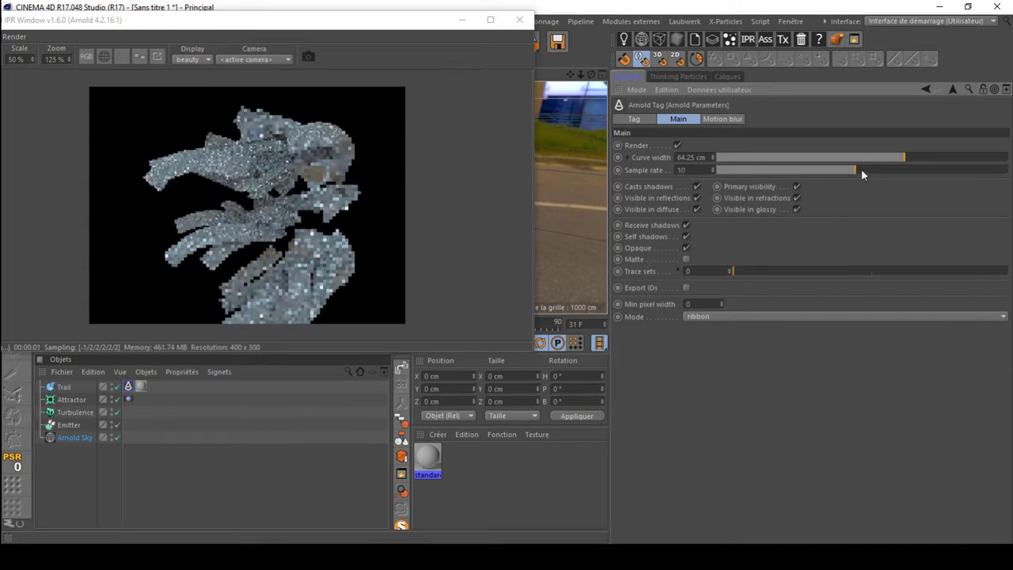
{"action": "left_click", "coordinate": [730, 168]}
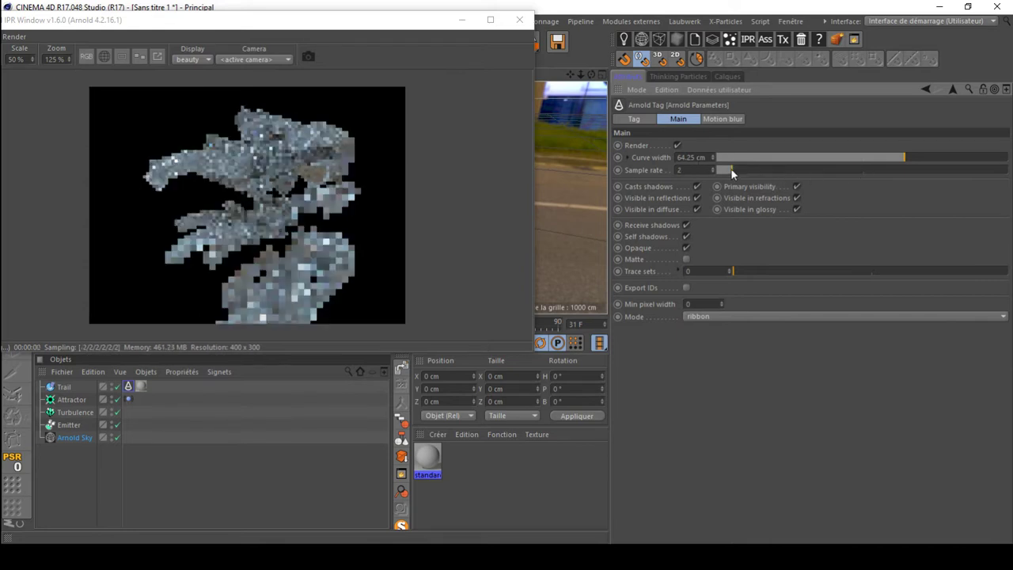
{"action": "left_click", "coordinate": [852, 173]}
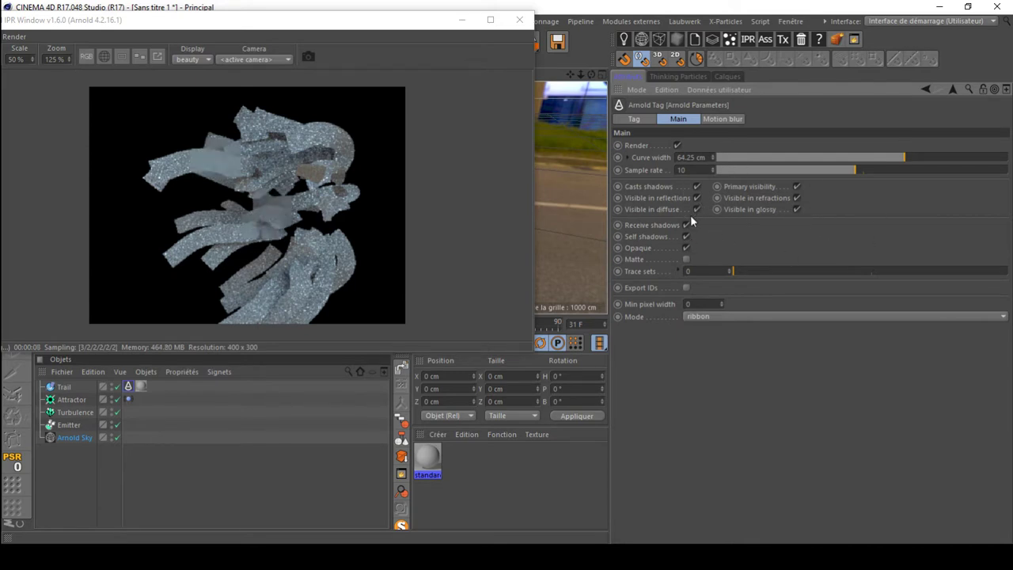
Step: Try the oriented, thick and ribbon curve modes of the Trail's Arnold tag and compare them in the IPR render
{"action": "left_click", "coordinate": [687, 247]}
{"action": "left_click", "coordinate": [747, 316]}
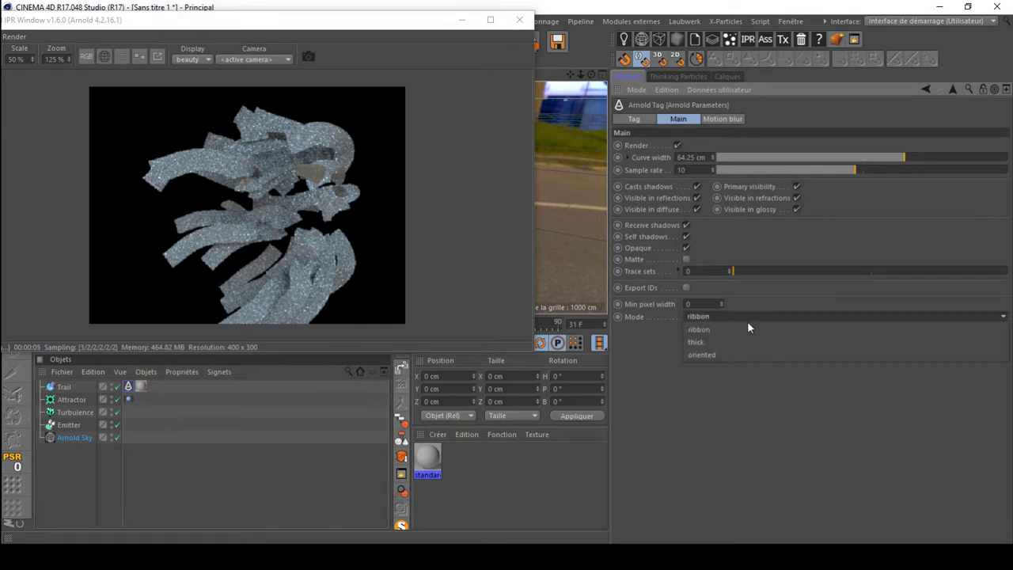
{"action": "left_click", "coordinate": [753, 356]}
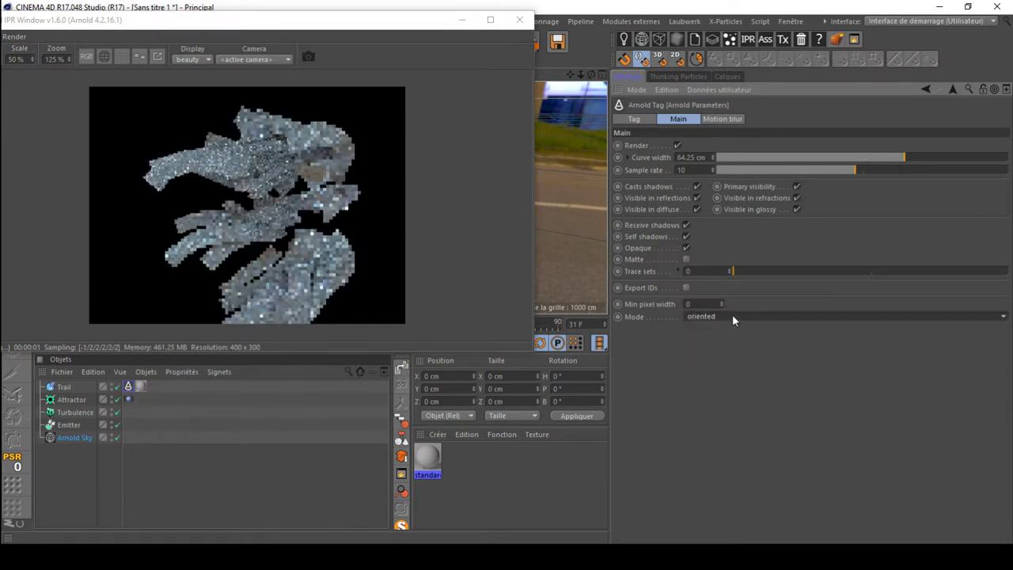
{"action": "left_click", "coordinate": [732, 316]}
{"action": "left_click", "coordinate": [732, 347]}
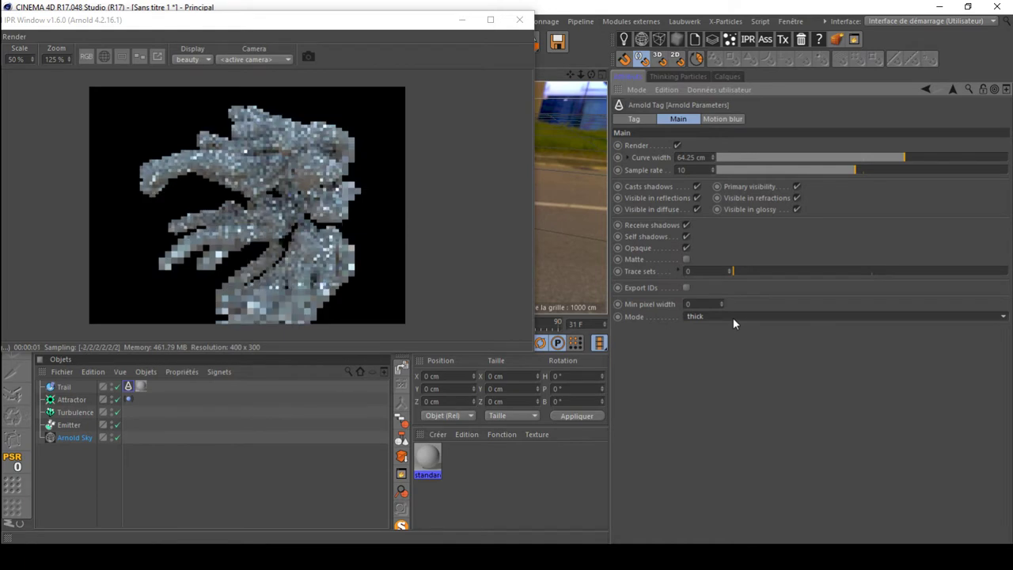
{"action": "left_click", "coordinate": [733, 317]}
{"action": "left_click", "coordinate": [733, 330]}
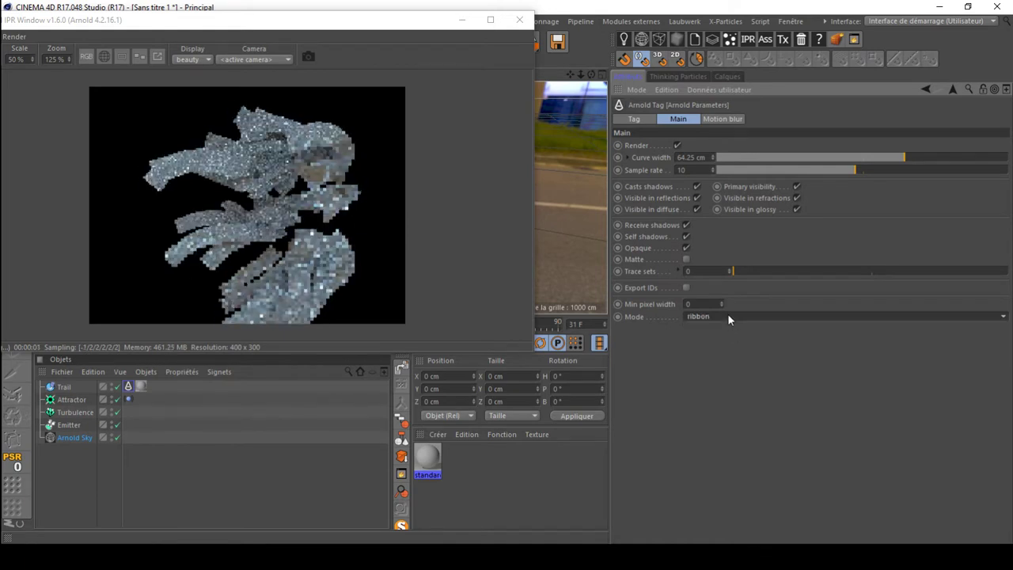
{"action": "left_click", "coordinate": [727, 316]}
{"action": "left_click", "coordinate": [731, 341]}
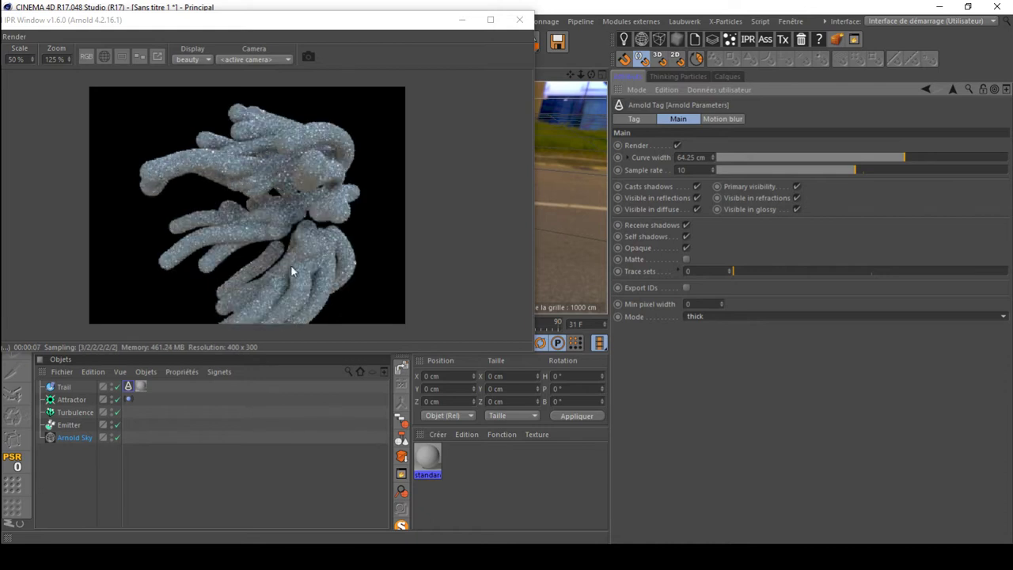
{"action": "left_click", "coordinate": [752, 315]}
{"action": "left_click", "coordinate": [724, 327]}
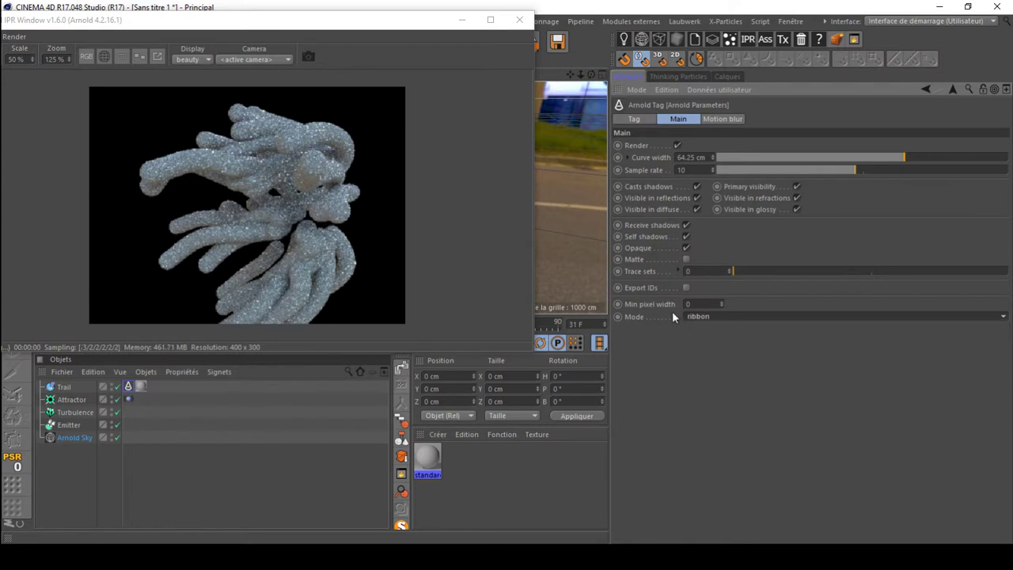
{"action": "left_click", "coordinate": [759, 317]}
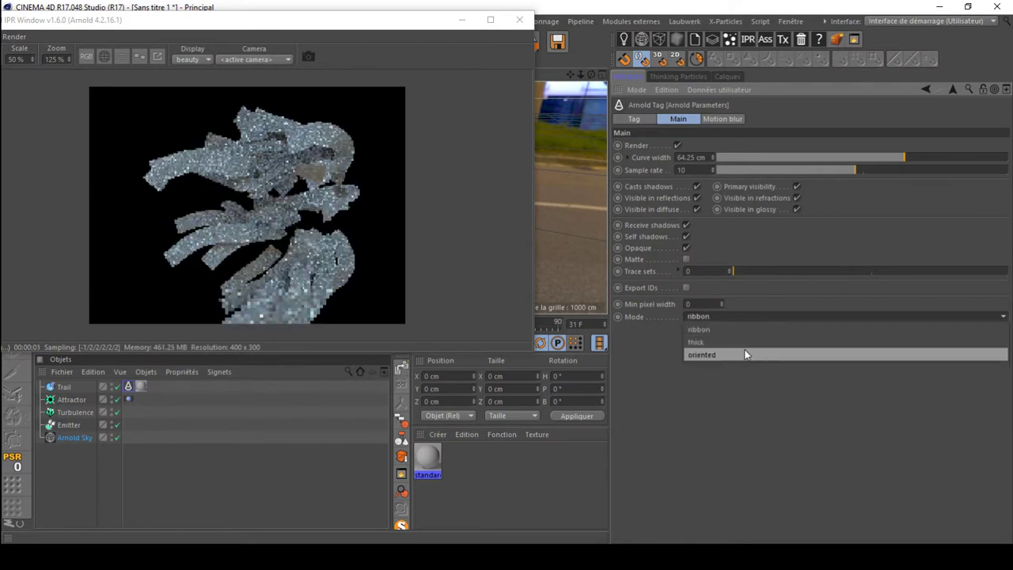
{"action": "left_click", "coordinate": [746, 353]}
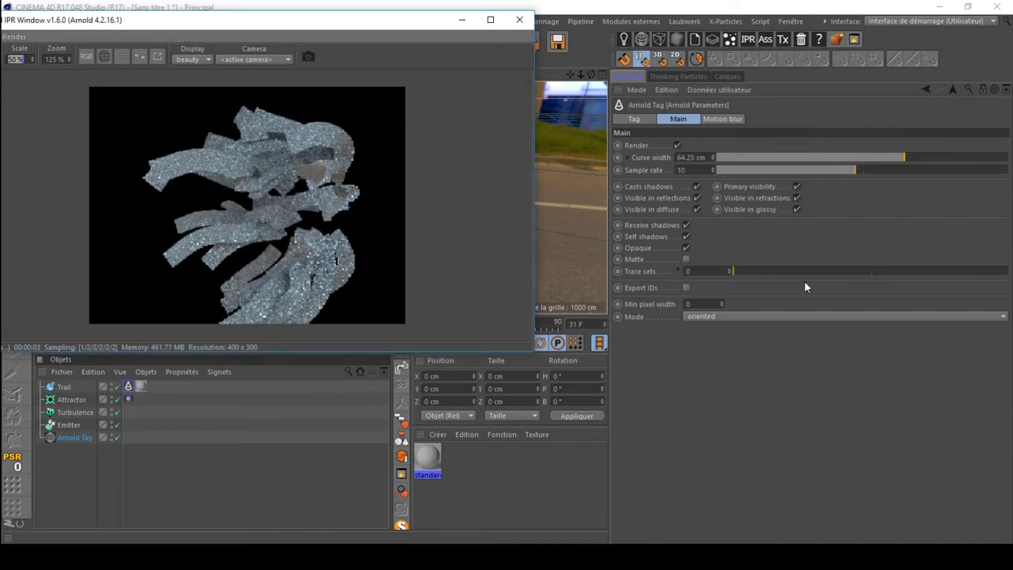
{"action": "left_click", "coordinate": [771, 317]}
{"action": "left_click", "coordinate": [772, 331]}
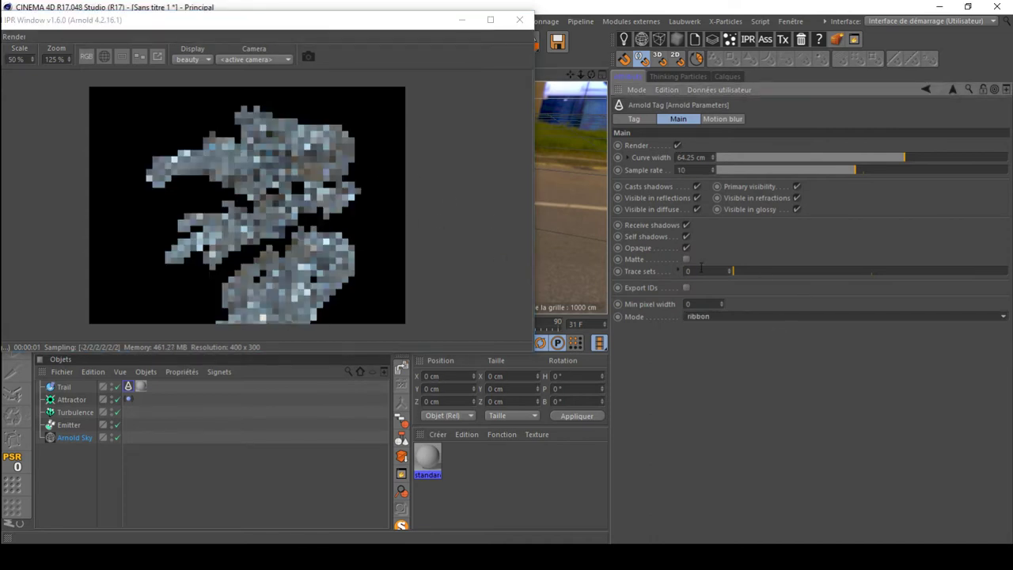
Step: Set the Trail's Arnold curve mode to thick and close the IPR window after checking the render
{"action": "left_click", "coordinate": [724, 317]}
{"action": "left_click", "coordinate": [732, 342]}
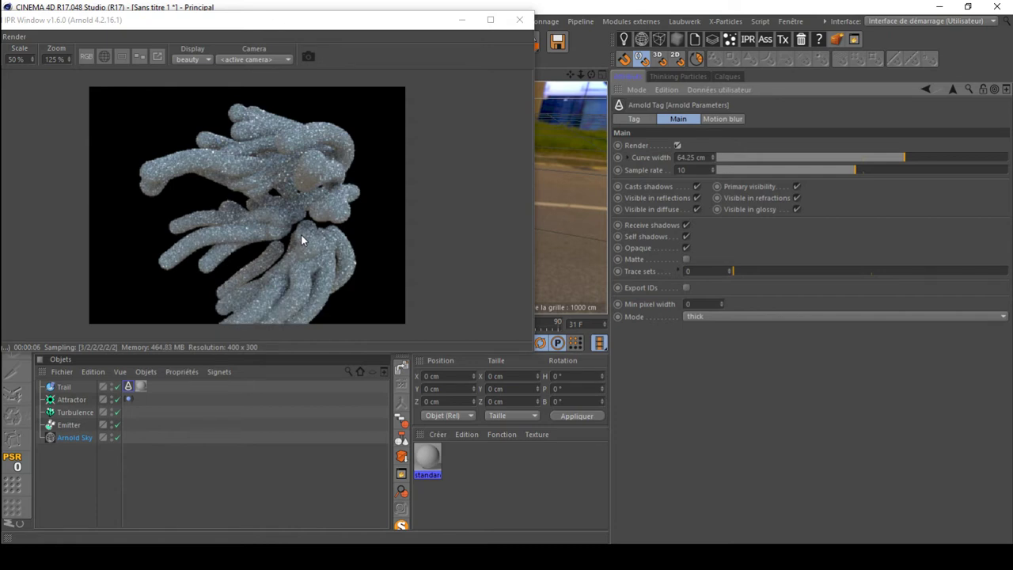
{"action": "left_click", "coordinate": [519, 19]}
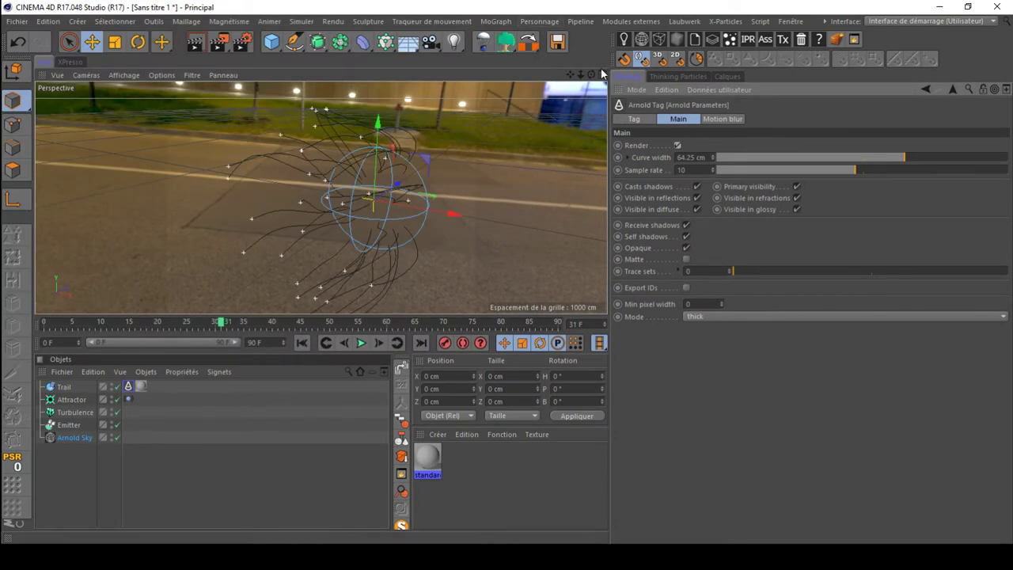
Step: Examine the standard material's shader settings and the main and motion blur settings of the Trail's Arnold tag
{"action": "left_click_drag", "start_coordinate": [591, 74], "coordinate": [571, 57]}
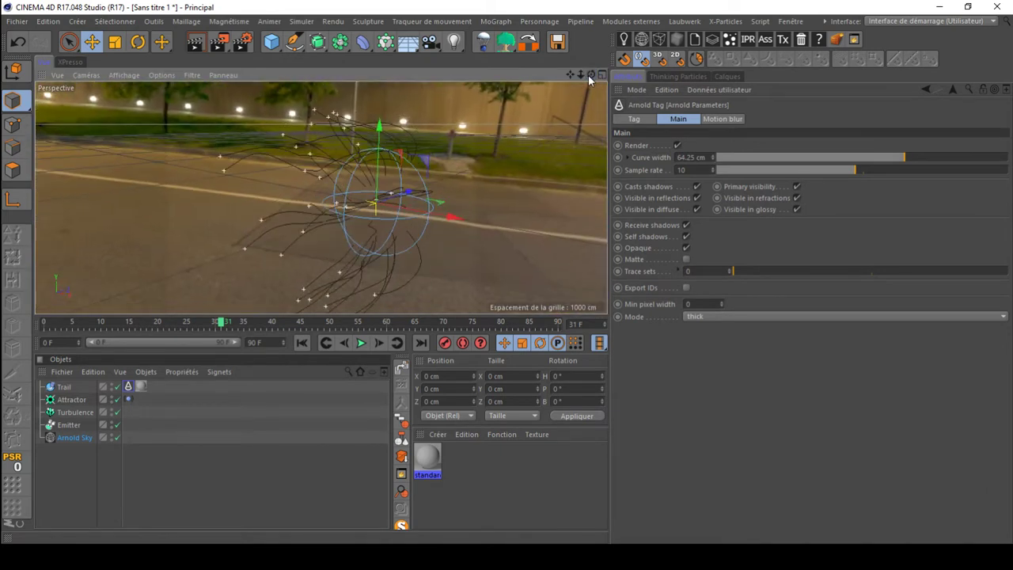
{"action": "left_click", "coordinate": [128, 389]}
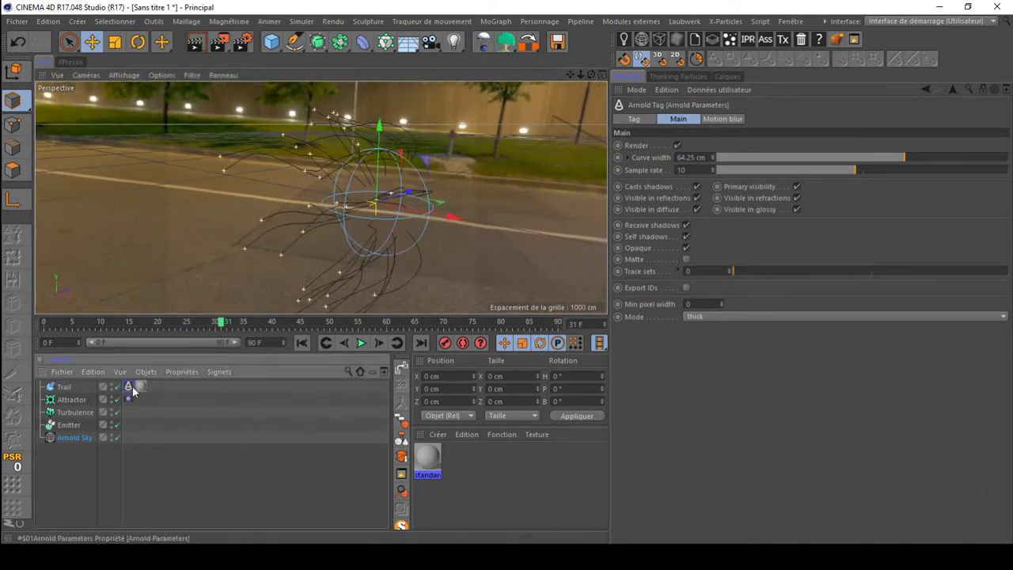
{"action": "left_click", "coordinate": [424, 458]}
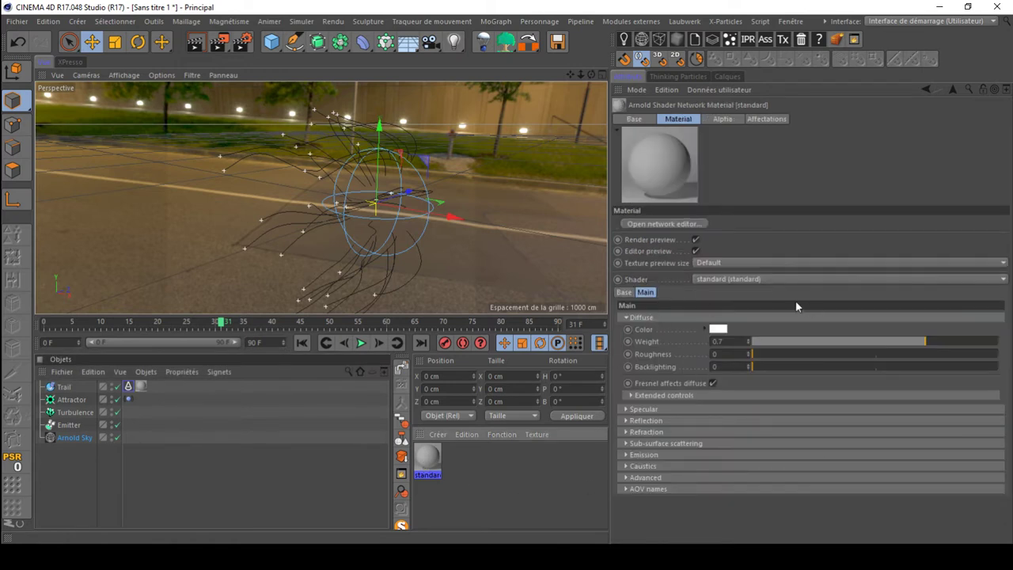
{"action": "left_click", "coordinate": [128, 386]}
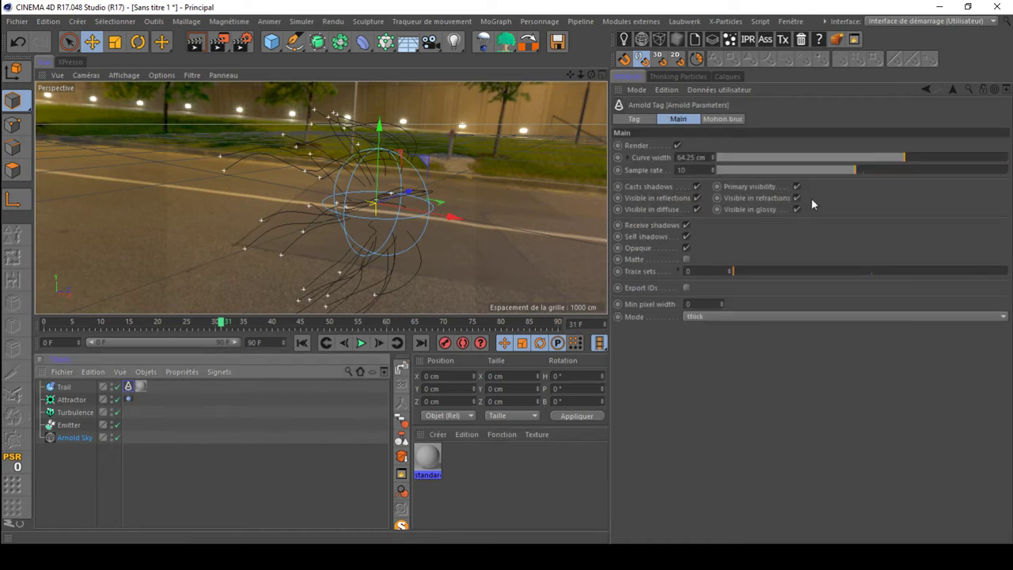
{"action": "left_click", "coordinate": [719, 119]}
{"action": "left_click", "coordinate": [674, 121]}
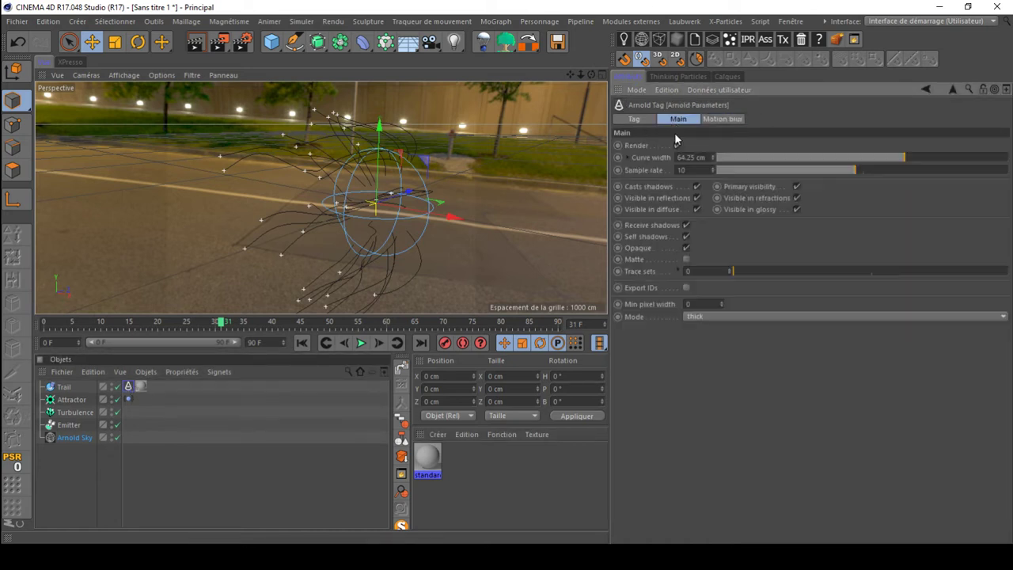
{"action": "left_click", "coordinate": [704, 120]}
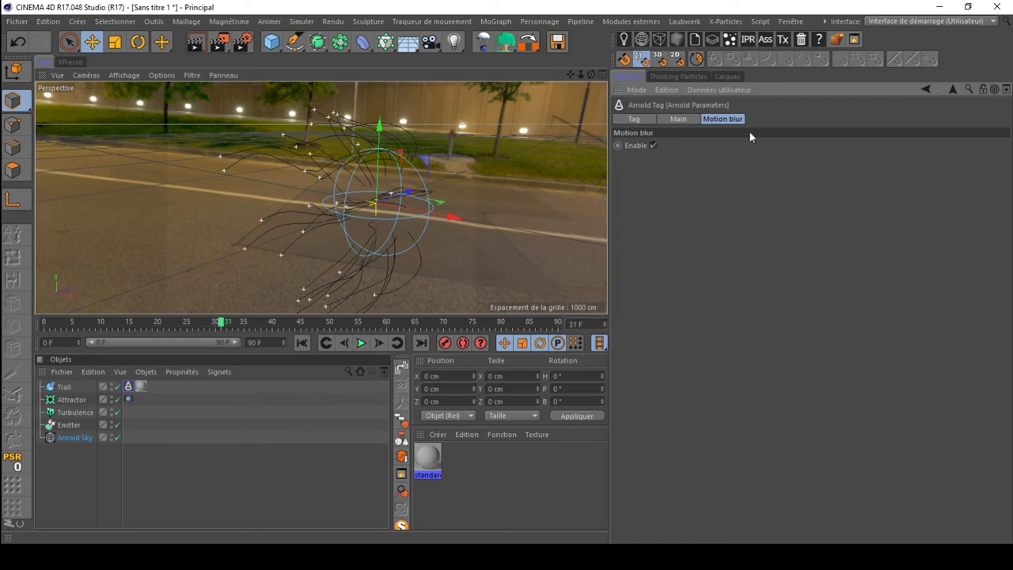
{"action": "left_click", "coordinate": [679, 120]}
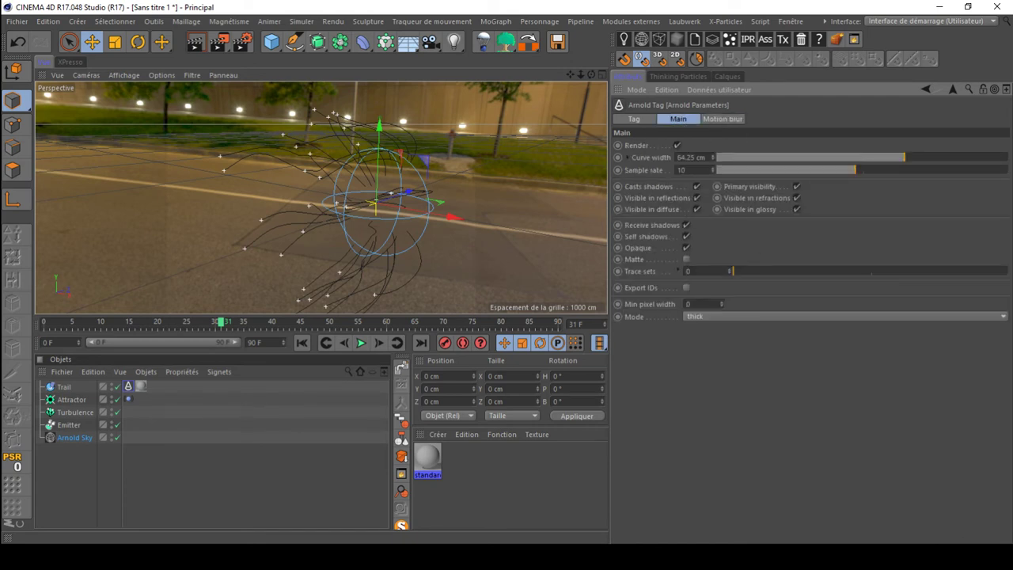
{"action": "left_click", "coordinate": [698, 557]}
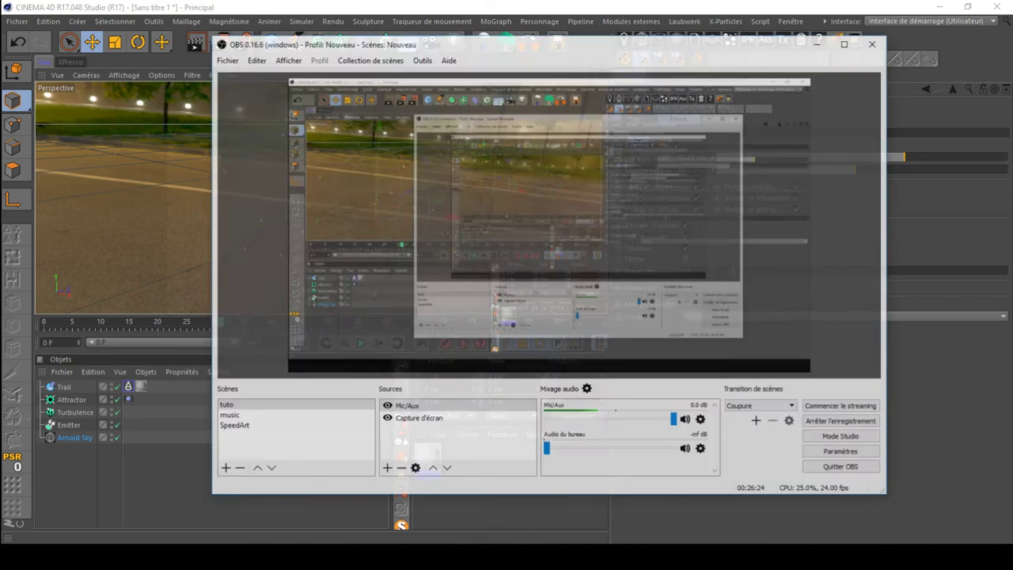